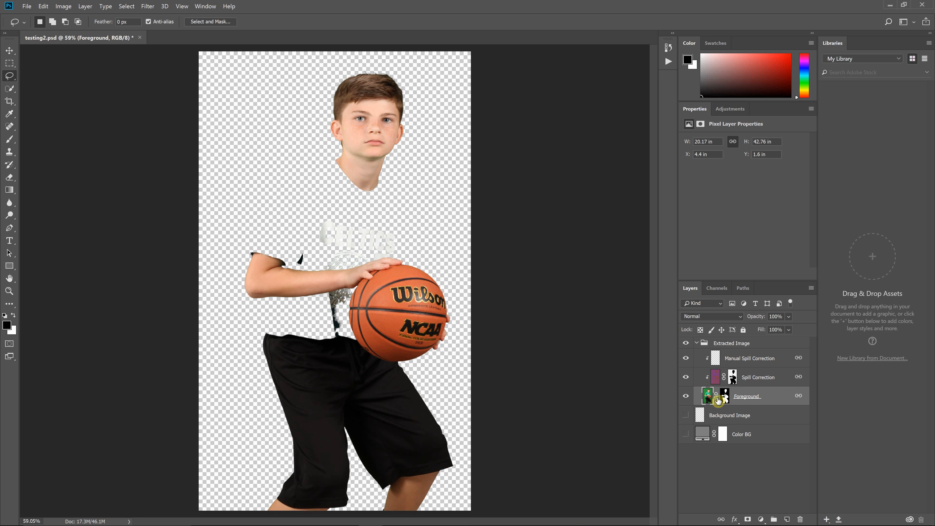
- View the original green-screen photo by temporarily disabling the Foreground layer mask and hiding the Spill Correction layer
right_click(718, 401)
left_click(732, 403)
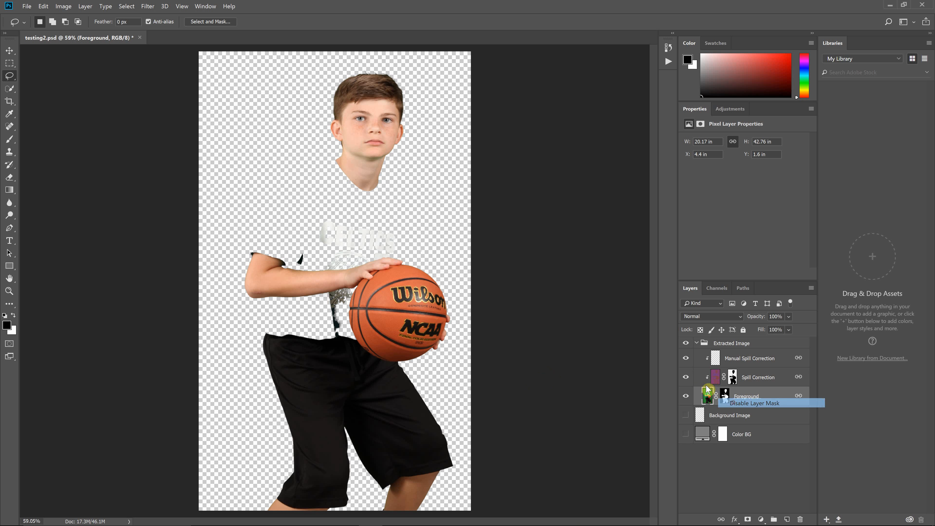
left_click(686, 378)
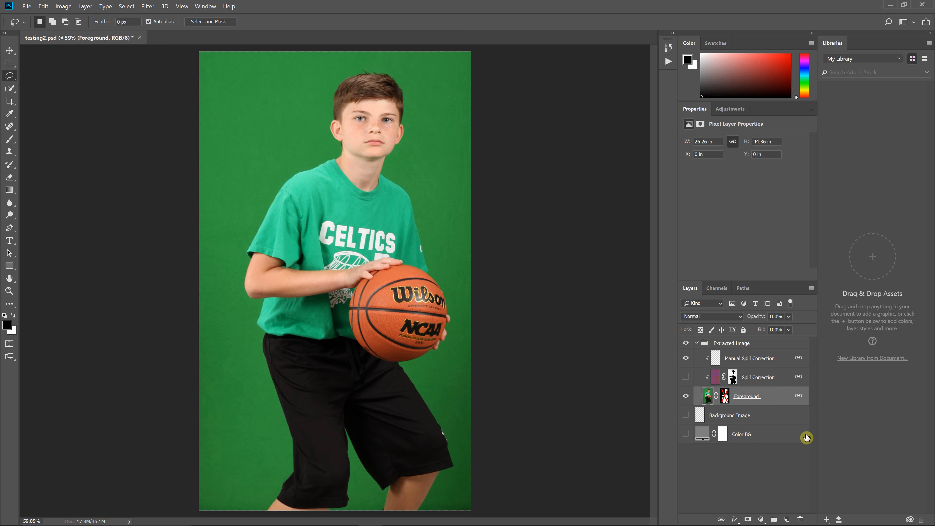
right_click(716, 399)
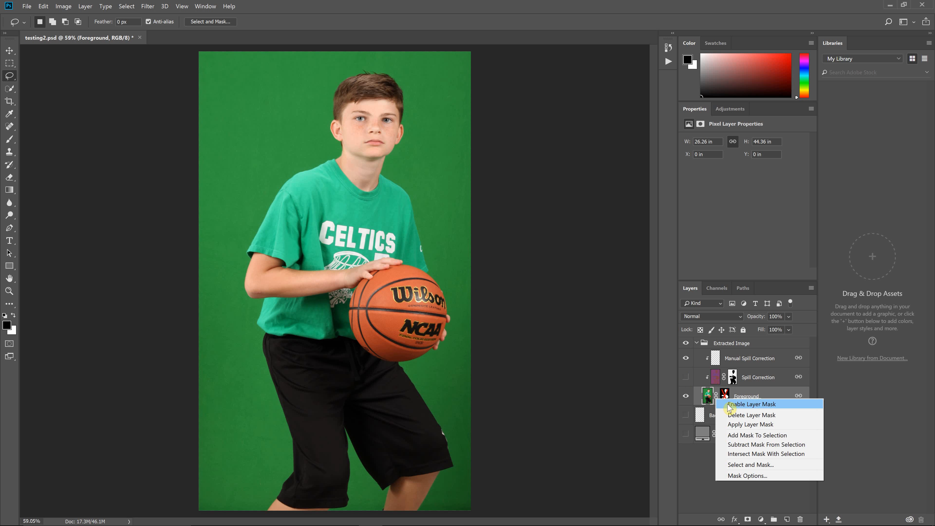
left_click(750, 404)
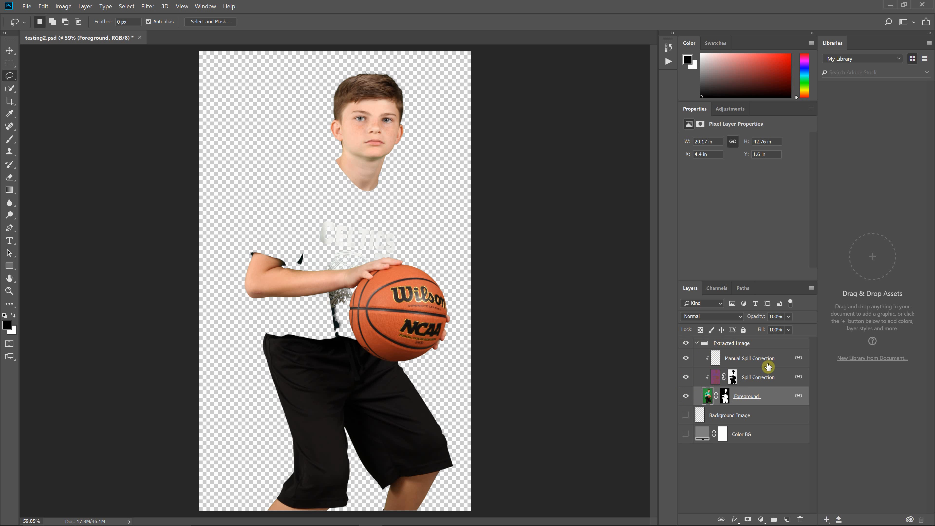
- Load and run the green_recovery_alpha_0_8_0 script on the extracted image
left_click(27, 6)
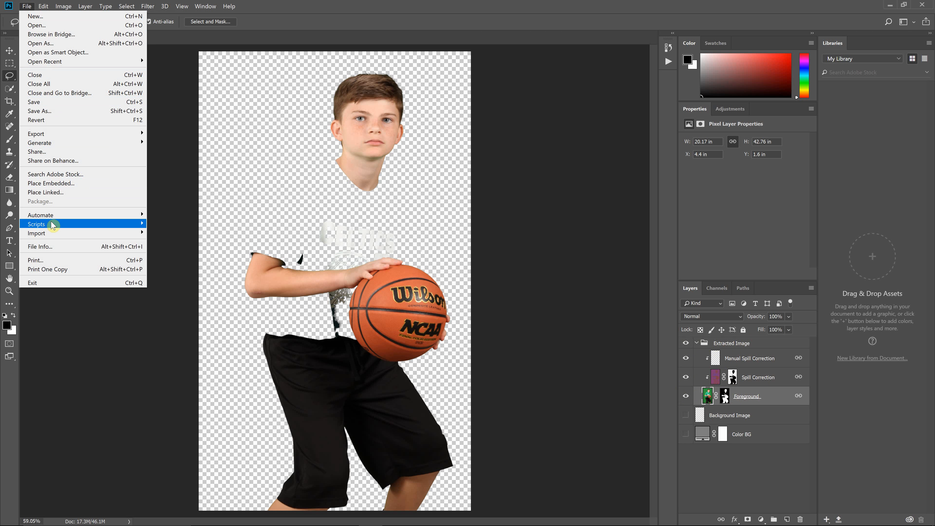
mouse_move(74, 226)
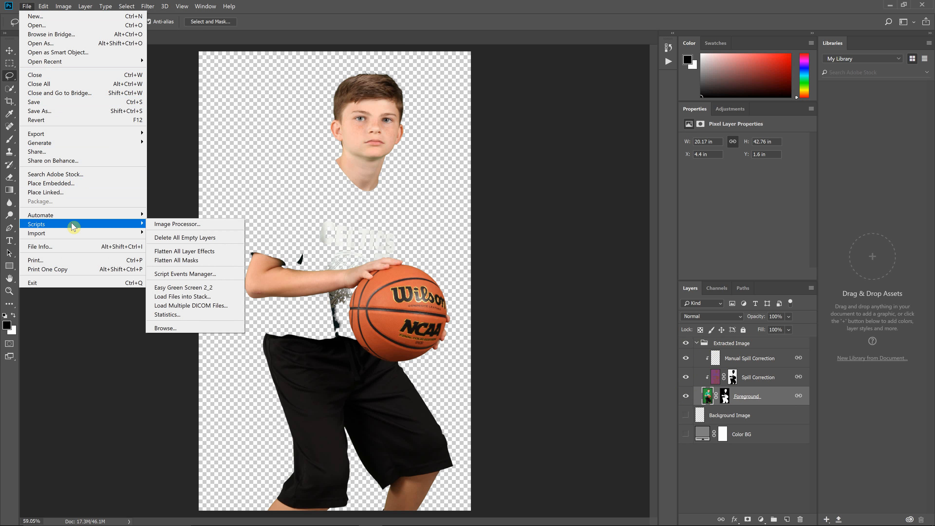
left_click(167, 329)
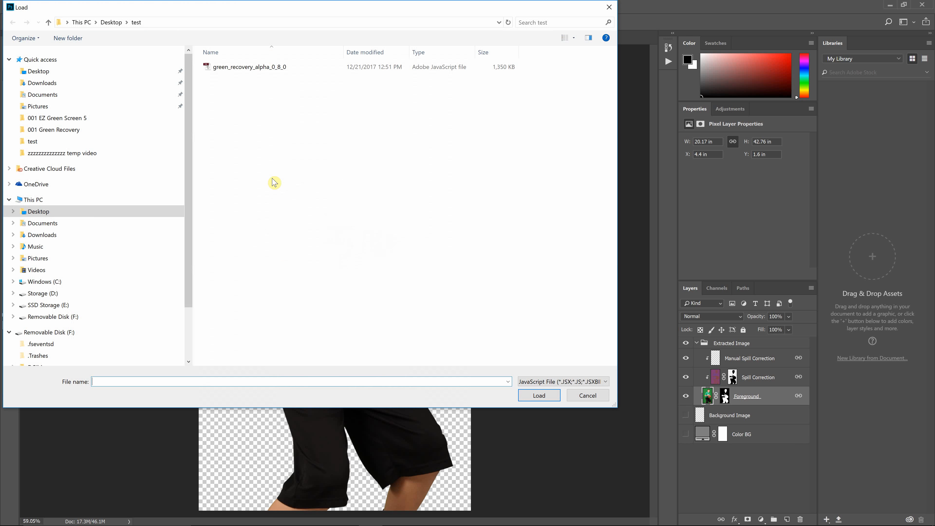
left_click(252, 70)
left_click(538, 395)
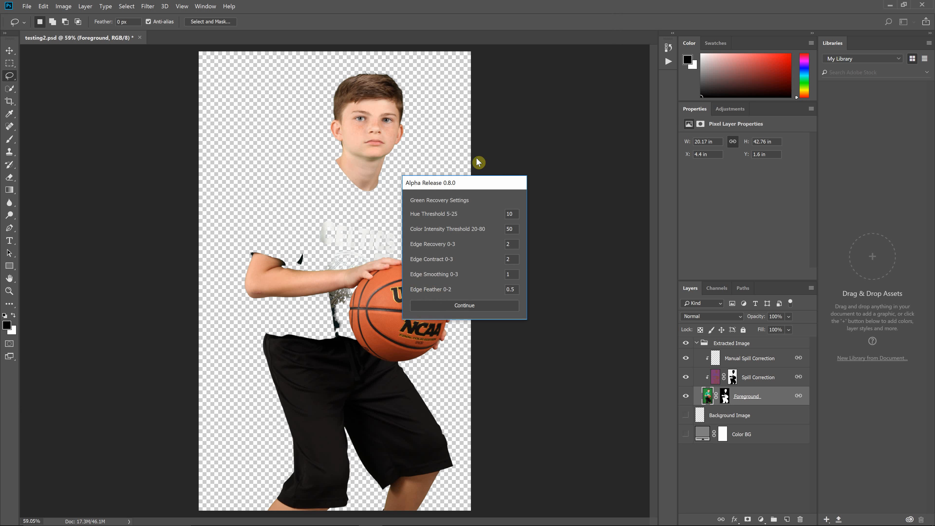
- Accept the recovery settings with hue threshold 10, color intensity threshold 50, edge recovery 2, edge contract 2, edge smoothing 1 and edge feather 0.5
left_click_drag(475, 184, 552, 177)
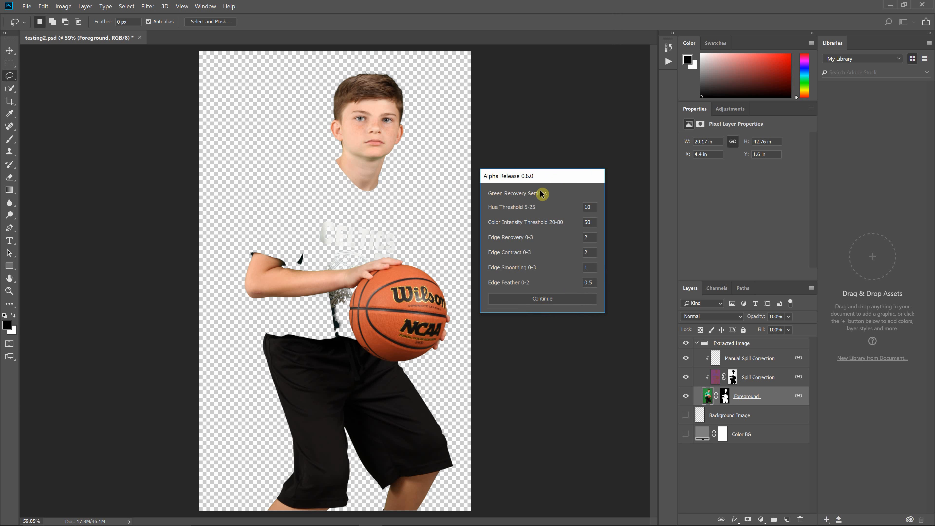
left_click(562, 301)
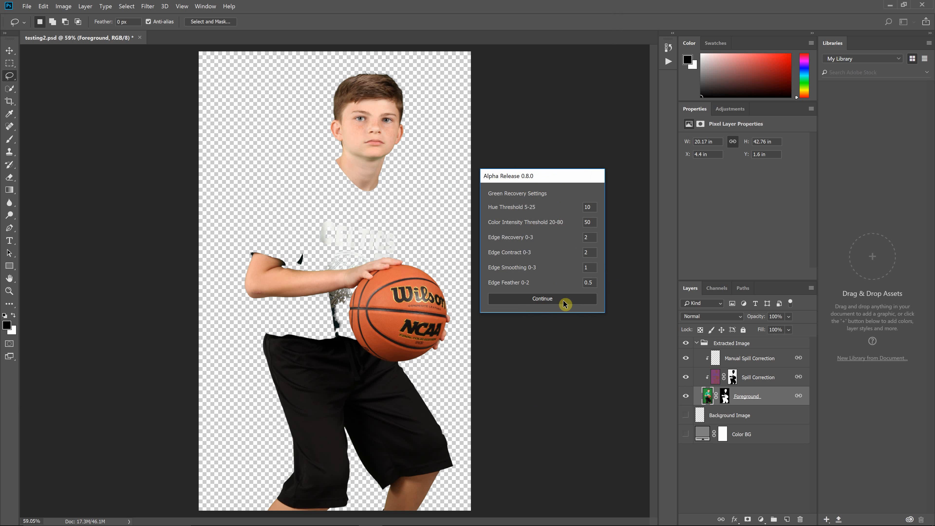
left_click(563, 300)
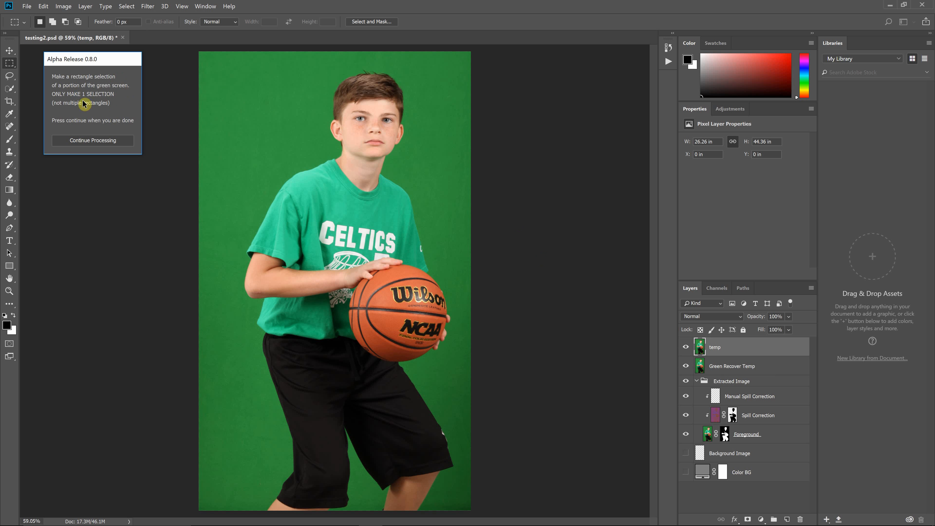
- Make a single rectangular selection of plain green backdrop beside the boy's head and continue processing
left_click_drag(244, 106, 297, 163)
left_click_drag(420, 140, 449, 197)
left_click_drag(223, 375, 263, 443)
left_click_drag(230, 108, 283, 170)
left_click(120, 141)
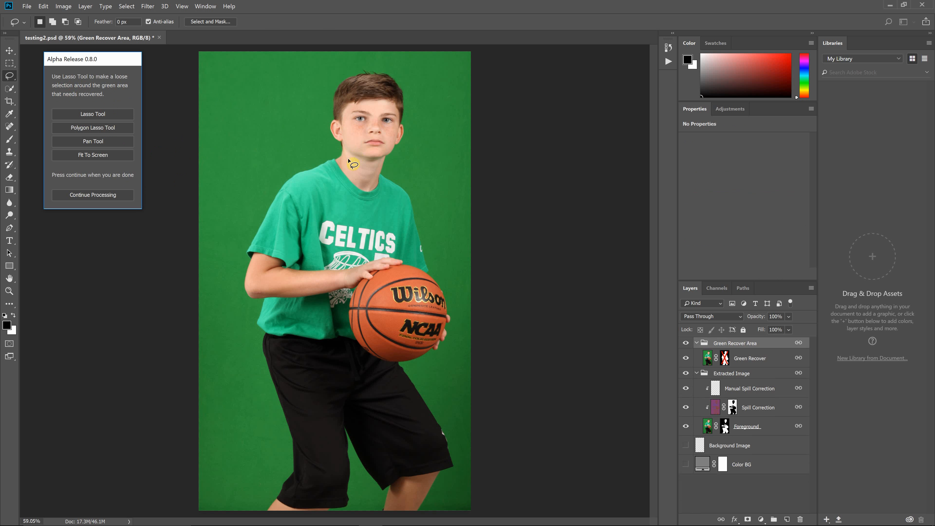
- Lasso a loose selection around the green shirt as the area to recover and continue processing
mouse_move(340, 161)
left_mouse_down()
mouse_move(322, 151)
mouse_move(251, 194)
mouse_move(226, 291)
mouse_move(245, 326)
mouse_move(286, 352)
mouse_move(343, 355)
mouse_move(377, 341)
mouse_move(409, 291)
mouse_move(429, 283)
mouse_move(445, 236)
mouse_move(417, 186)
mouse_move(341, 161)
left_mouse_up()
left_click(128, 198)
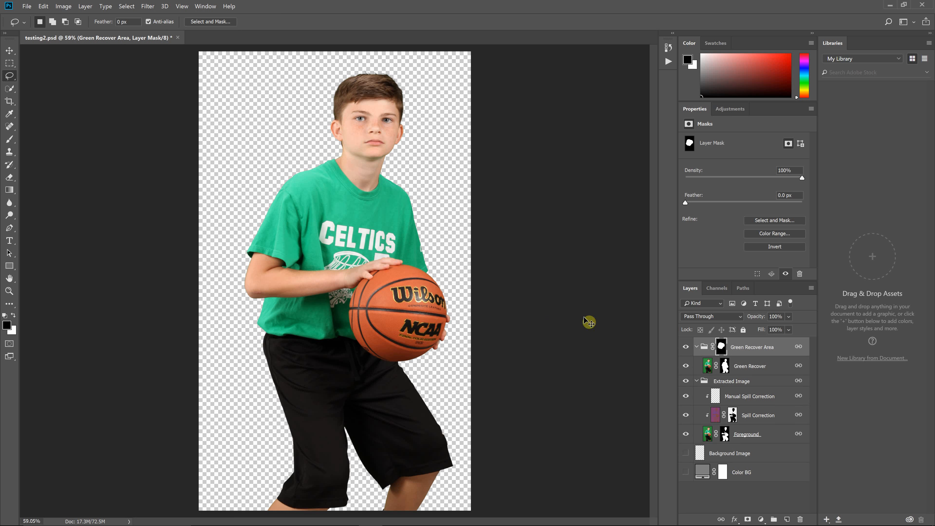
- Examine the recovered shirt's edges, collar, sleeves and lettering up close at 200% zoom
key("ctrl+plus")
key("ctrl+1")
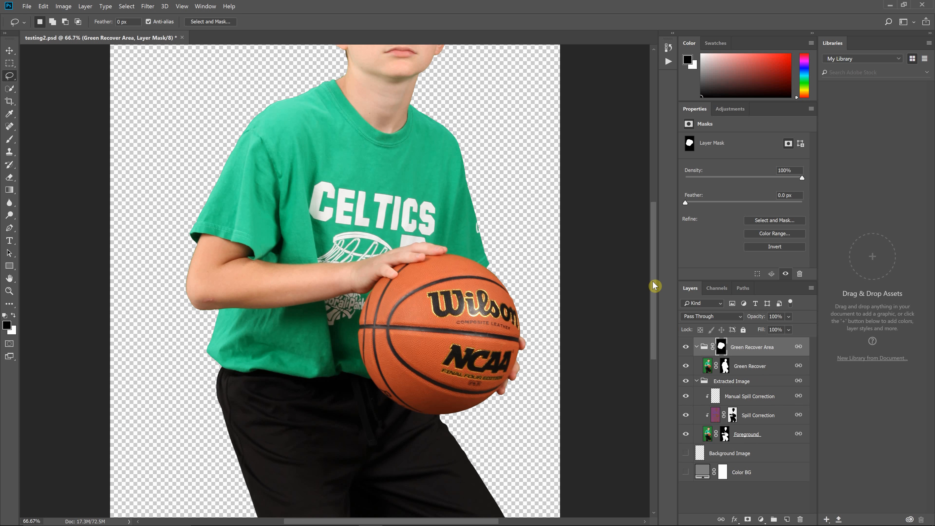
scroll(651, 268, "up", 5)
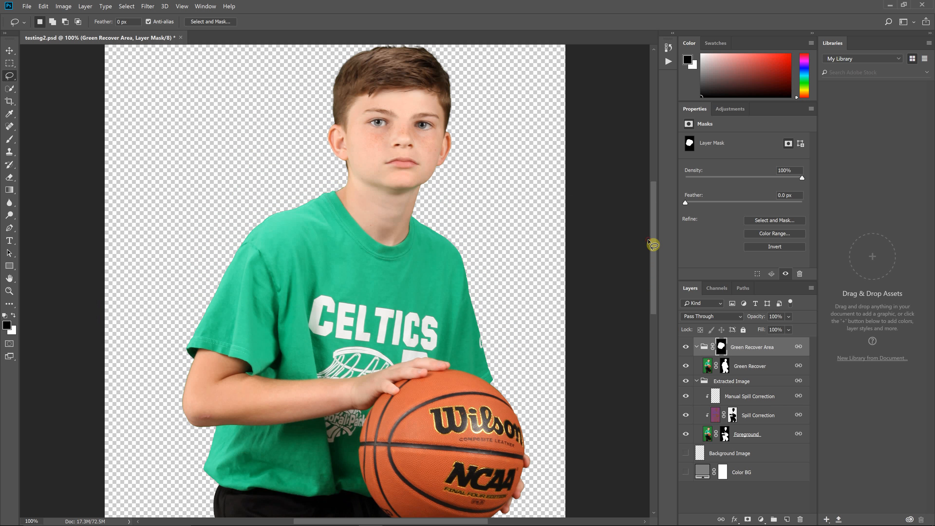
key("ctrl+plus")
left_click_drag(655, 236, 653, 219)
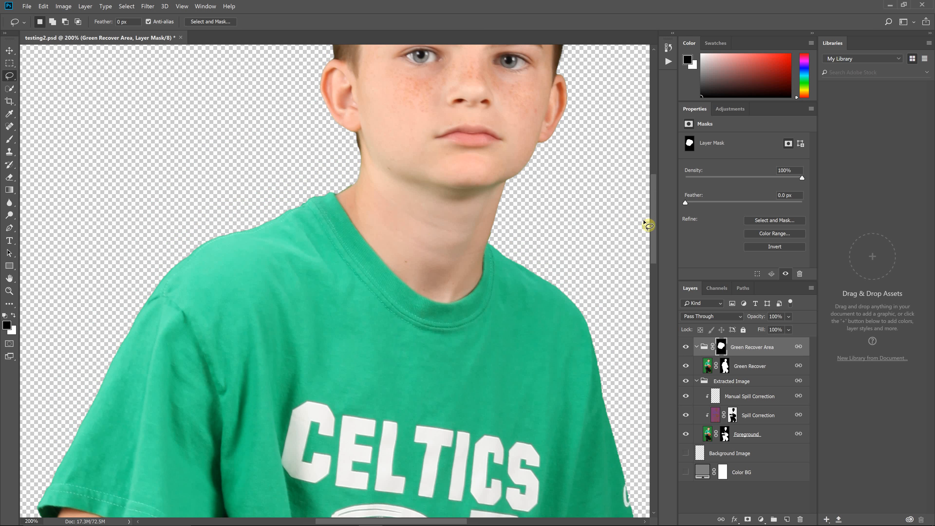
left_click_drag(652, 221, 653, 289)
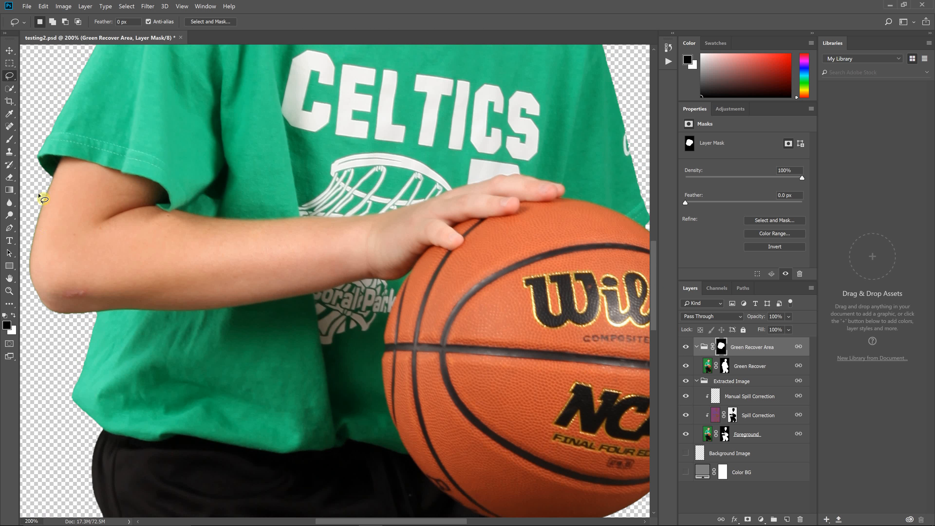
scroll(403, 318, "up", 5)
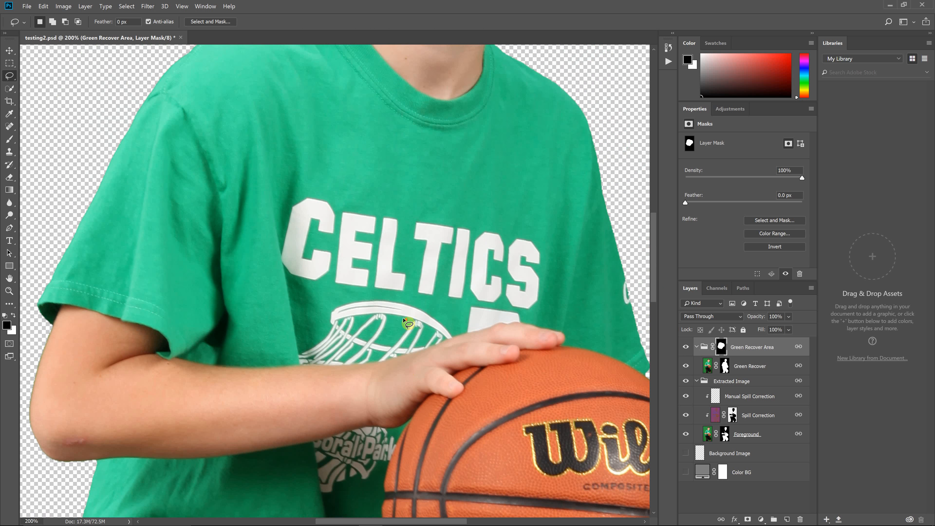
scroll(405, 319, "up", 7)
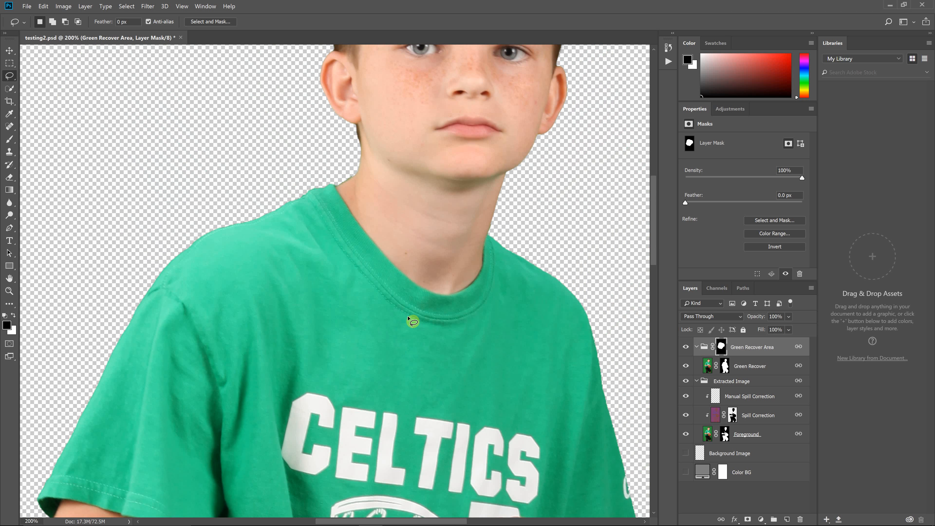
scroll(406, 316, "up", 1)
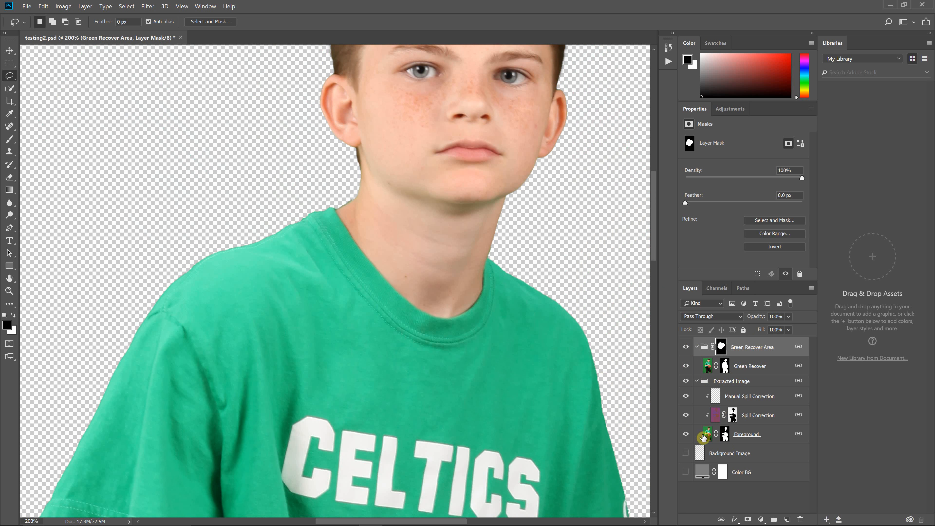
scroll(554, 387, "down", 1)
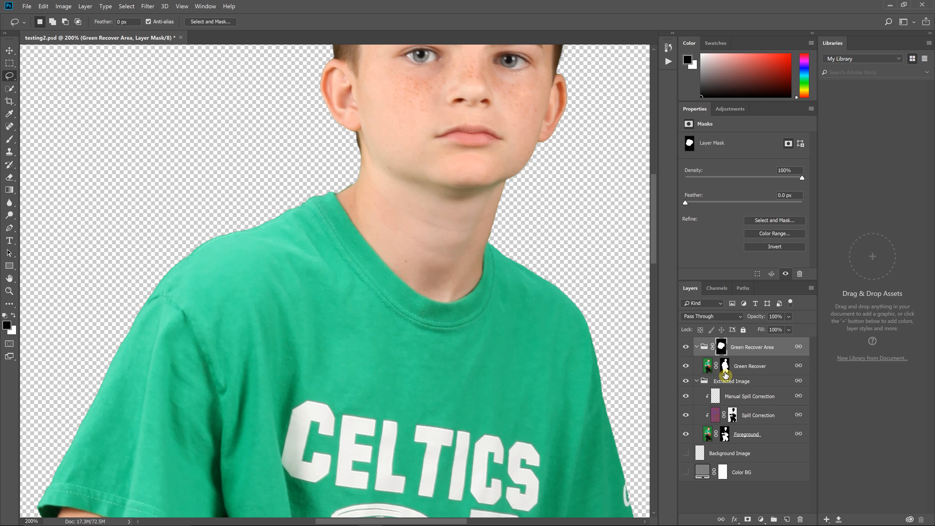
- Display the Green Recover Area group's mask on its own and examine the lassoed region's outline
left_click(695, 347)
left_click(696, 348)
left_click_drag(725, 366, 720, 343)
left_click(720, 348, "alt")
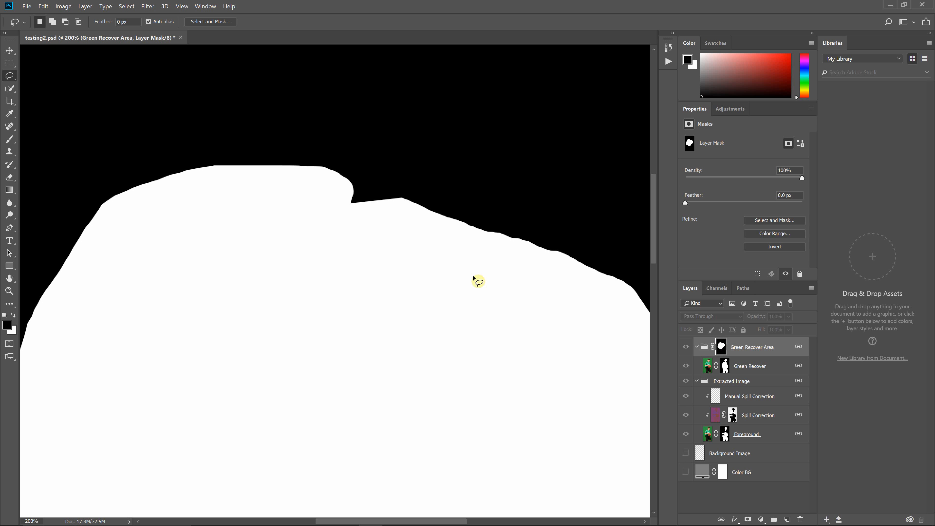
scroll(418, 239, "down", 5)
scroll(416, 240, "down", 10)
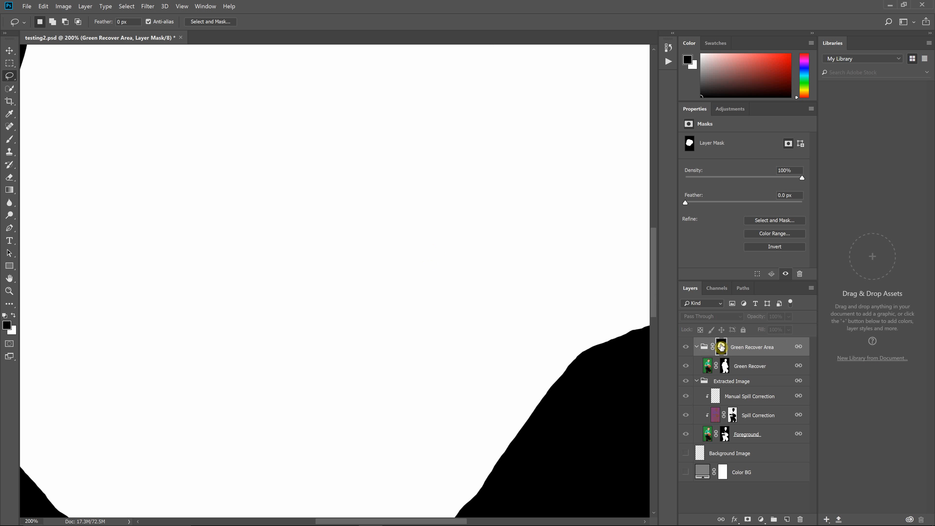
- Examine the Green Recover layer's mask along the whole silhouette at 100% zoom, and return to the normal image view
left_click(726, 367)
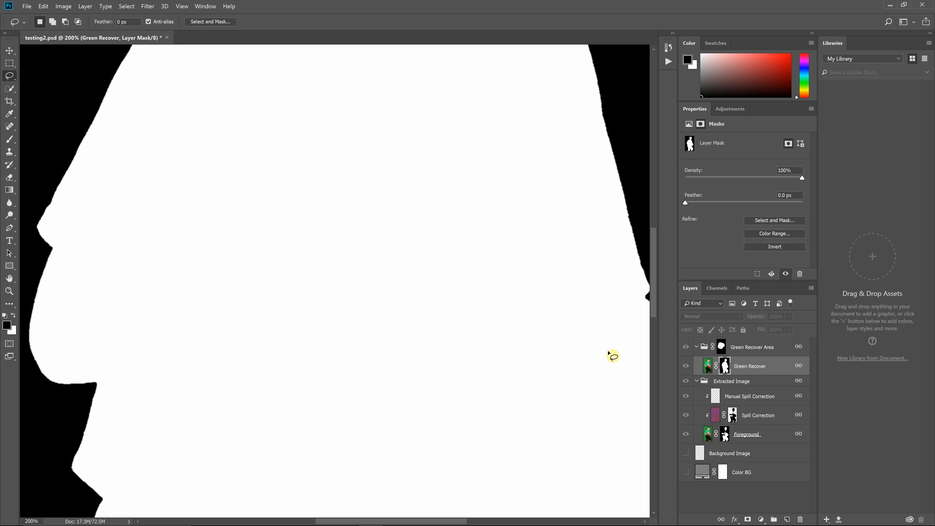
key("ctrl+minus")
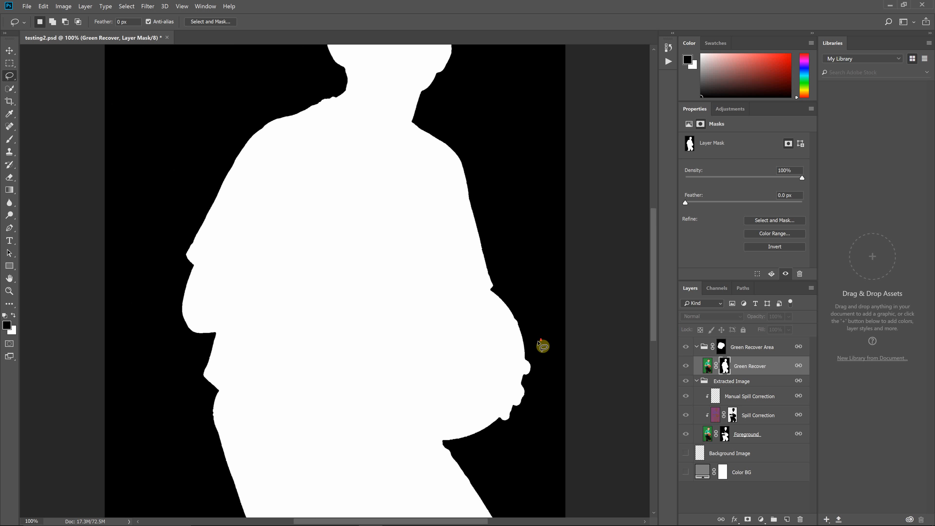
scroll(542, 346, "down", 10)
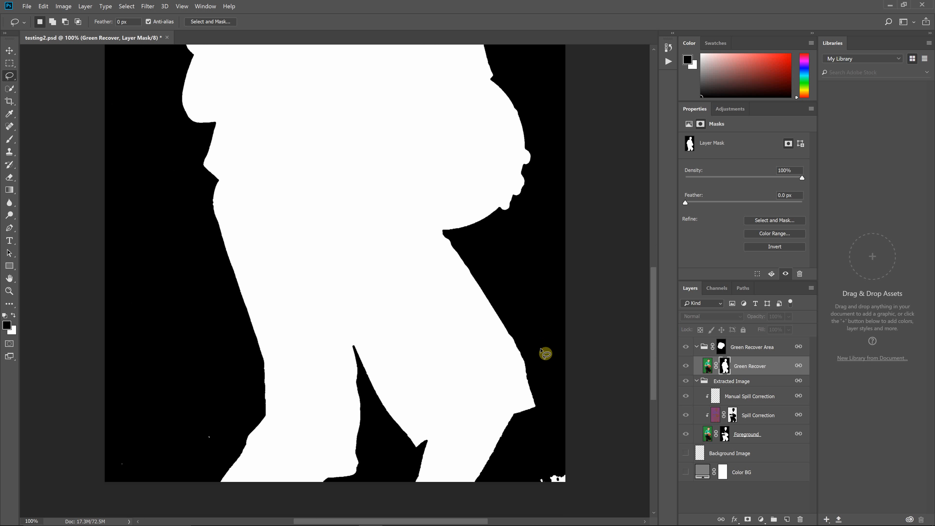
scroll(545, 353, "up", 11)
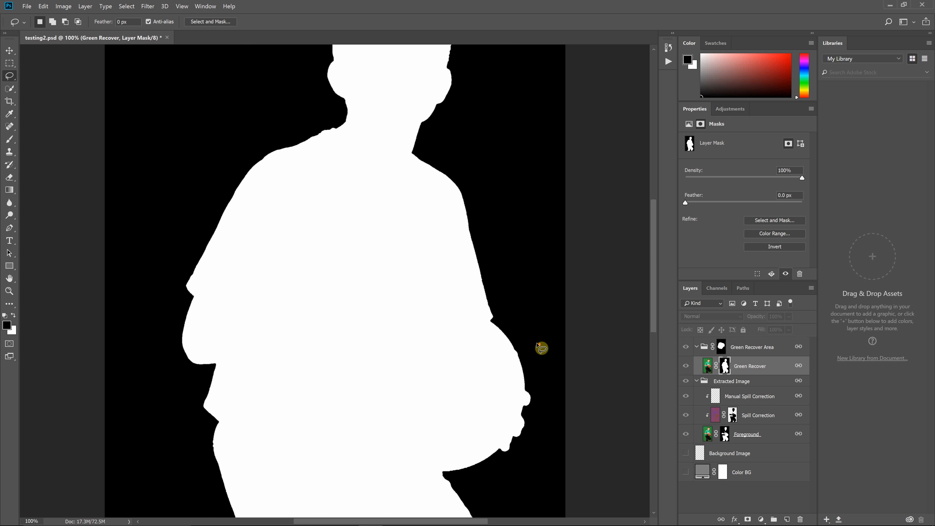
scroll(540, 348, "up", 1)
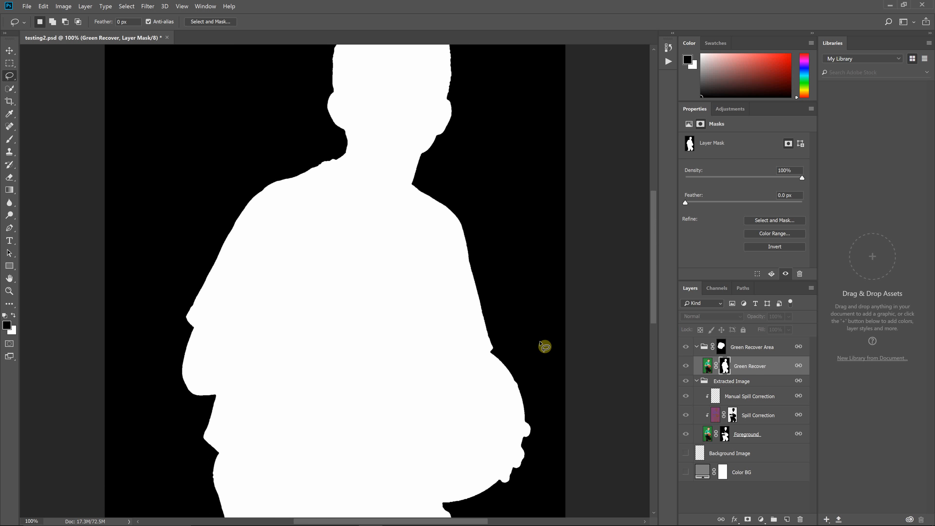
scroll(542, 346, "down", 2)
scroll(208, 158, "up", 3)
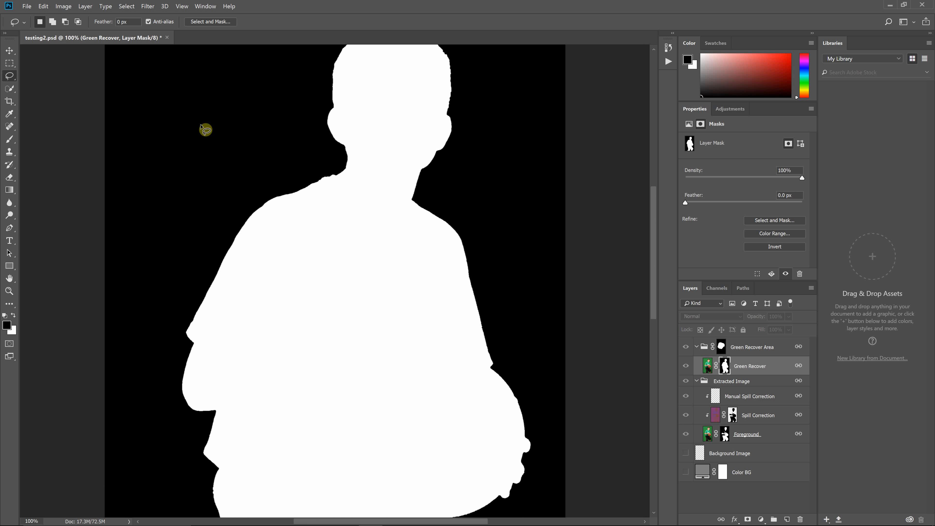
left_click(247, 181)
left_click(251, 187)
scroll(438, 258, "down", 3)
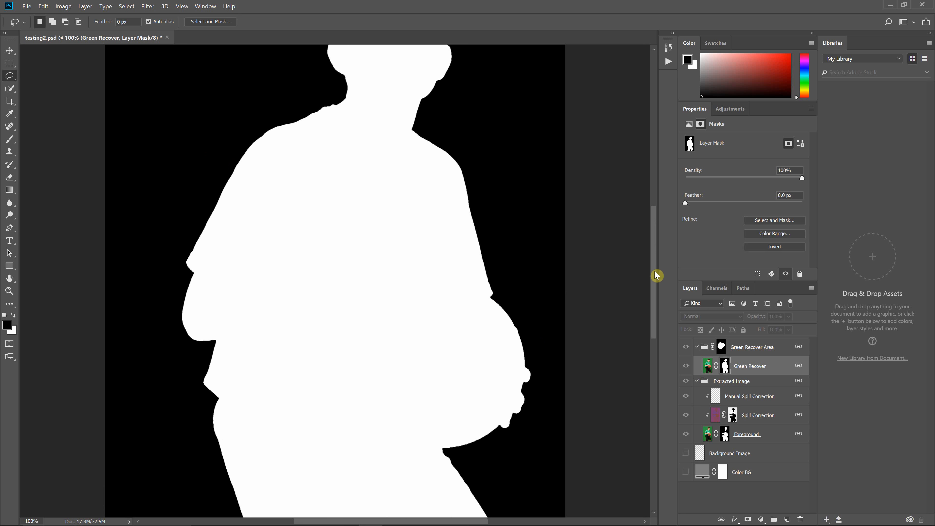
mouse_move(655, 270)
left_mouse_down()
mouse_move(651, 319)
mouse_move(644, 255)
left_mouse_up()
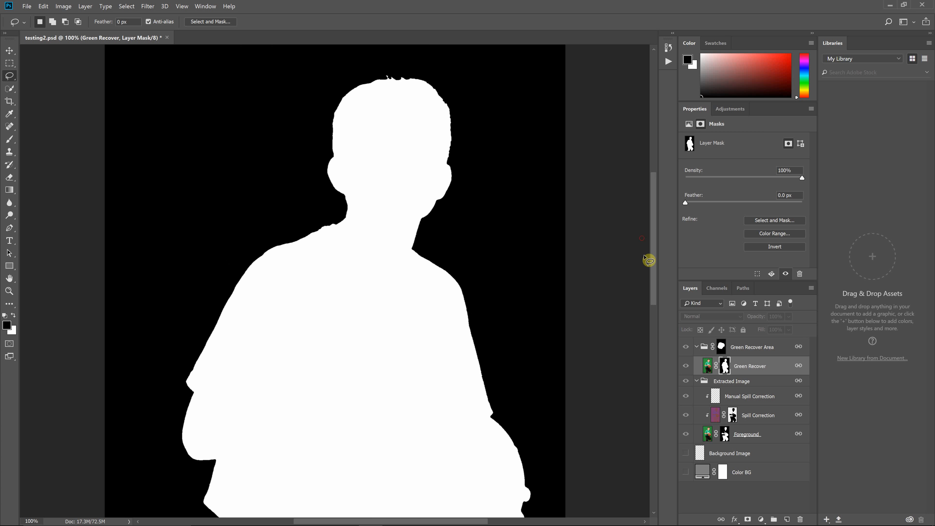
left_click(707, 368)
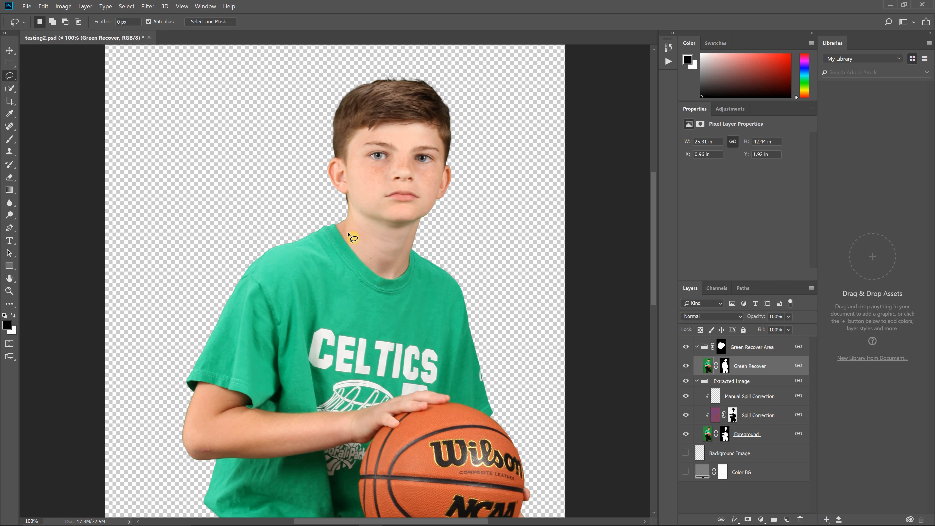
- Paint black on the Green Recover Area mask along the elbow's outer and lower edges with the hard 150 px brush
scroll(348, 234, "down", 3)
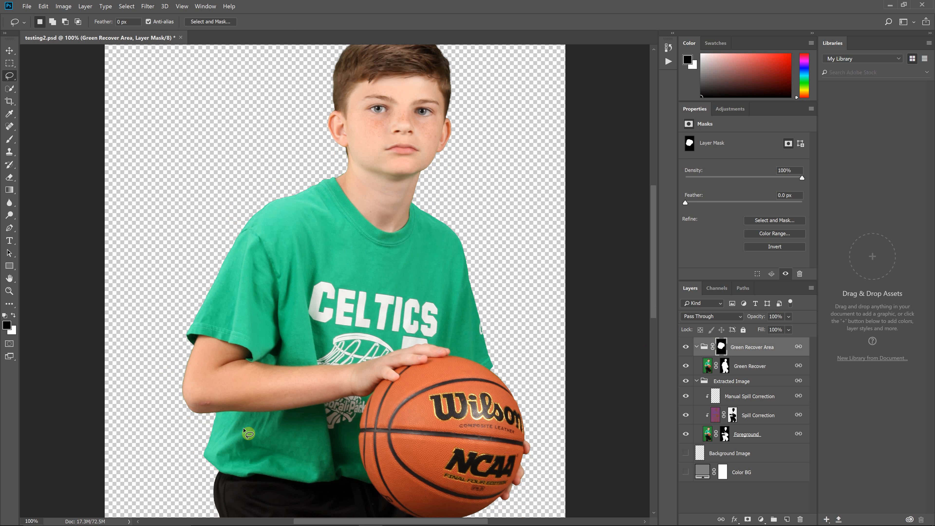
scroll(298, 434, "down", 6)
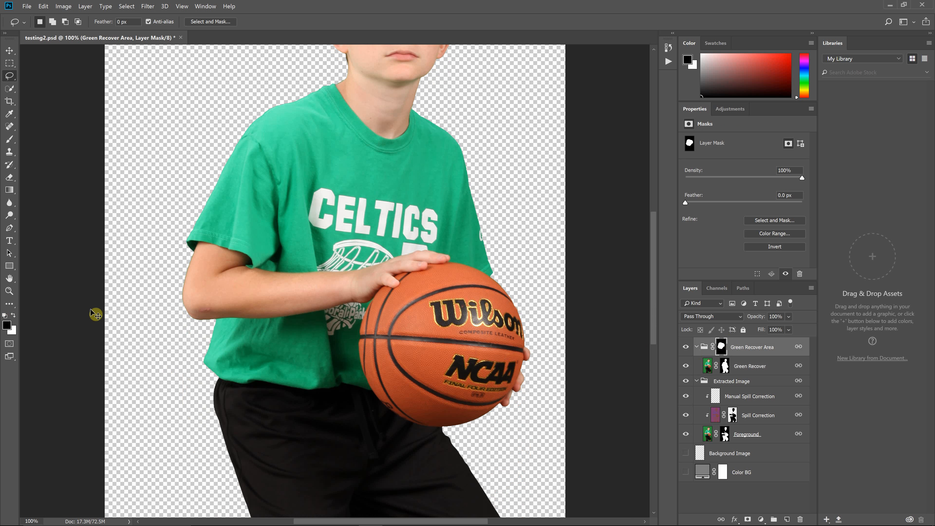
key("ctrl+plus")
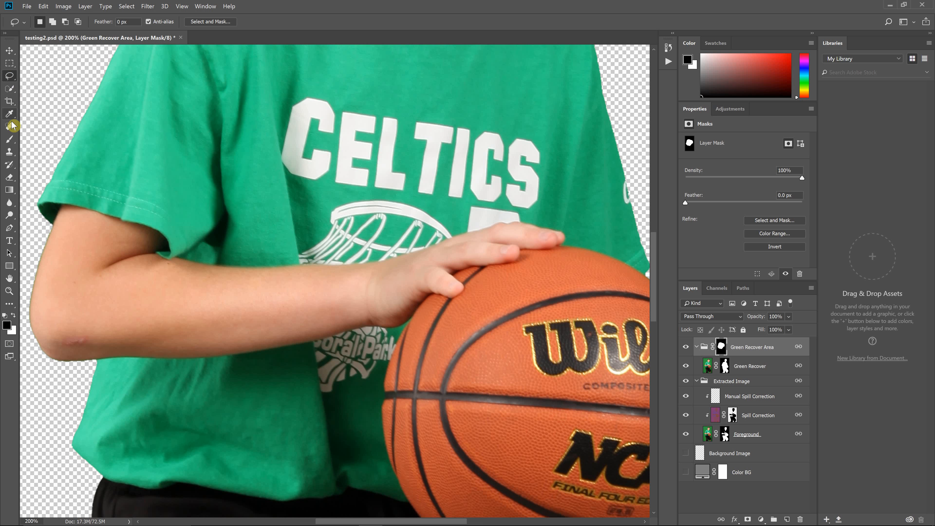
left_click(9, 141)
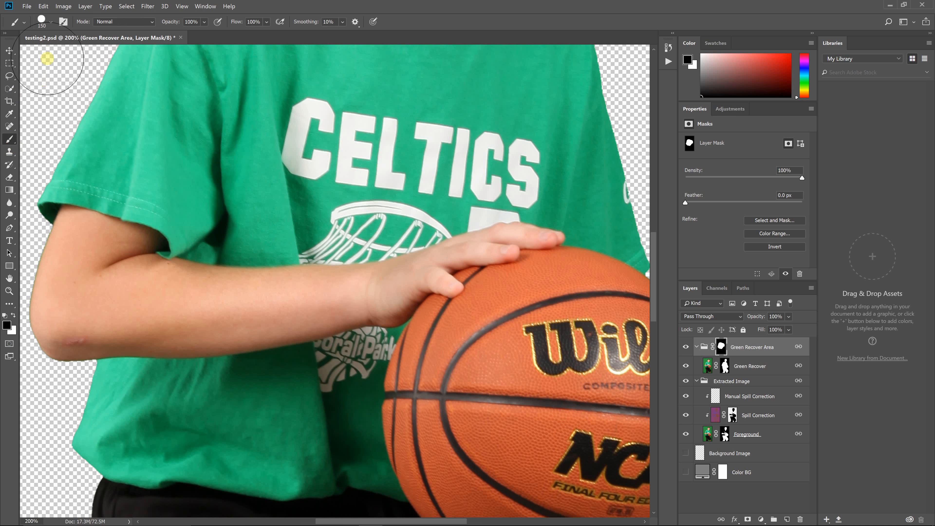
left_click(51, 24)
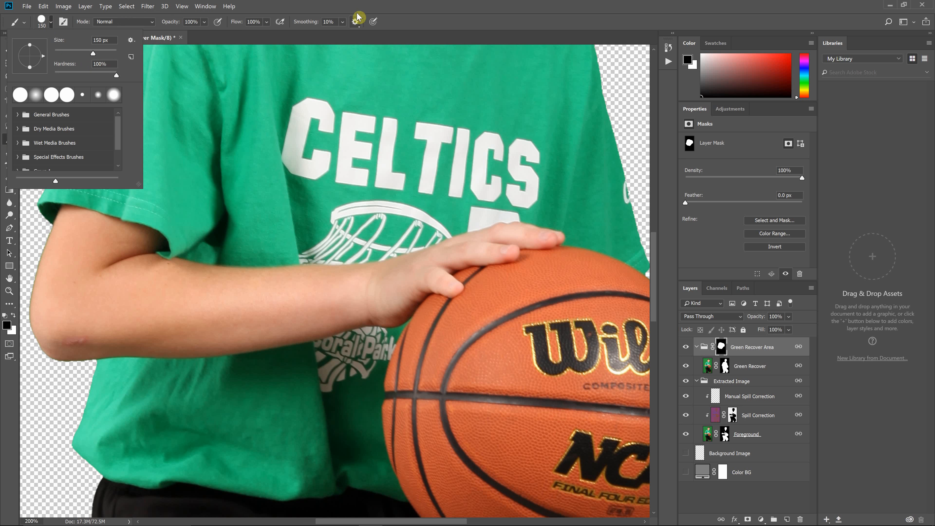
left_click(327, 42)
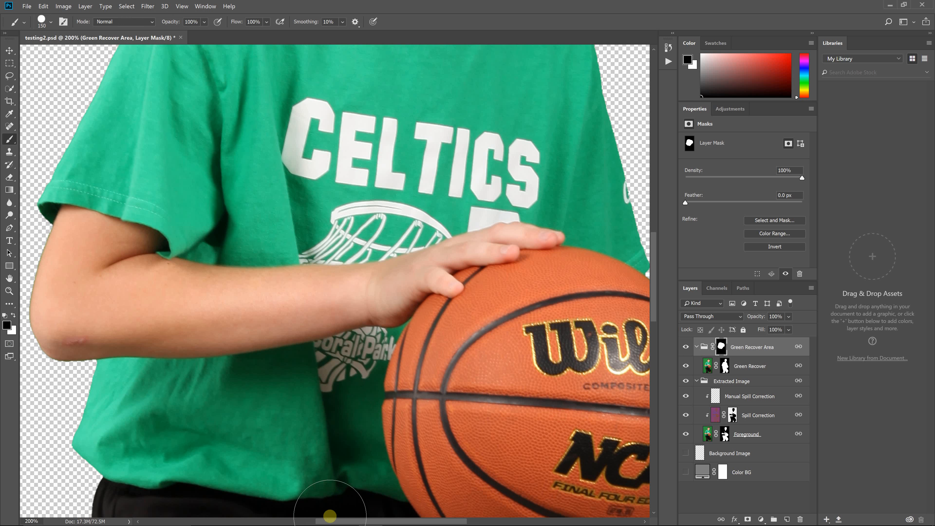
left_click_drag(321, 521, 290, 521)
scroll(121, 213, "down", 2)
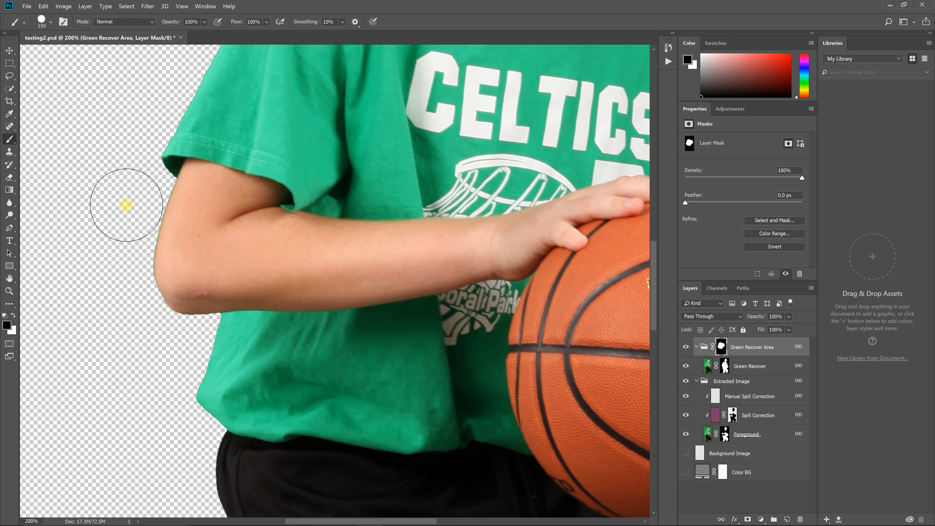
left_click(158, 209)
left_click(159, 247)
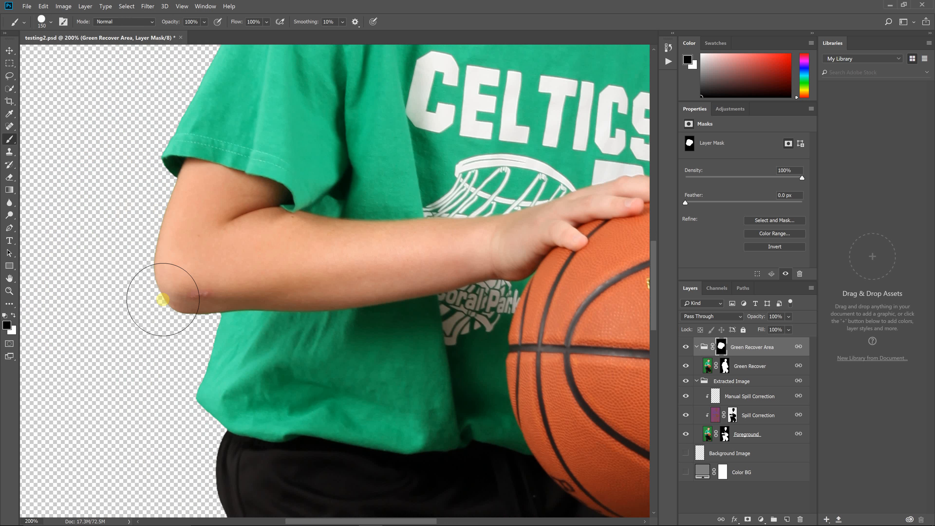
left_click(213, 304)
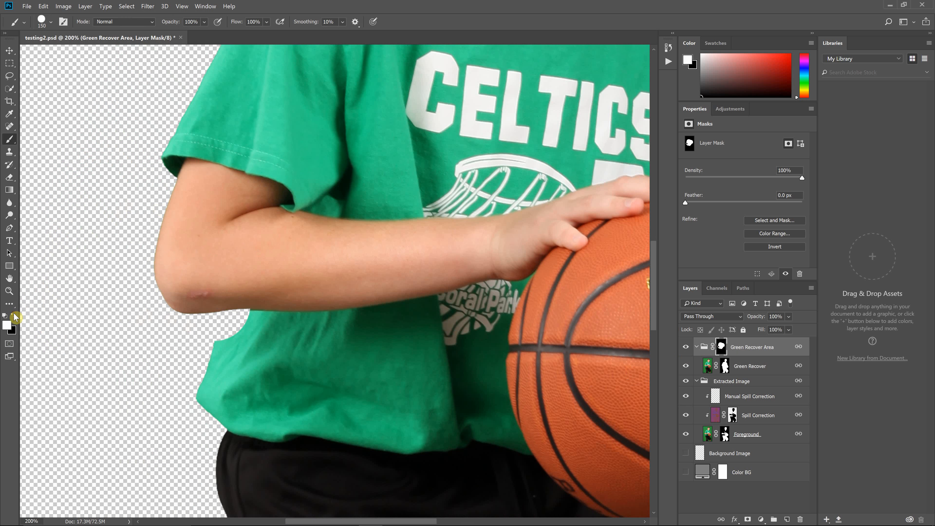
- Paint white on the Green Recover Area mask to restore the shirt below the forearm, and black again at the elbow's edge
mouse_move(228, 346)
left_mouse_down()
mouse_move(217, 350)
mouse_move(261, 351)
mouse_move(202, 358)
left_mouse_up()
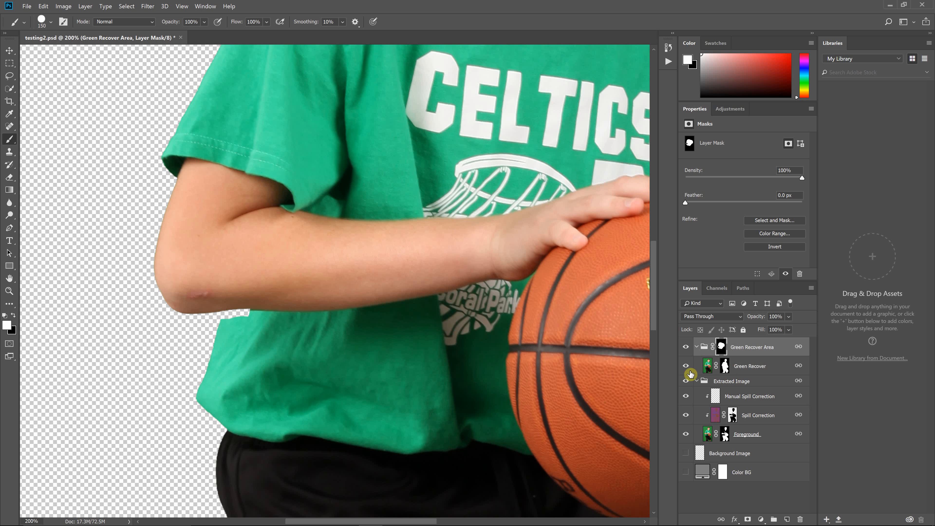
left_click(238, 306)
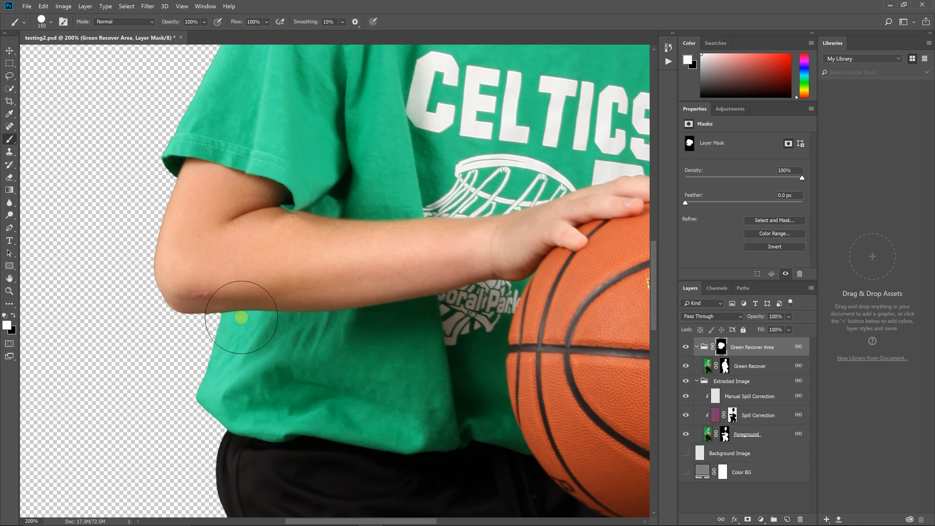
left_click(14, 315)
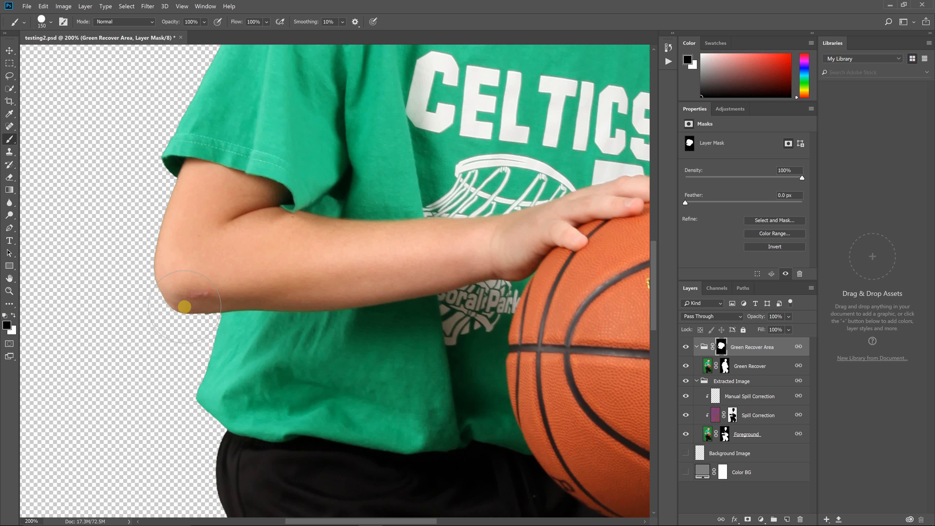
left_click(184, 307)
- Examine the recovered shirt's side edge, collar, sleeves and hem, first at 200% and then at 100% zoom
left_click_drag(408, 521, 497, 522)
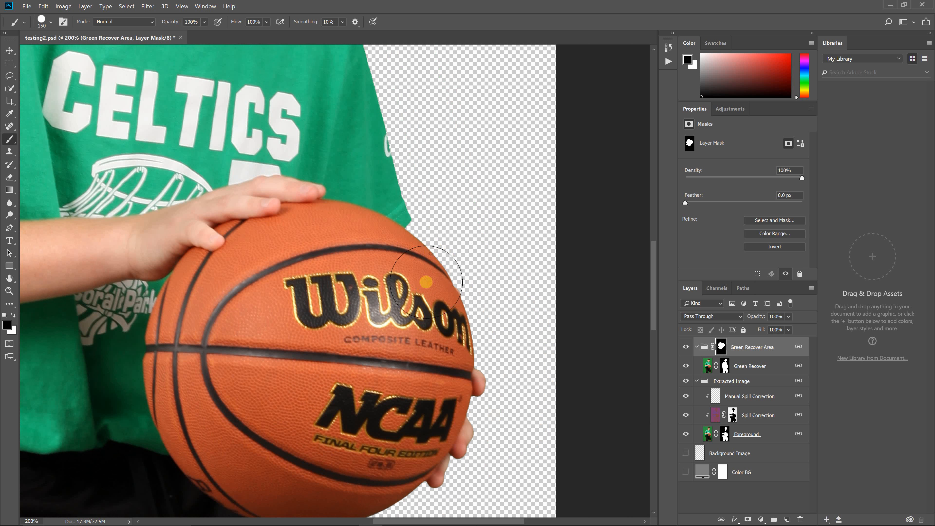
scroll(645, 309, "up", 2)
left_click_drag(657, 266, 623, 220)
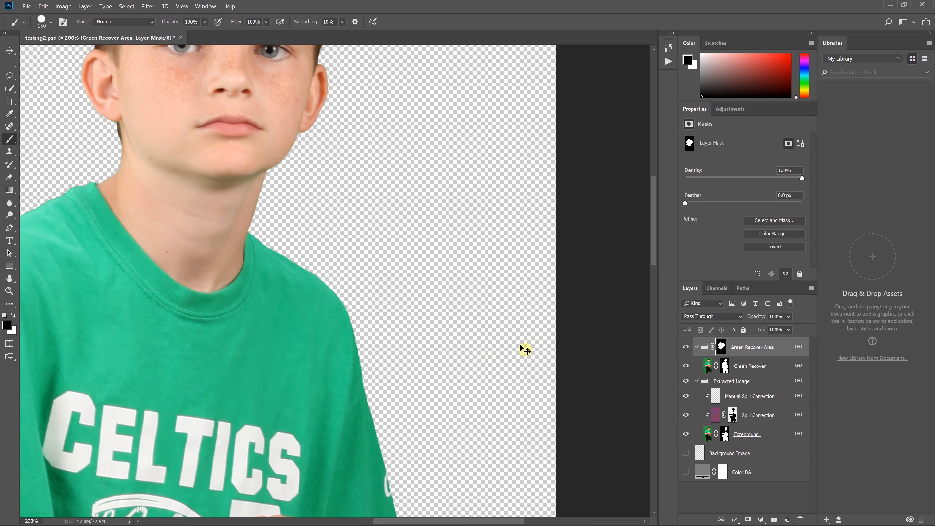
key("ctrl+minus")
scroll(352, 240, "down", 3)
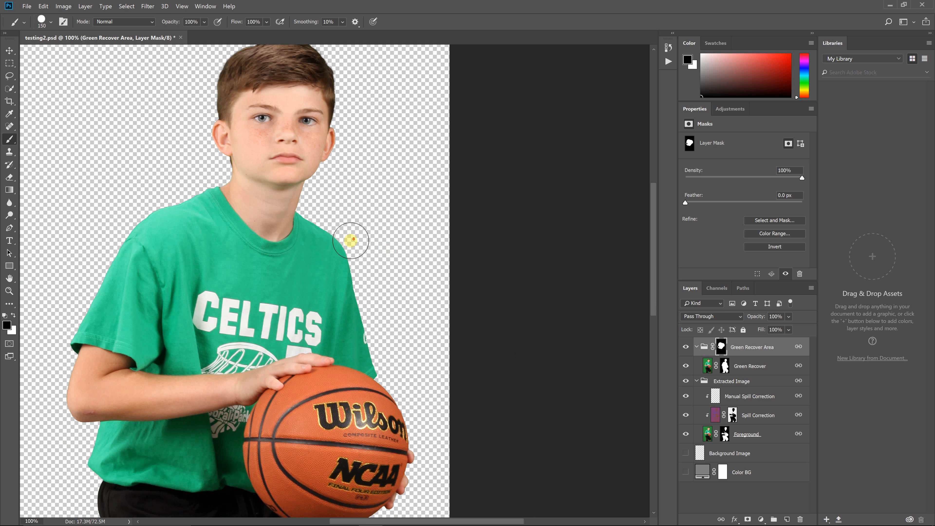
scroll(350, 235, "up", 2)
scroll(182, 225, "down", 5)
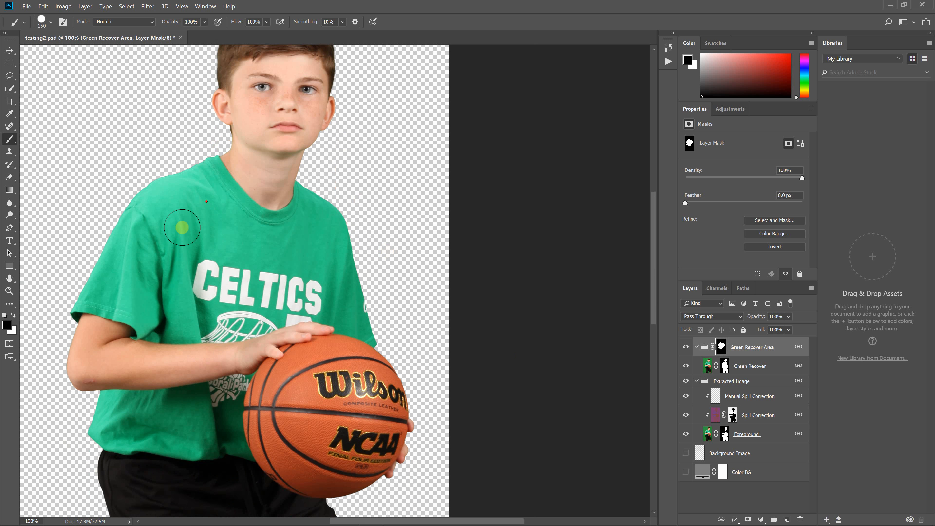
scroll(181, 226, "down", 1)
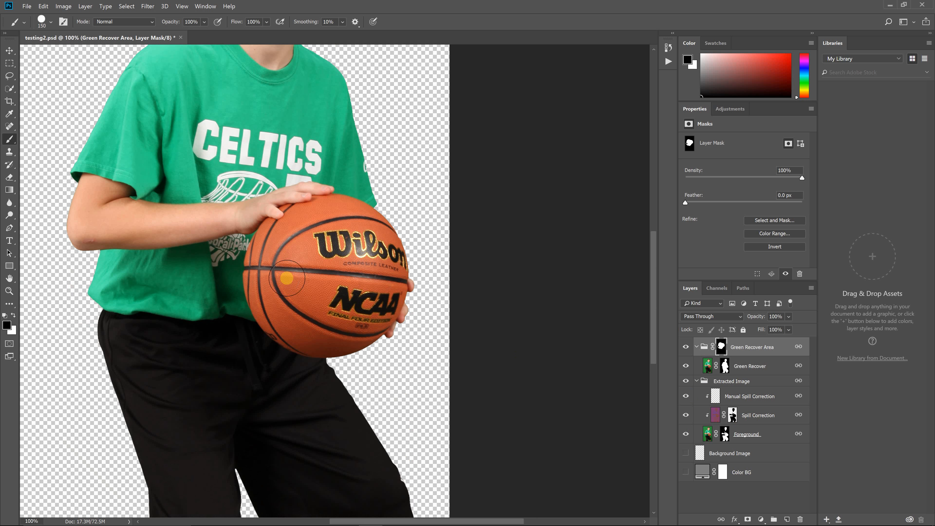
scroll(304, 282, "up", 1)
scroll(304, 281, "up", 2)
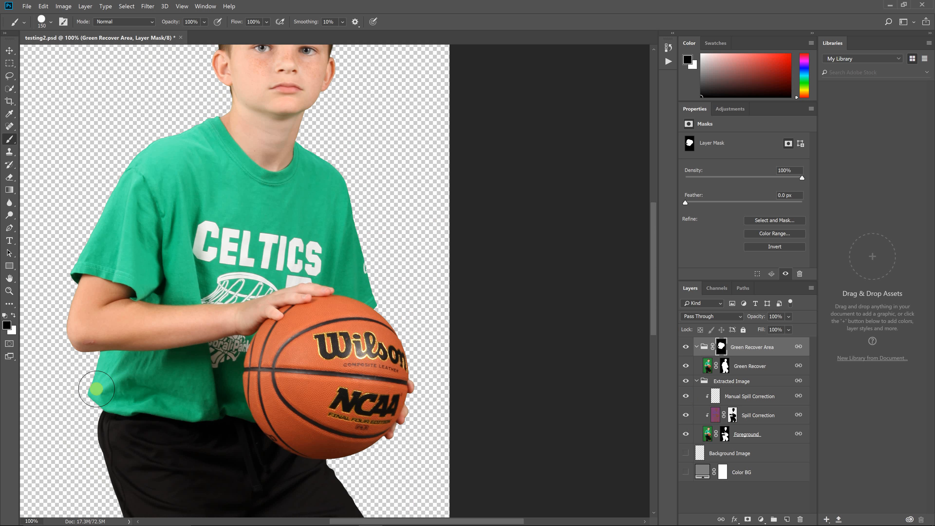
scroll(158, 376, "up", 2)
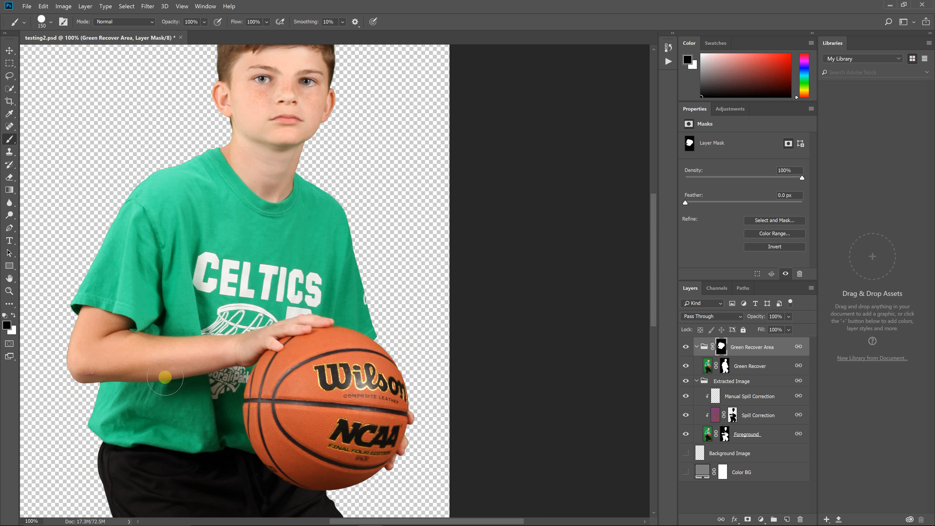
scroll(165, 376, "down", 1)
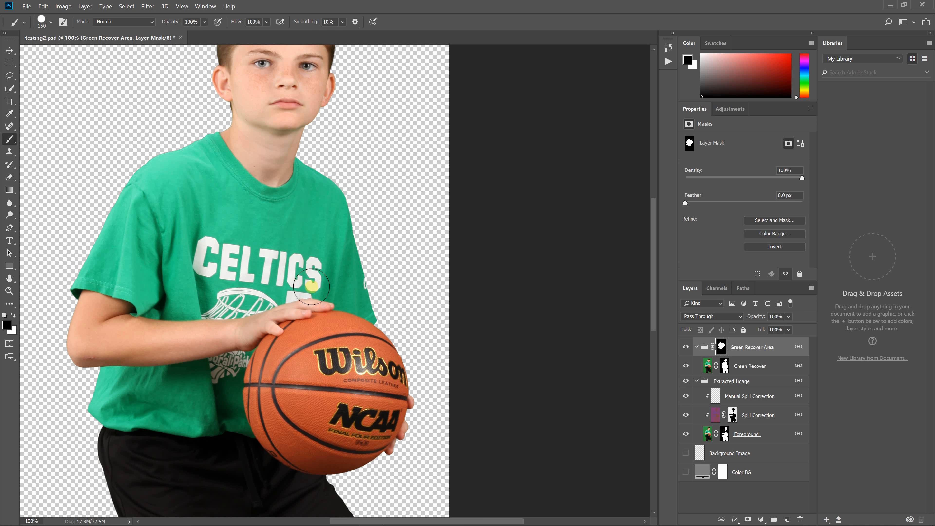
- Revert the document to the Remove Green Screen history state
key("ctrl+minus")
left_click(668, 48)
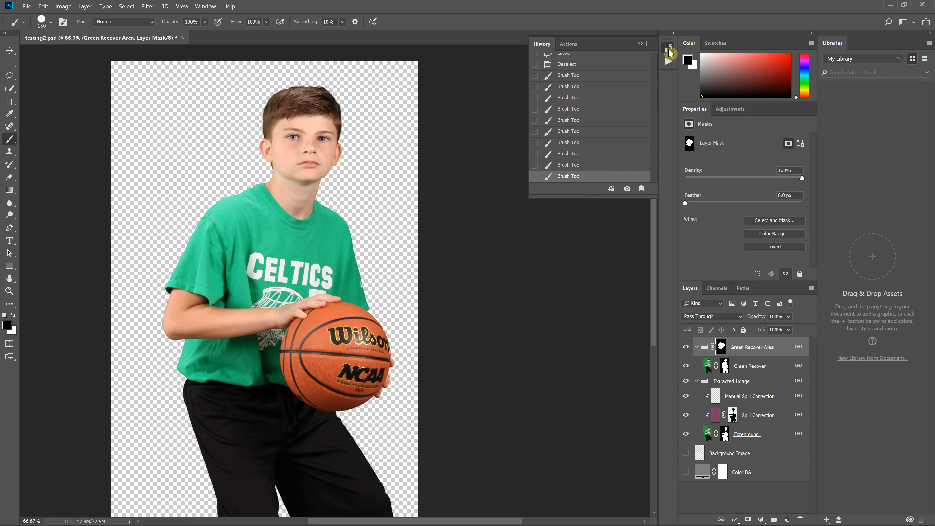
scroll(603, 135, "up", 1)
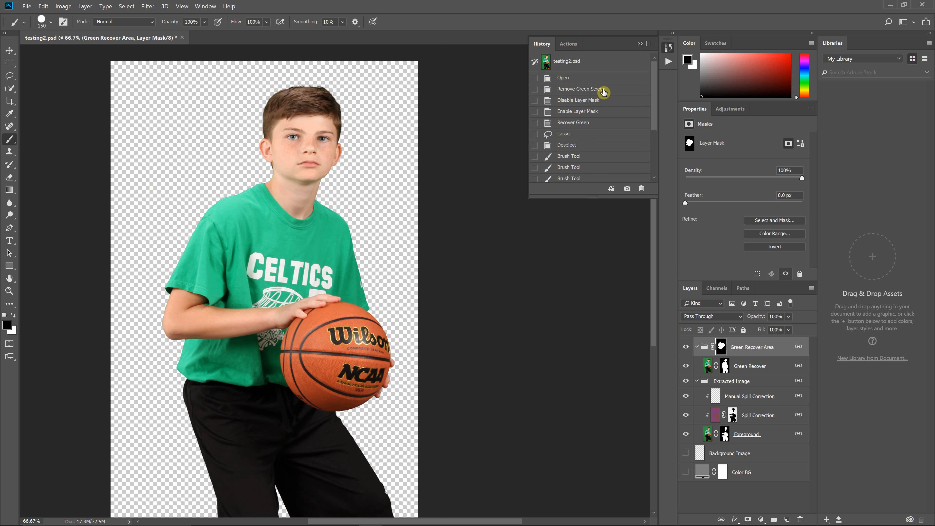
left_click(603, 91)
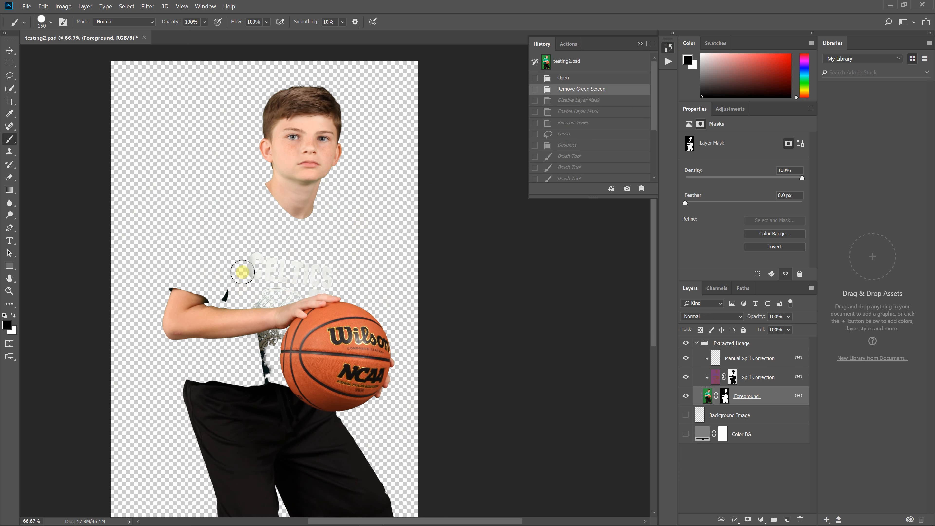
- Display the Green Recovery action and its script within the Green Screen action set
left_click(28, 6)
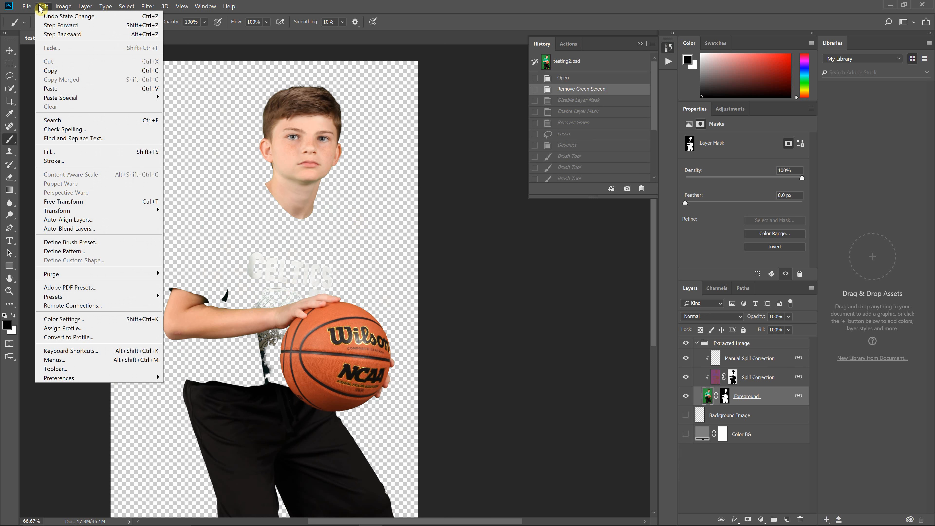
left_click(379, 6)
left_click(579, 46)
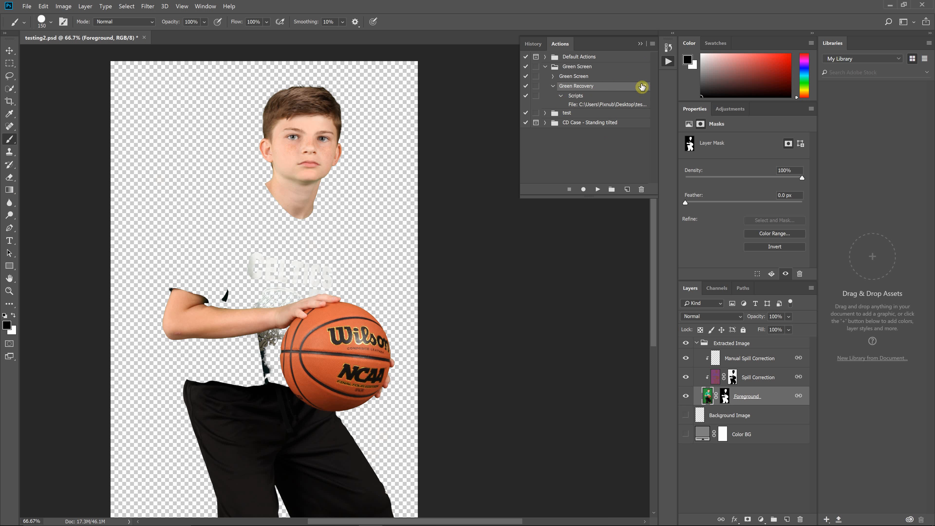
left_click(640, 44)
- Run Green Recovery with hue threshold 10, colour intensity threshold 50, edge recovery 2, edge contract 2, smoothing 1 and feather 0.5
scroll(544, 175, "down", 3)
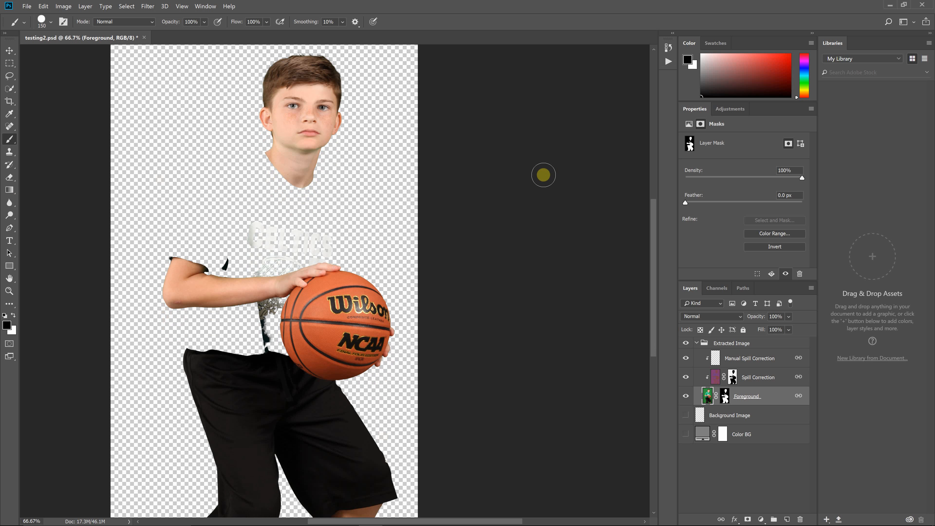
key("F3")
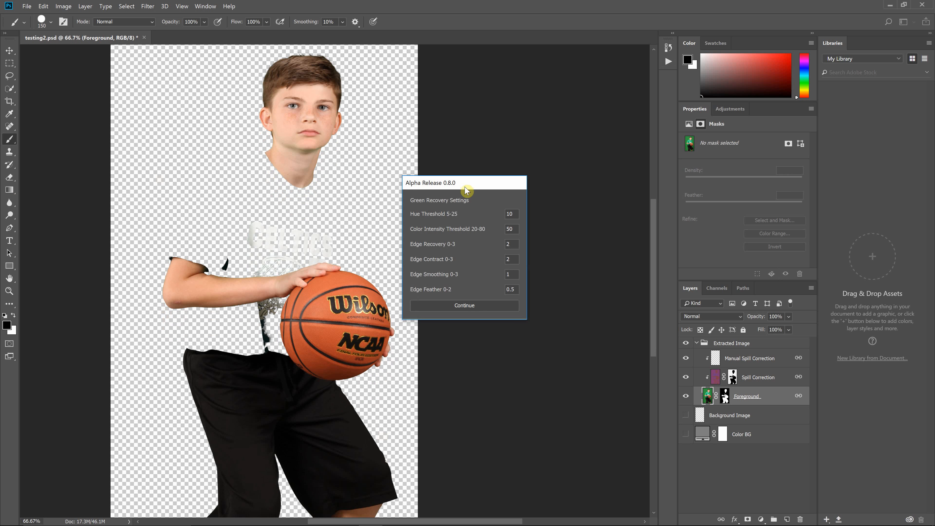
left_click_drag(465, 185, 533, 150)
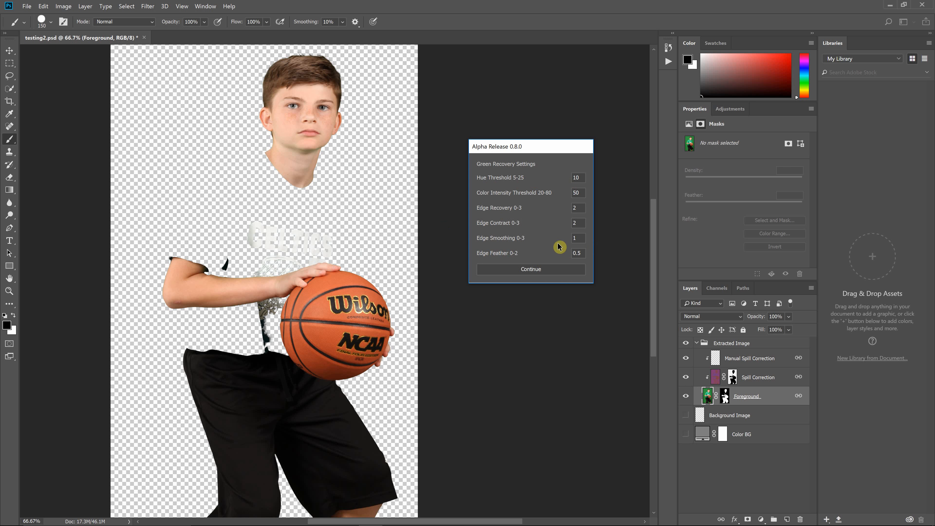
left_click(571, 268)
left_click(499, 303)
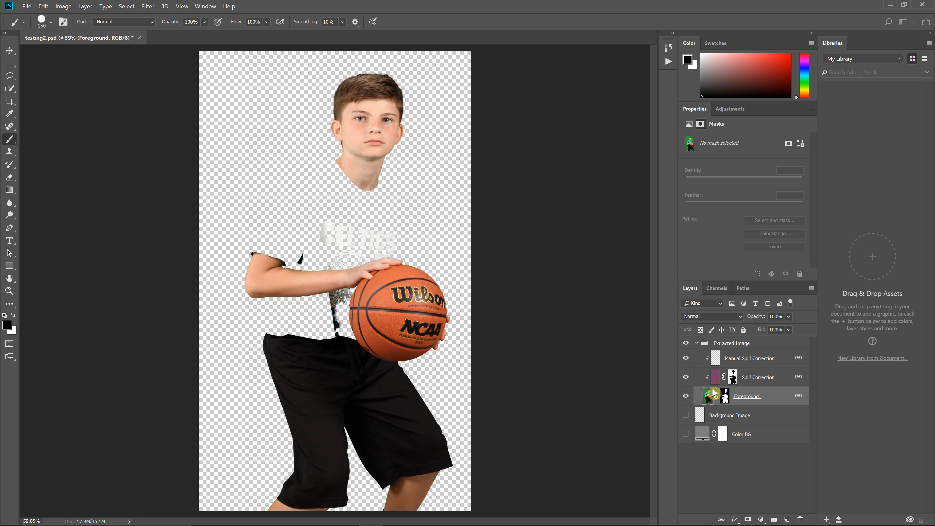
- Disable the Foreground layer's mask and hide the Spill Correction layer
right_click(712, 392)
left_click(703, 393)
left_click(689, 379)
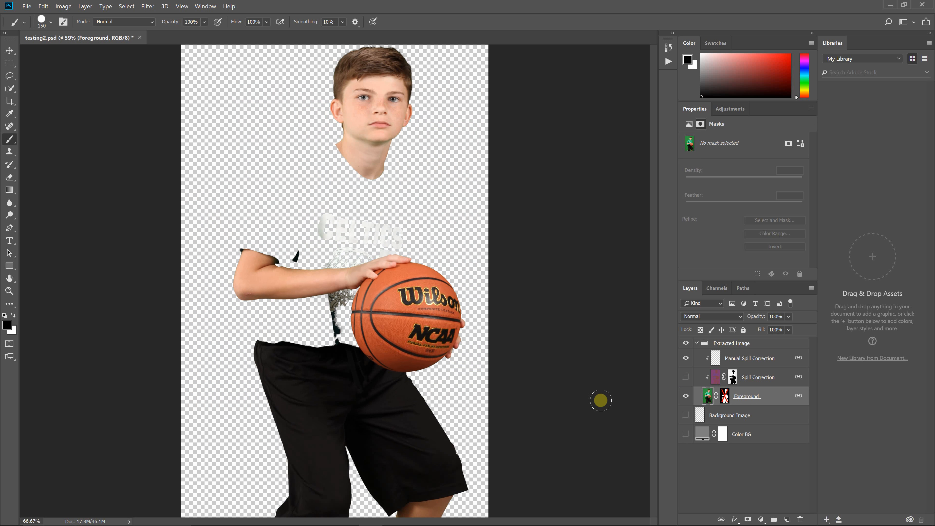
- View the photo at 100% and sample the green shirt and its white lettering in the foreground Color Picker
key("ctrl+1")
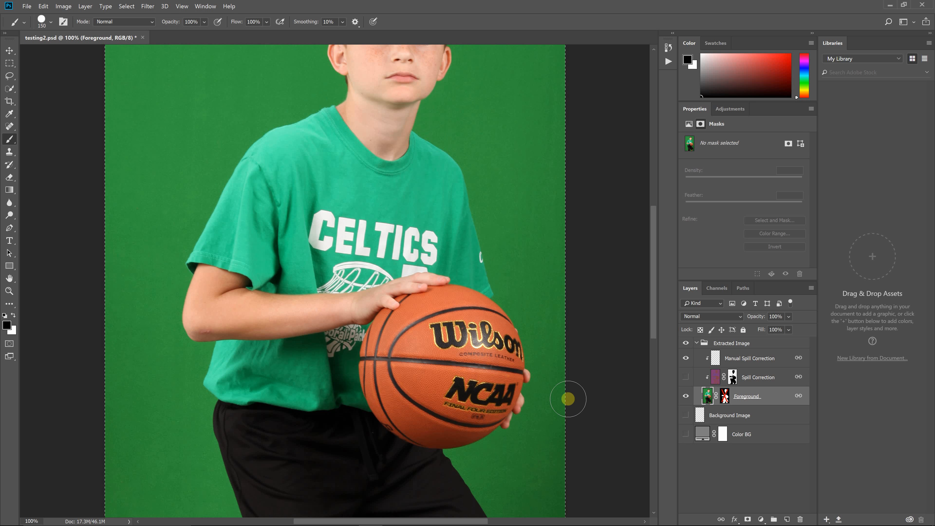
scroll(568, 396, "up", 1)
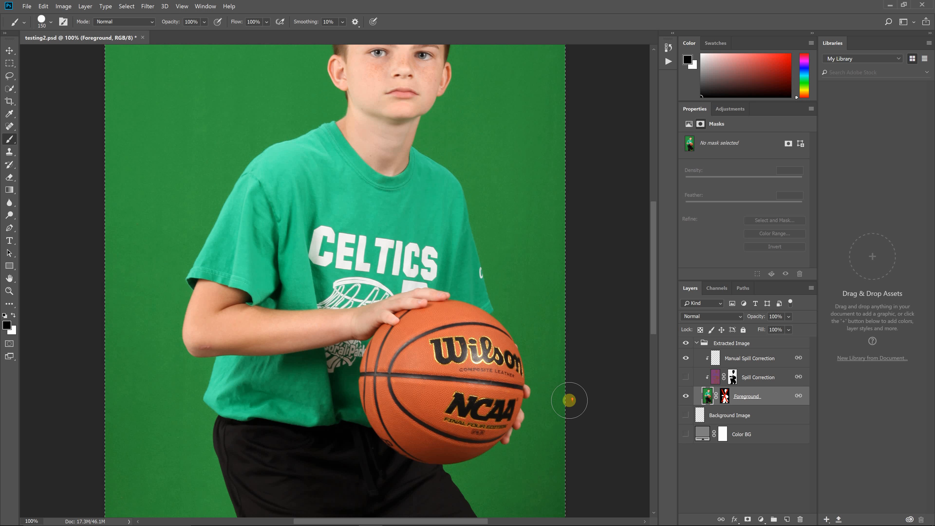
left_click(14, 327)
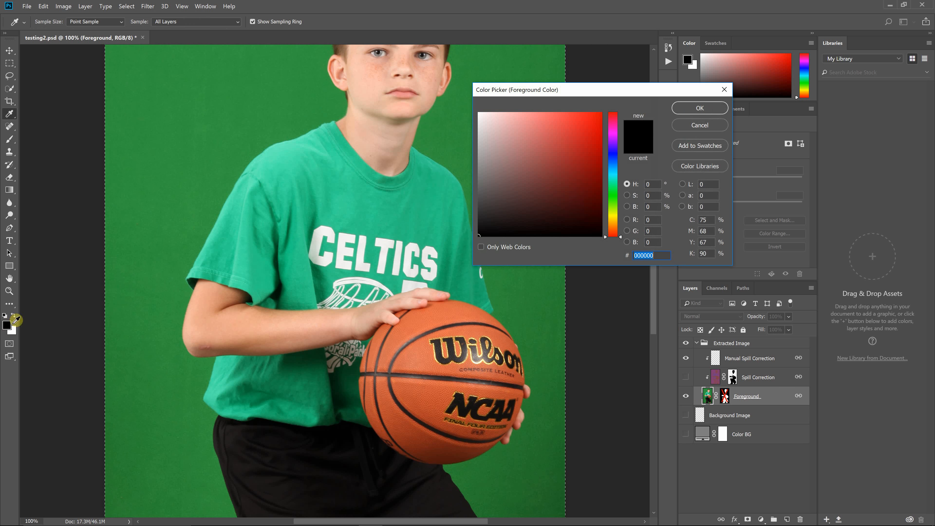
left_click_drag(566, 91, 619, 92)
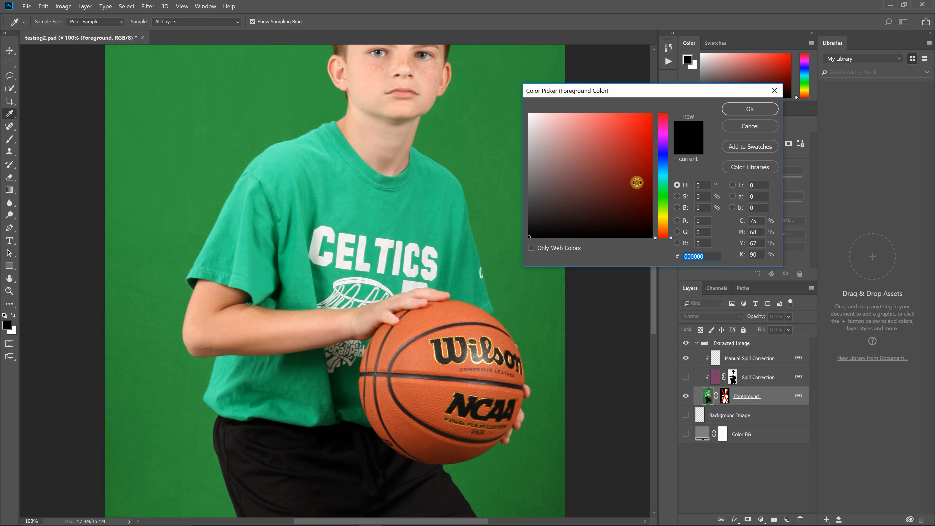
left_click(405, 219)
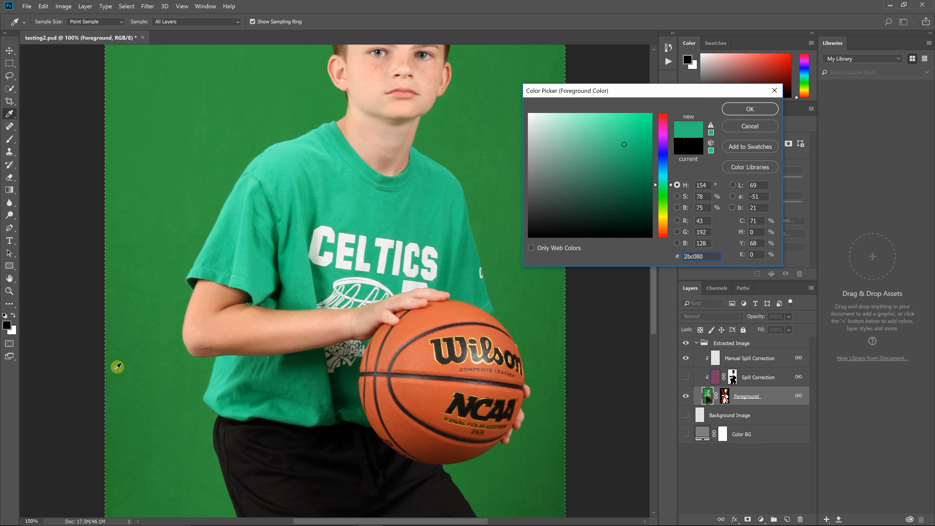
left_click(432, 244)
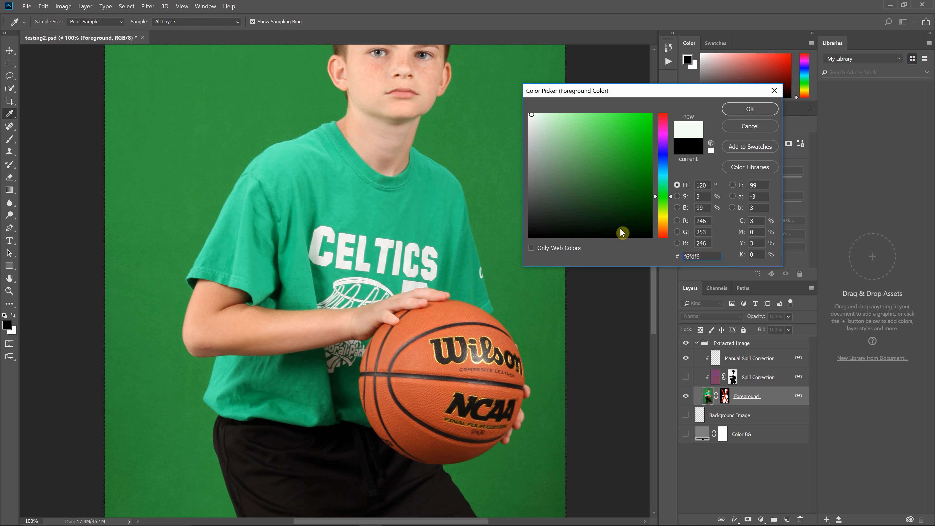
- Review the eyedropper's sample size options and keep Point Sample
left_click_drag(628, 97, 606, 99)
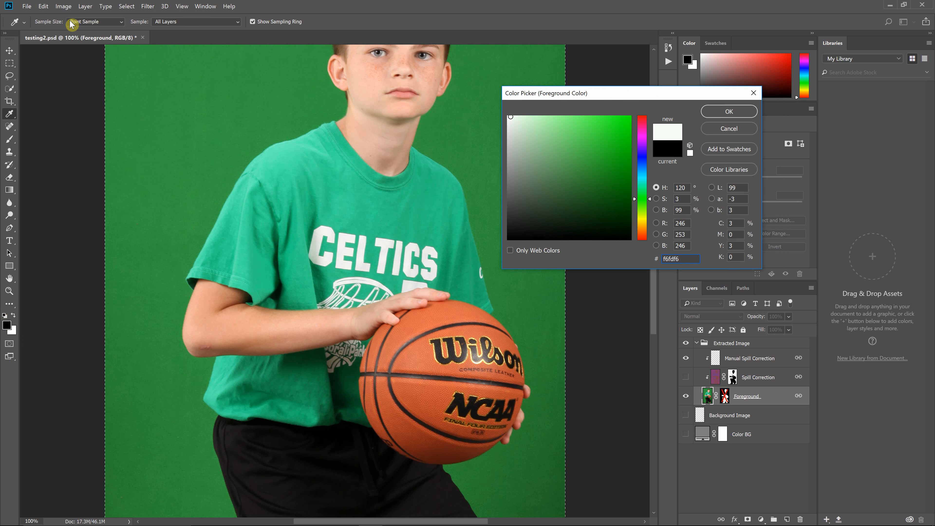
left_click(110, 25)
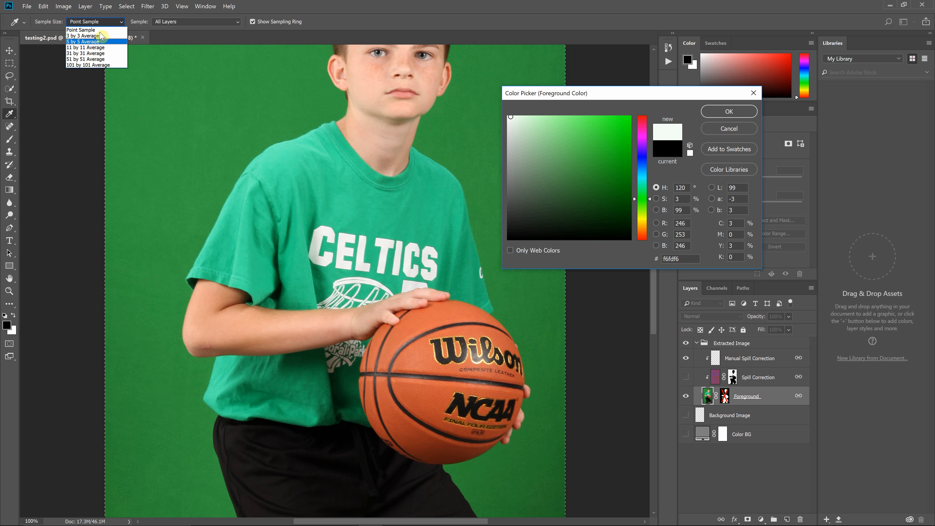
left_click(105, 22)
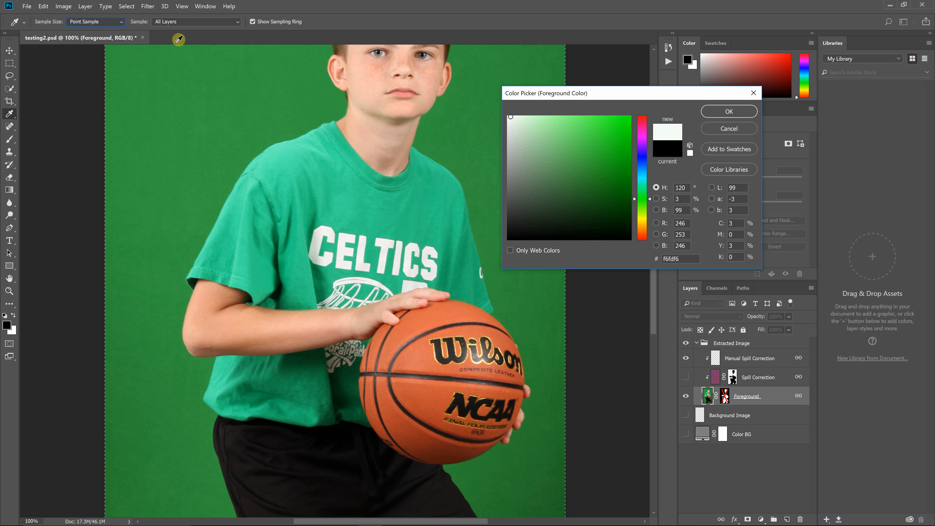
- Sample the green backdrop at several points around the boy to compare its hue, saturation and brightness
left_click(210, 127)
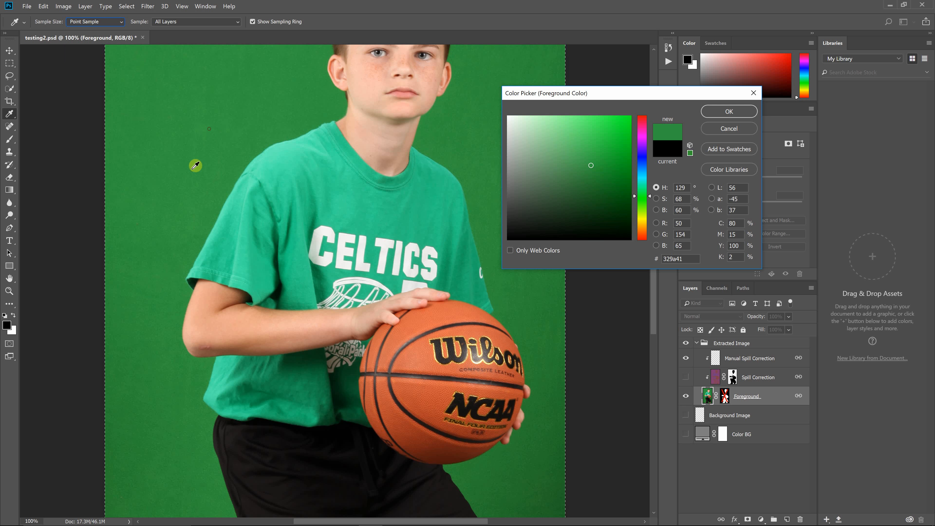
left_click(174, 195)
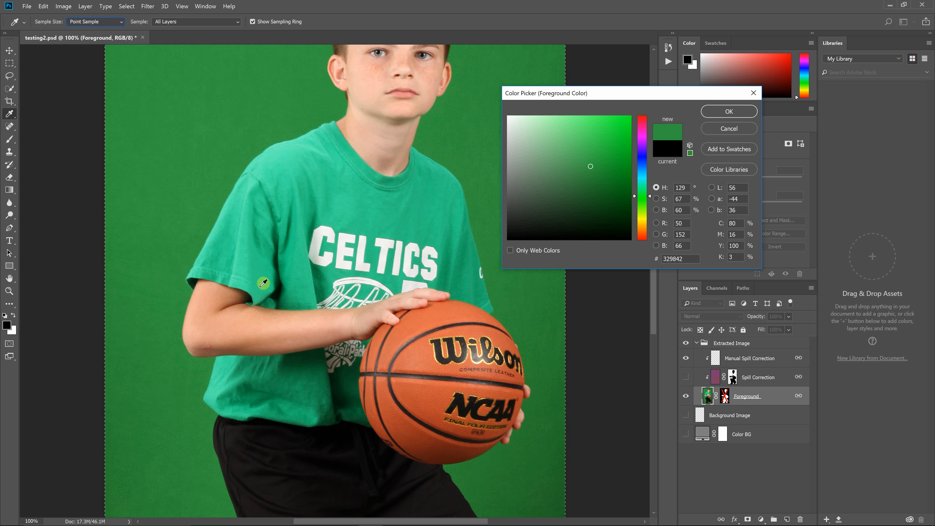
left_click(221, 109)
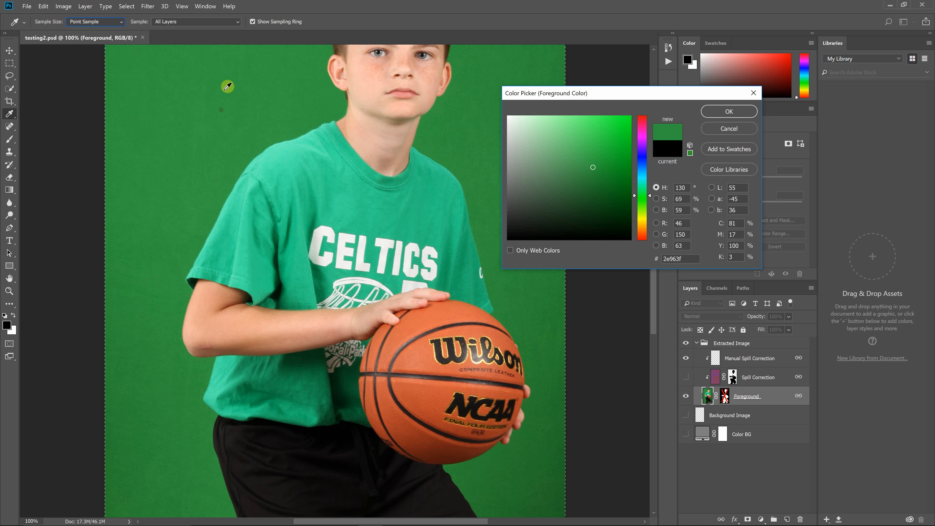
left_click_drag(648, 101, 565, 81)
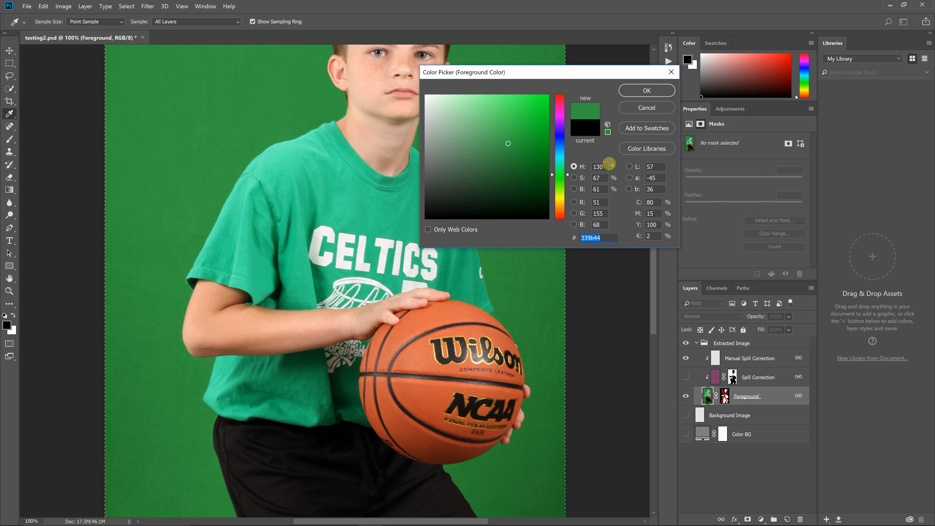
left_click(154, 461)
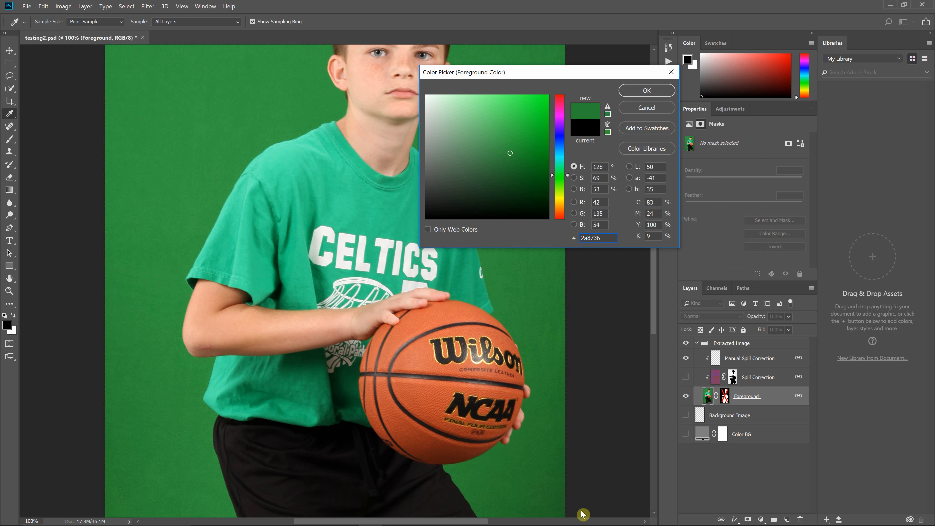
left_click(527, 485)
left_click(541, 331)
left_click(181, 131)
left_click(154, 387)
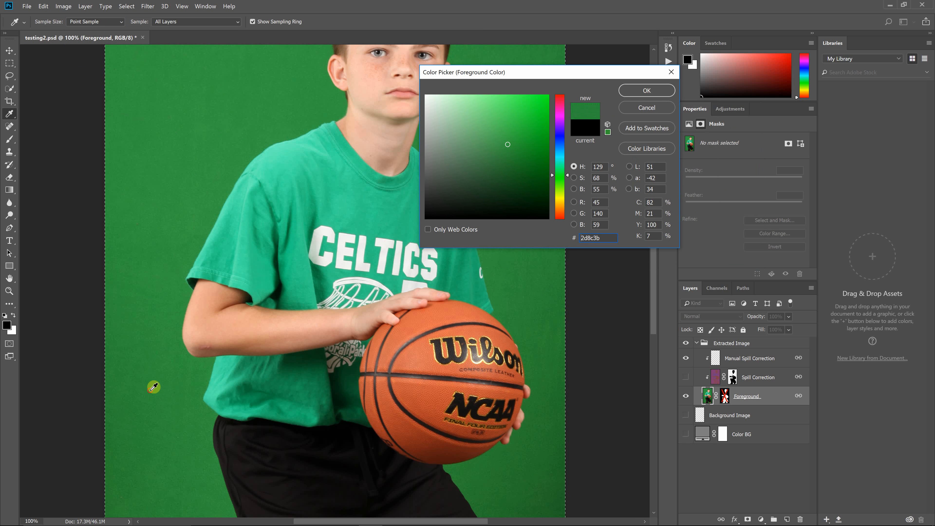
left_click(161, 443)
left_click(171, 443)
- Sample the backdrop on both sides of the black shorts, including the darker green near the image's lower corner
left_click_drag(655, 316, 653, 384)
left_click(180, 394)
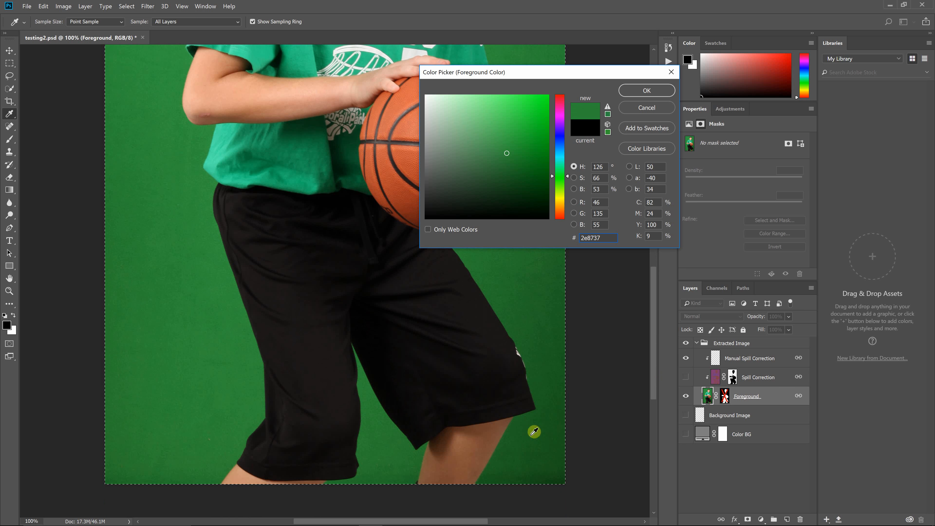
left_click(541, 439)
left_click(524, 306)
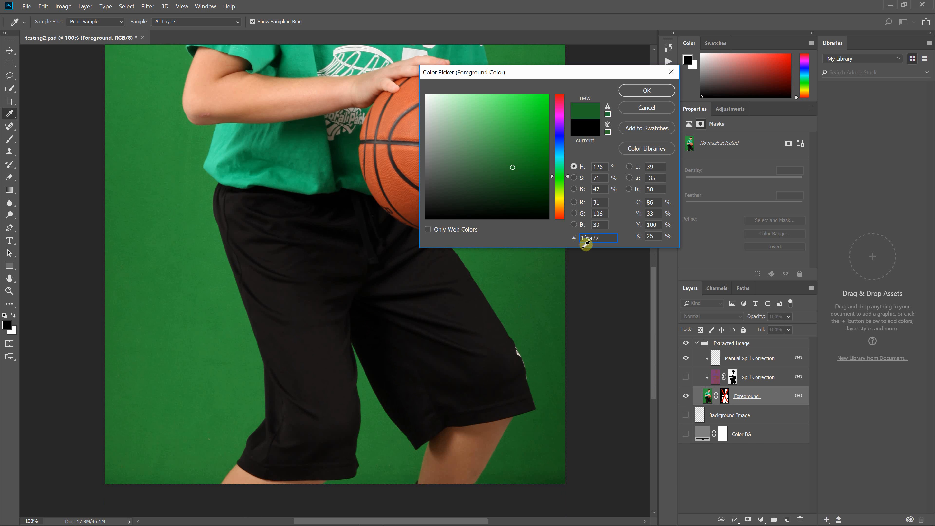
- Darken the picked green to 07250a, and reduce its saturation to try 0a280d
left_click_drag(589, 72, 740, 67)
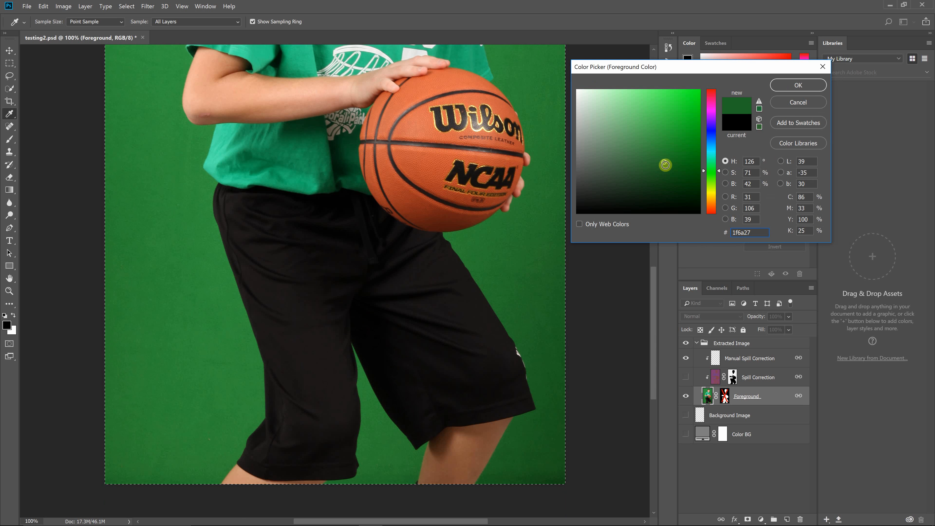
left_click_drag(664, 163, 678, 195)
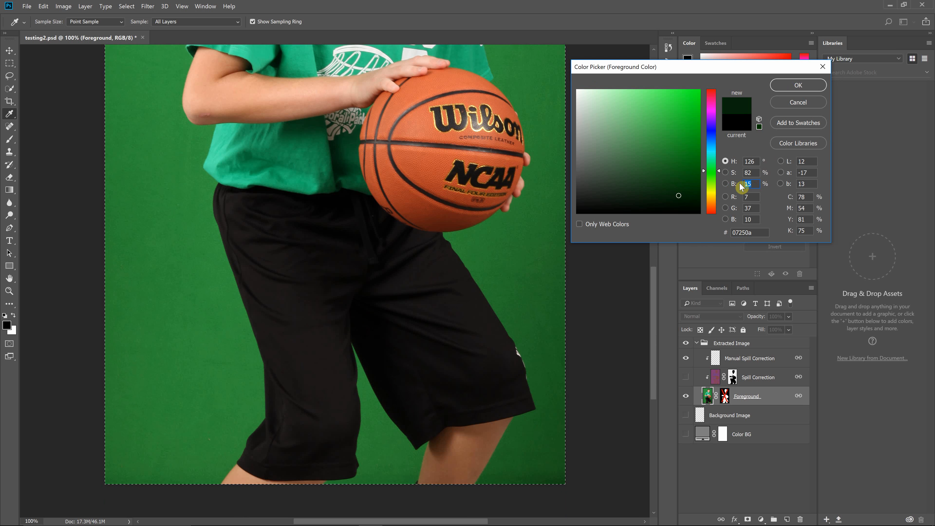
left_click(749, 173)
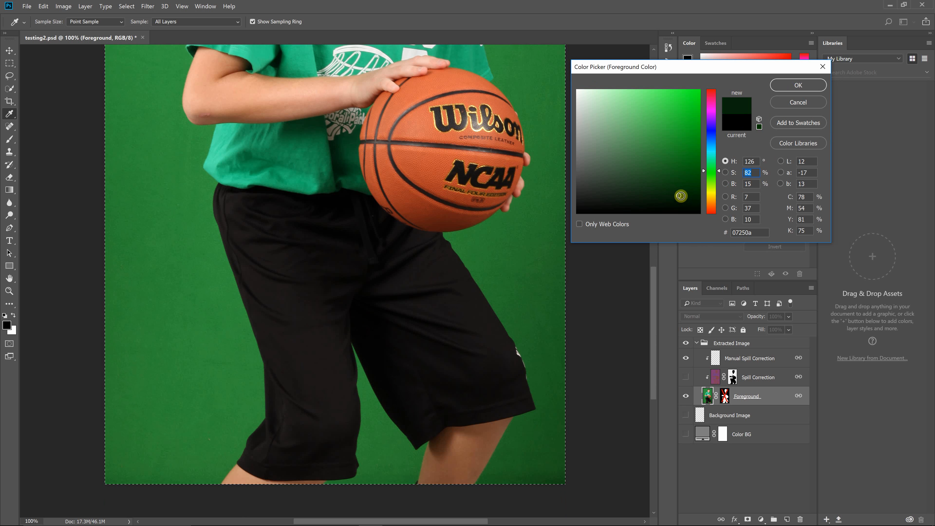
mouse_move(680, 196)
left_mouse_down()
mouse_move(677, 171)
mouse_move(653, 196)
mouse_move(670, 194)
left_mouse_up()
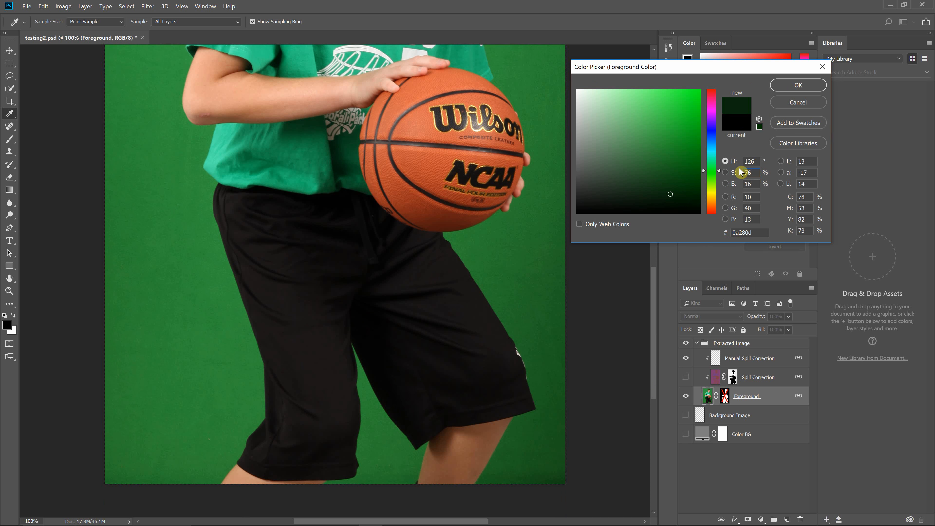
left_click(789, 105)
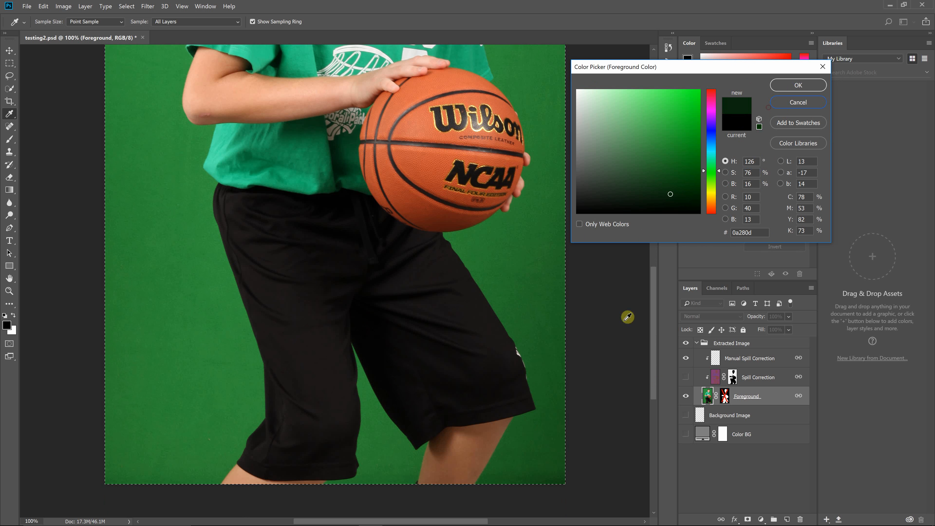
- Sample the shirt's chest and sleeve to examine the hue of its green
left_click_drag(654, 323, 647, 274)
left_click(366, 159)
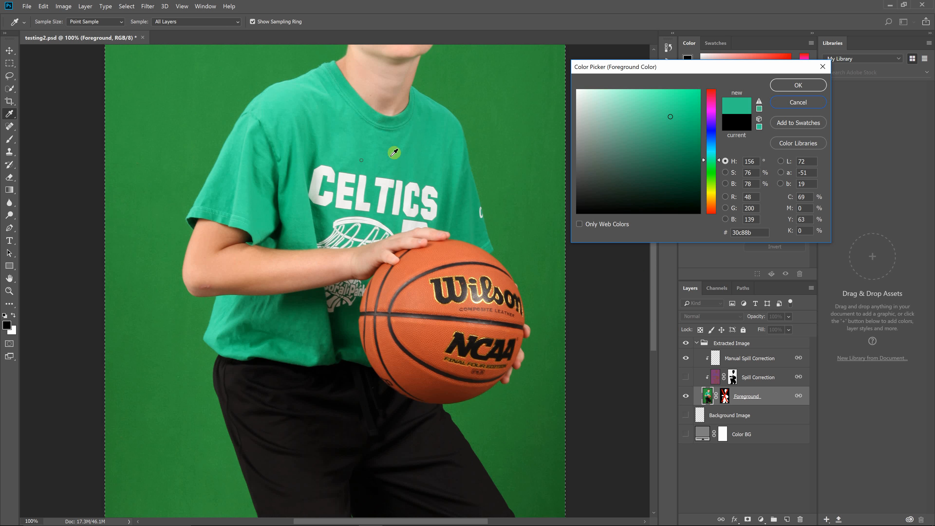
left_click(272, 172)
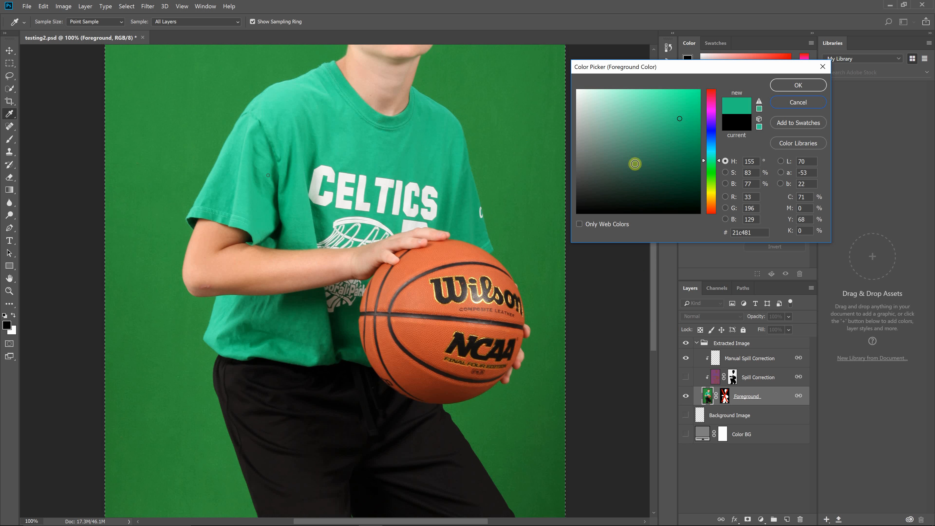
left_click(755, 160)
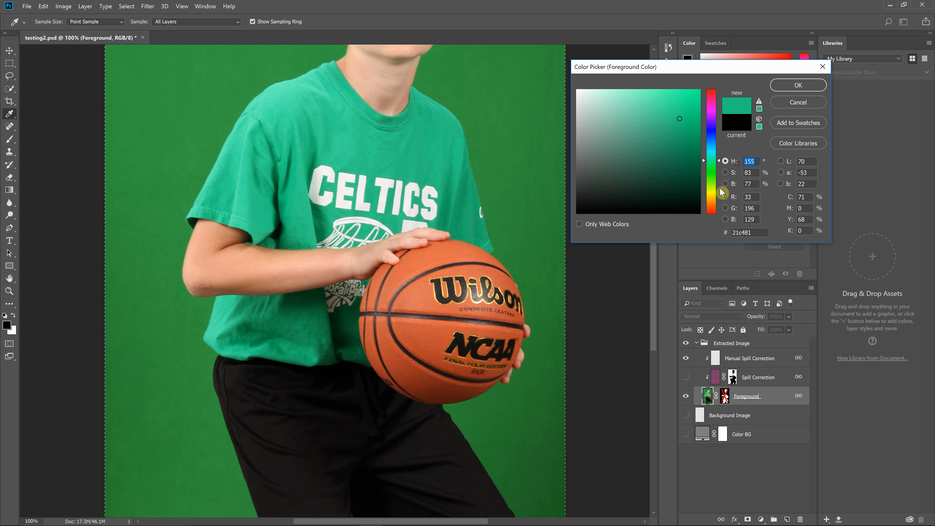
- Try hues of 85°, 155° and 119° for the sampled shirt colour
left_click(712, 187)
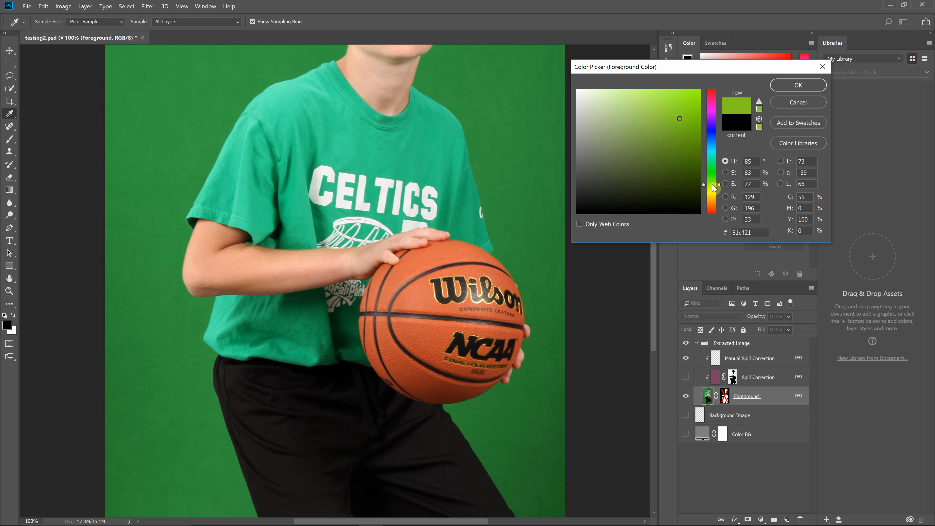
left_click_drag(715, 186, 714, 163)
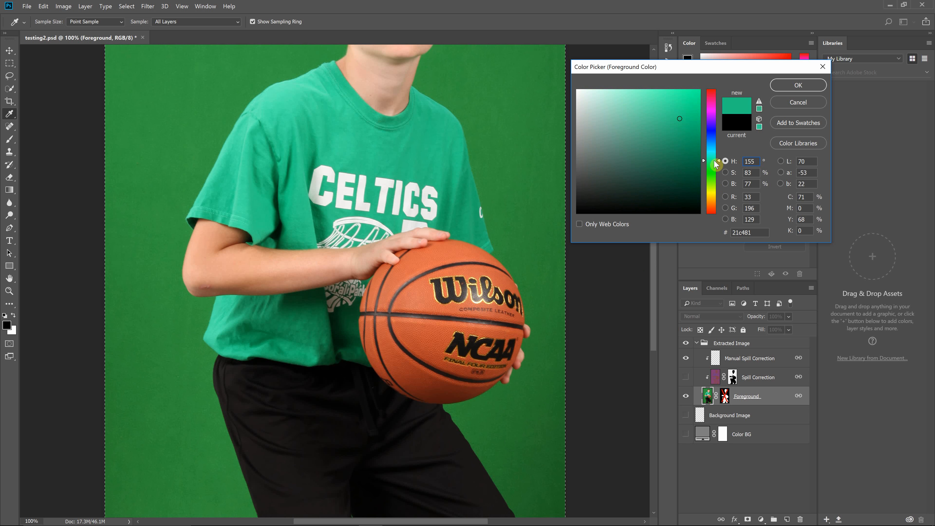
mouse_move(714, 160)
left_mouse_down()
mouse_move(715, 186)
mouse_move(717, 173)
left_mouse_up()
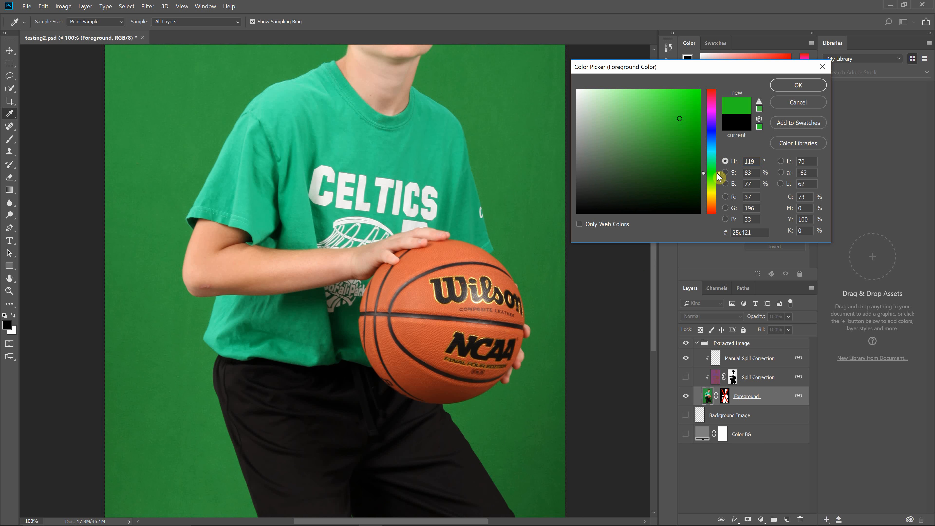
- Sample the shirt's chest, sleeve edge and lower folds to compare hues, leaving the foreground colour unchanged
left_click(435, 166)
left_click(277, 171)
left_click_drag(298, 216, 195, 216)
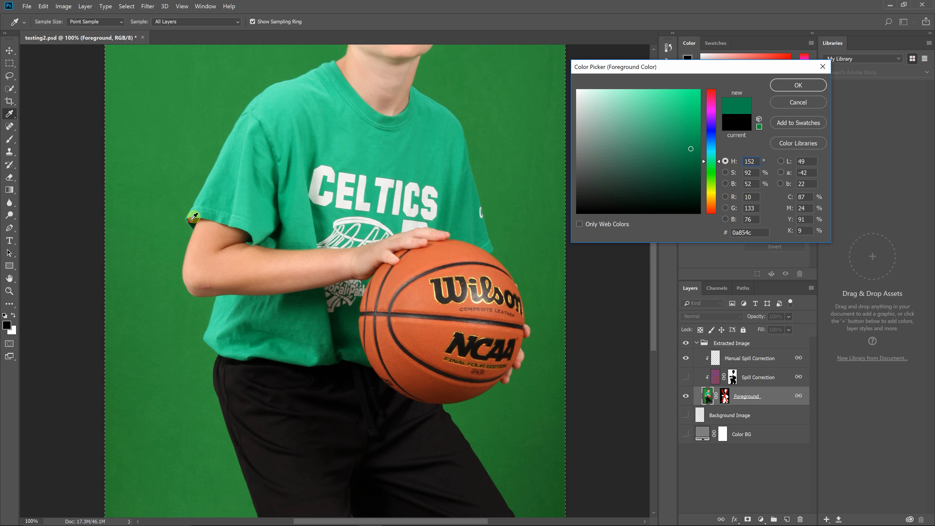
left_click(191, 220)
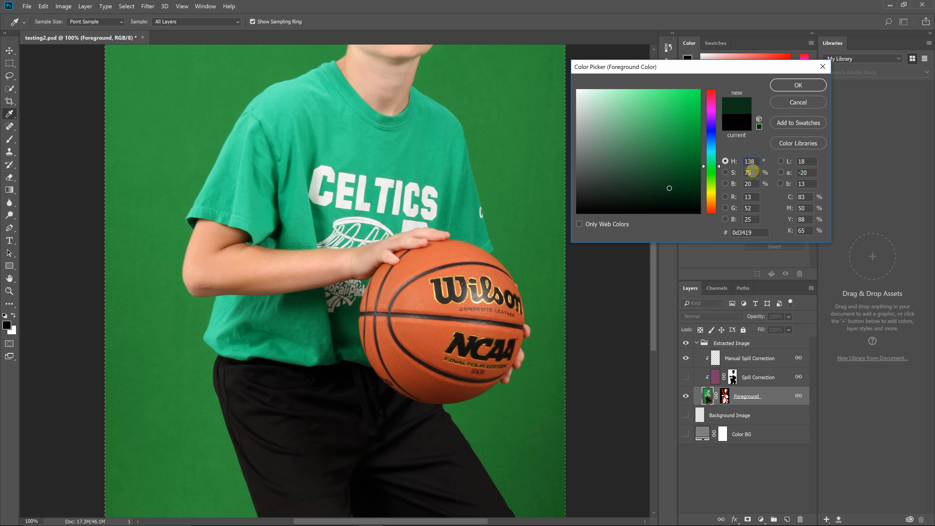
left_click(296, 203)
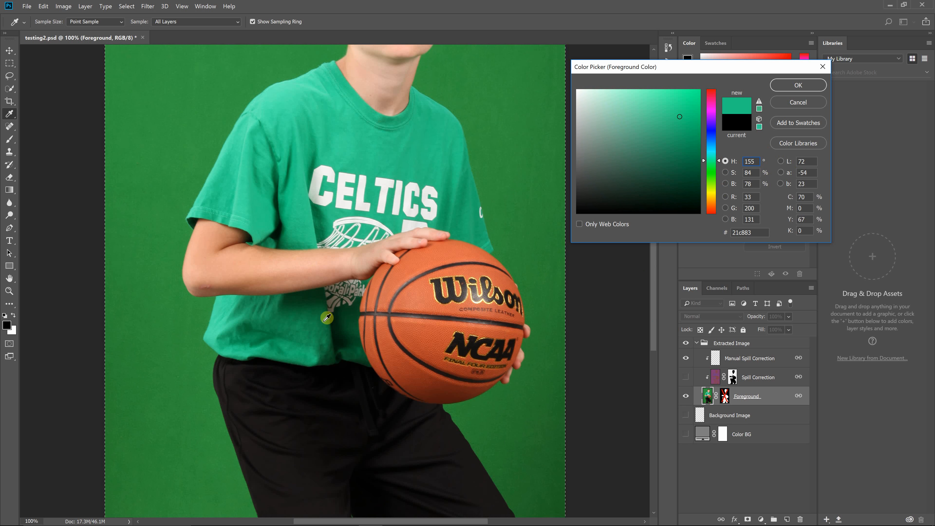
left_click(338, 317)
left_click(300, 323)
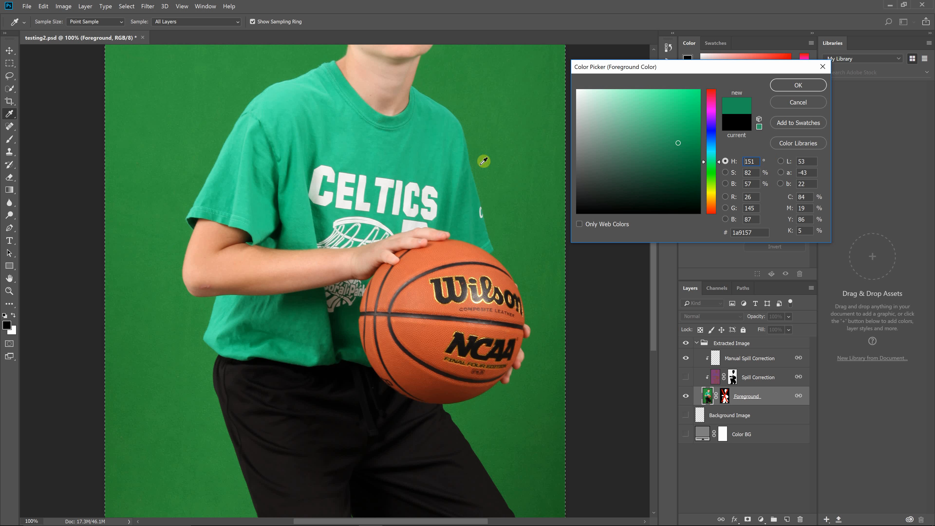
left_click(783, 106)
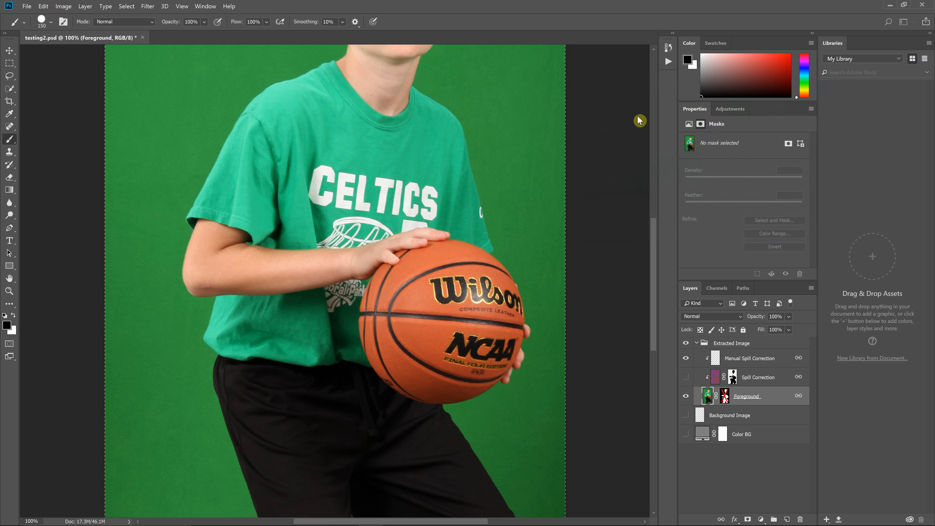
- Bring up the Green Recovery settings and place the dialog clear of the shirt
scroll(604, 138, "up", 3)
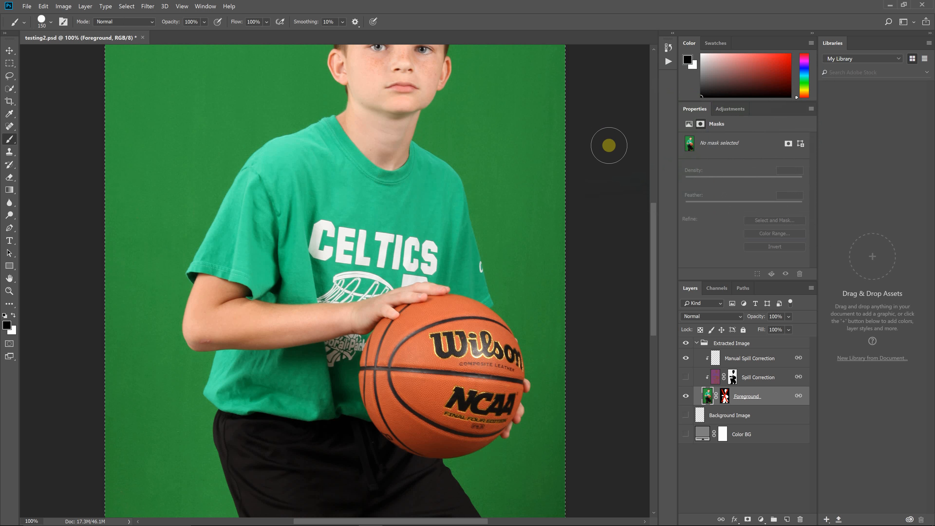
left_click_drag(483, 182, 606, 147)
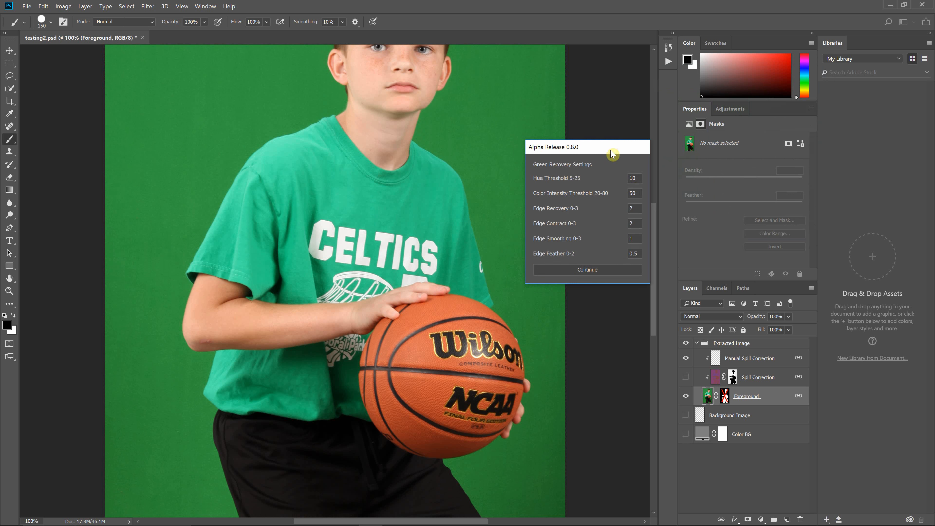
- Set the Green Recovery hue threshold to 15 and continue with the remaining settings unchanged
left_click_drag(638, 178, 630, 179)
left_click_drag(625, 147, 604, 143)
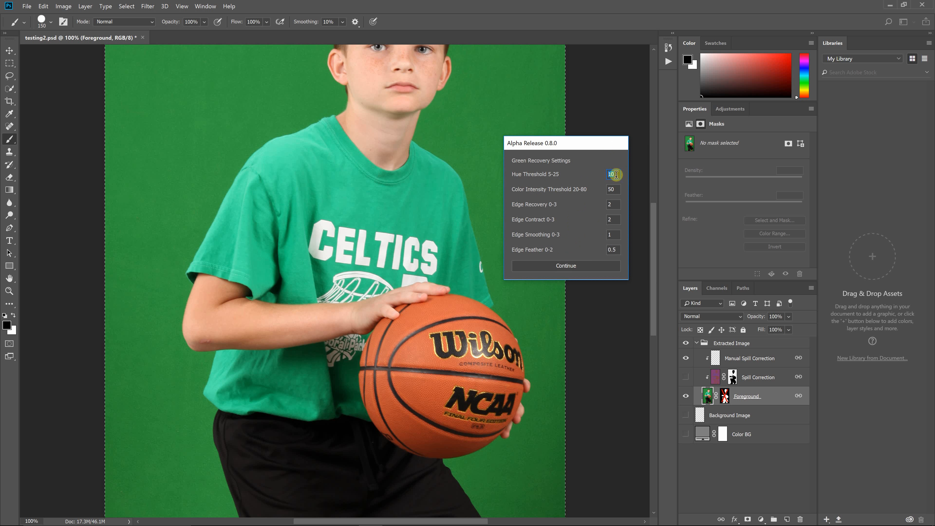
type("5")
type("25")
double_click(614, 174)
type("15")
left_click(591, 270)
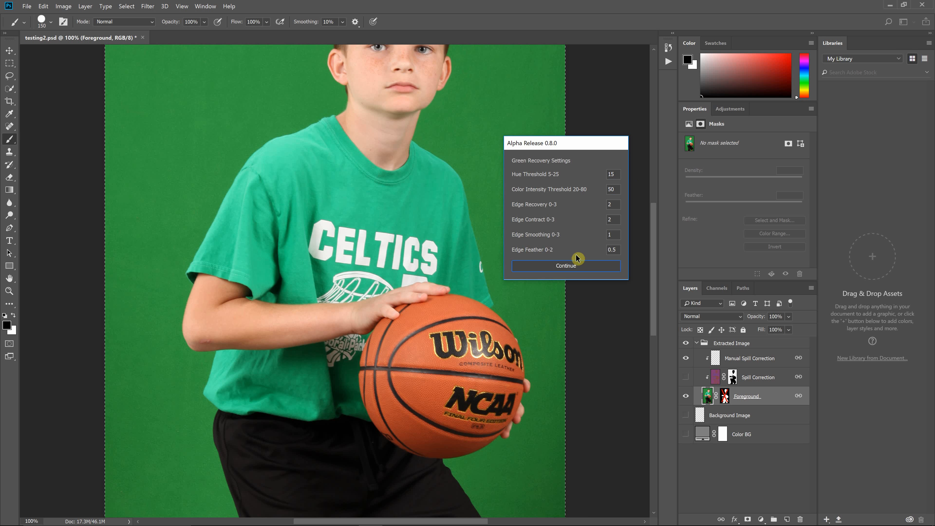
left_click(579, 269)
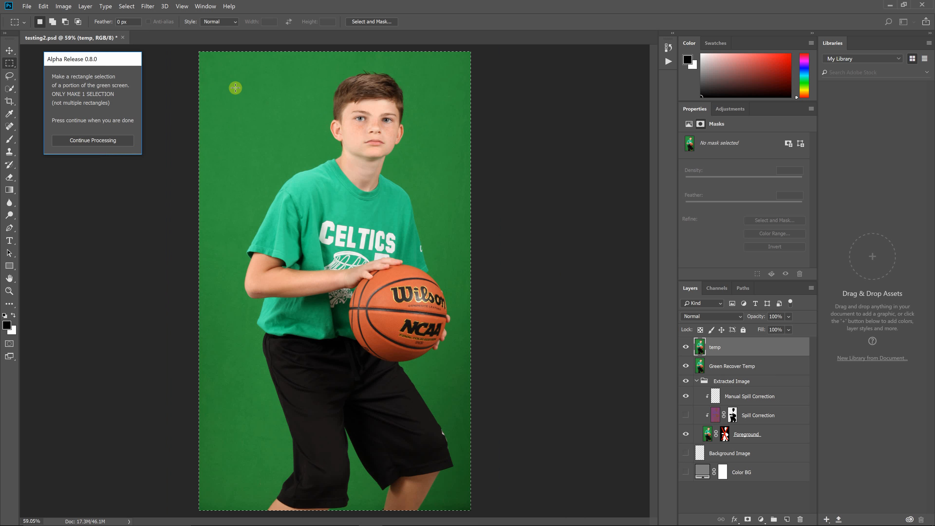
- Make one rectangular selection of plain green backdrop beside the boy's head as the green-screen sample and continue processing
left_click_drag(235, 88, 309, 158)
left_click_drag(243, 91, 314, 159)
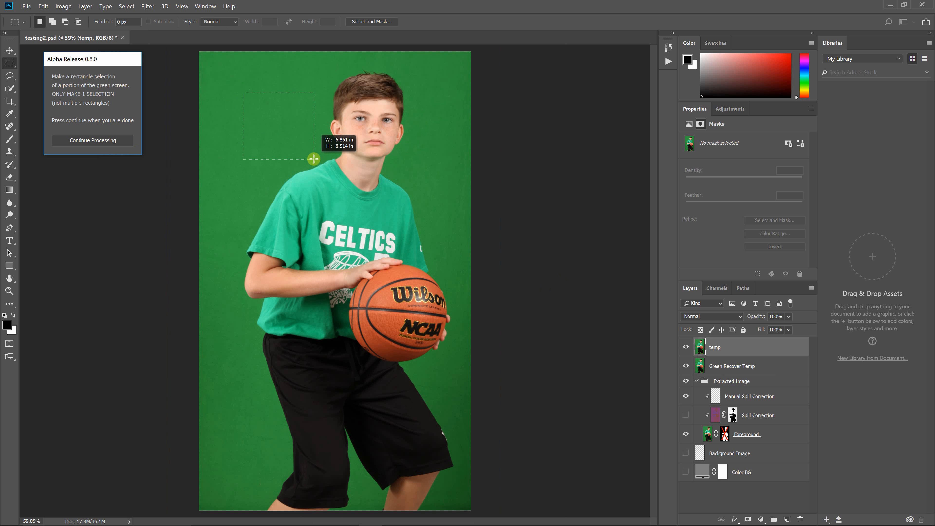
left_click_drag(313, 159, 314, 158)
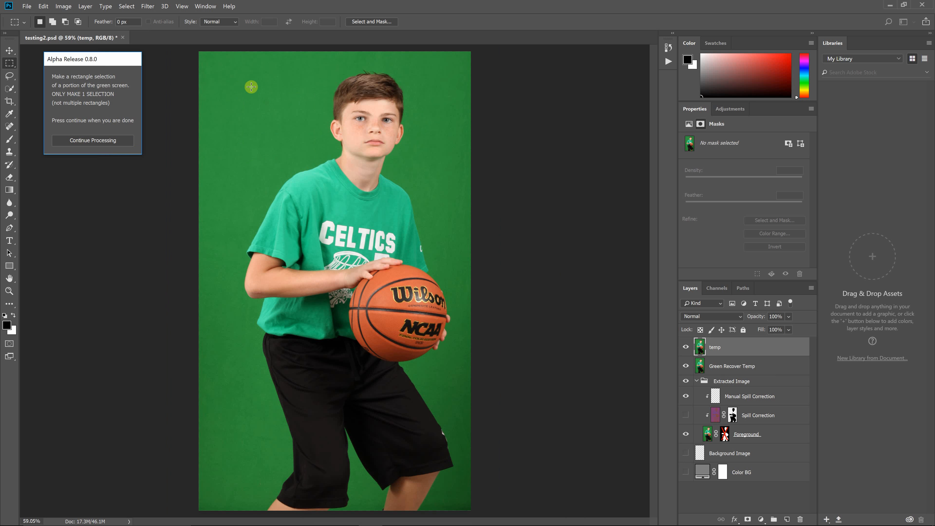
left_click_drag(250, 85, 286, 130)
left_click_drag(247, 88, 313, 159)
left_click_drag(242, 88, 307, 147)
mouse_move(264, 124)
left_mouse_down()
mouse_move(116, 220)
mouse_move(49, 247)
left_mouse_up()
left_click_drag(257, 95, 302, 150)
left_click(130, 141)
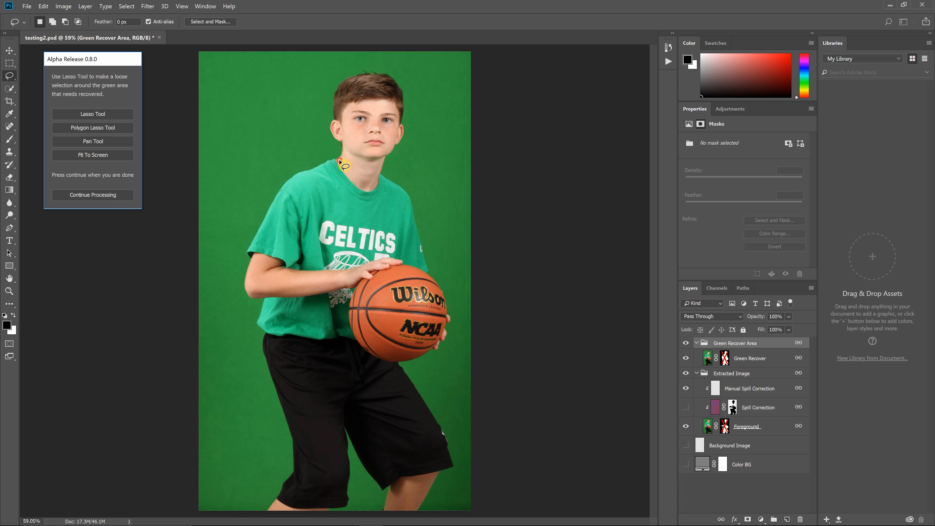
- Run the recovery on a loose lasso selection around the green shirt, and collapse the Green Recover Area group
mouse_move(340, 160)
left_mouse_down()
mouse_move(236, 219)
mouse_move(230, 311)
mouse_move(246, 329)
mouse_move(348, 350)
mouse_move(395, 291)
mouse_move(435, 275)
mouse_move(442, 234)
mouse_move(431, 182)
mouse_move(370, 171)
left_mouse_up()
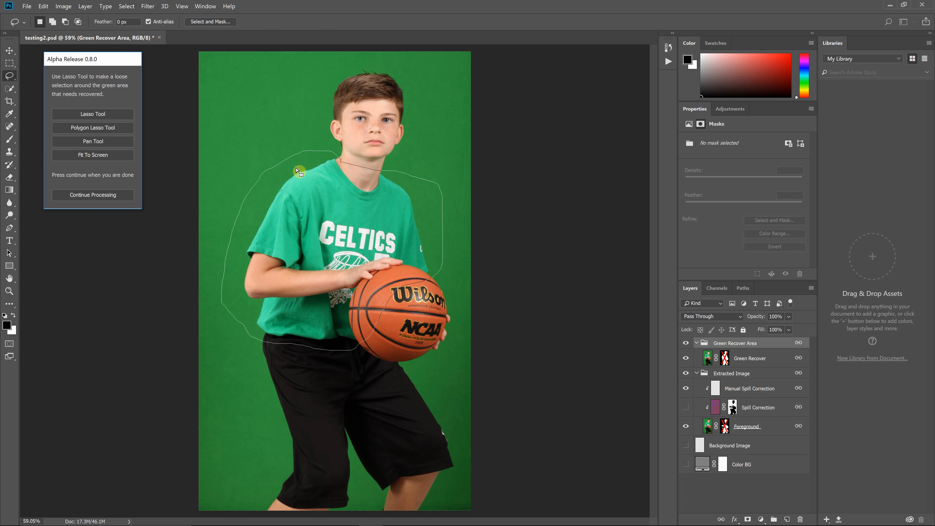
left_click(92, 197)
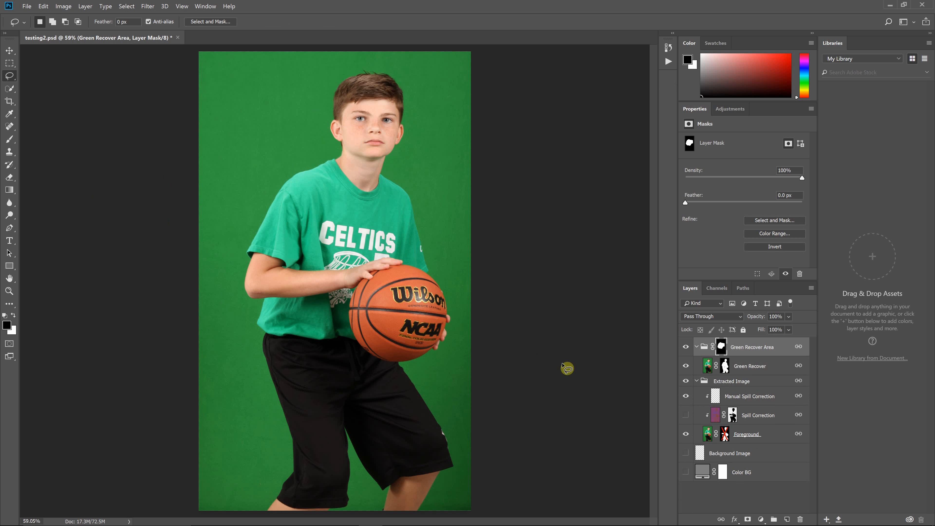
left_click(696, 346)
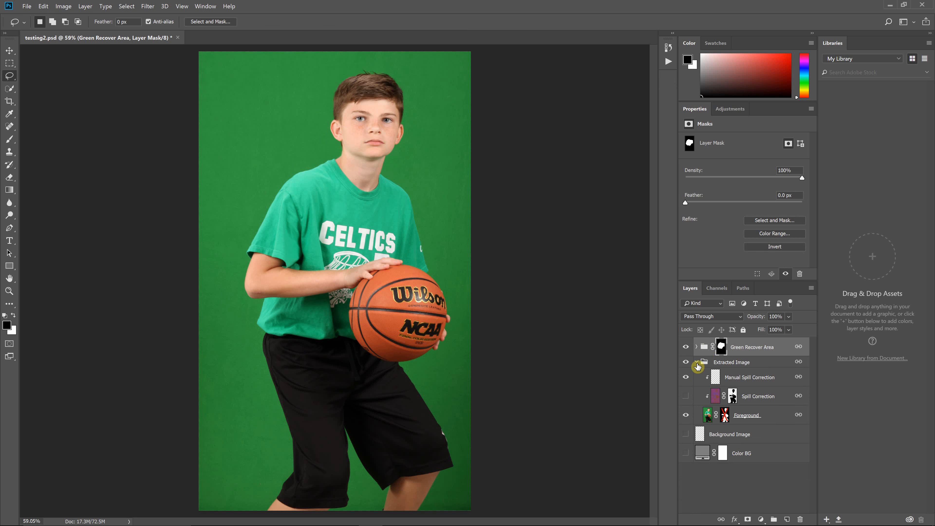
- Show the Spill Correction layer and enable the Foreground layer's mask
left_click(685, 396)
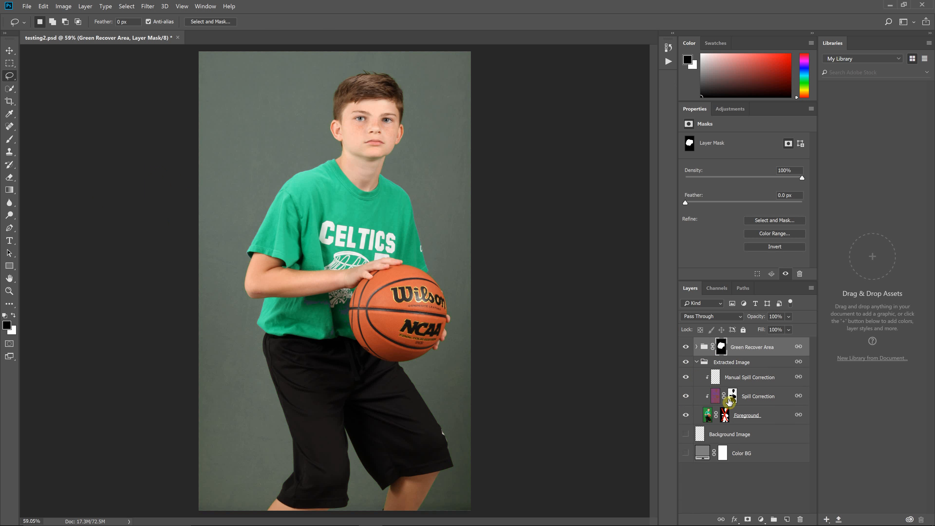
right_click(725, 422)
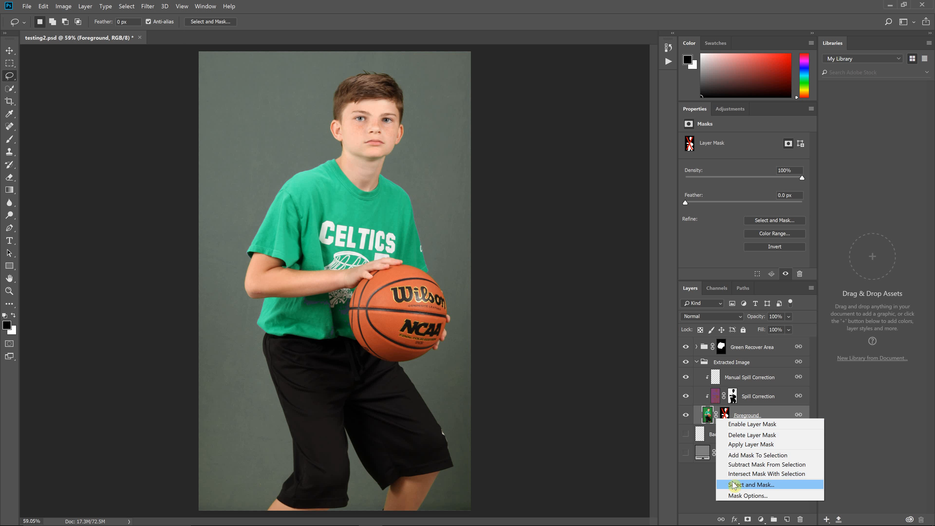
left_click(738, 425)
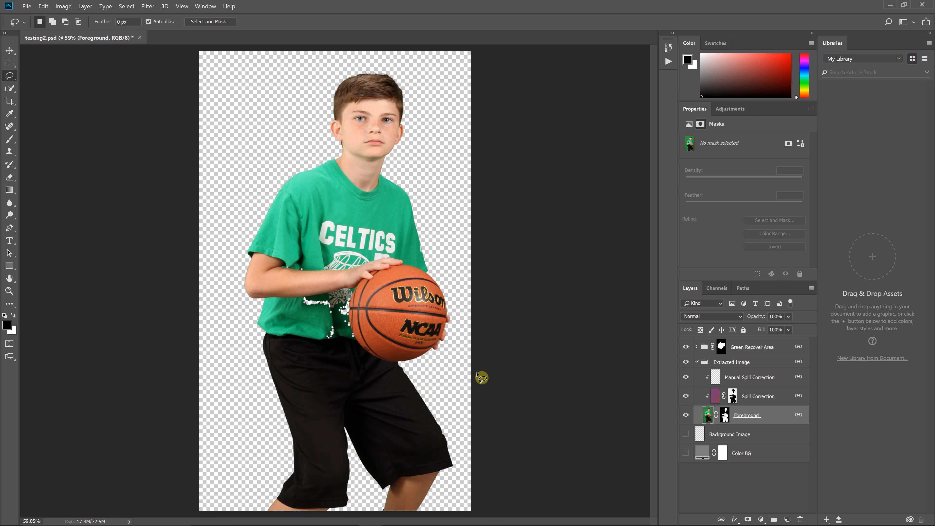
- Switch to the Brush with white as the foreground colour, and select the Green Recover Area group's mask
key("ctrl+plus")
key("ctrl+plus")
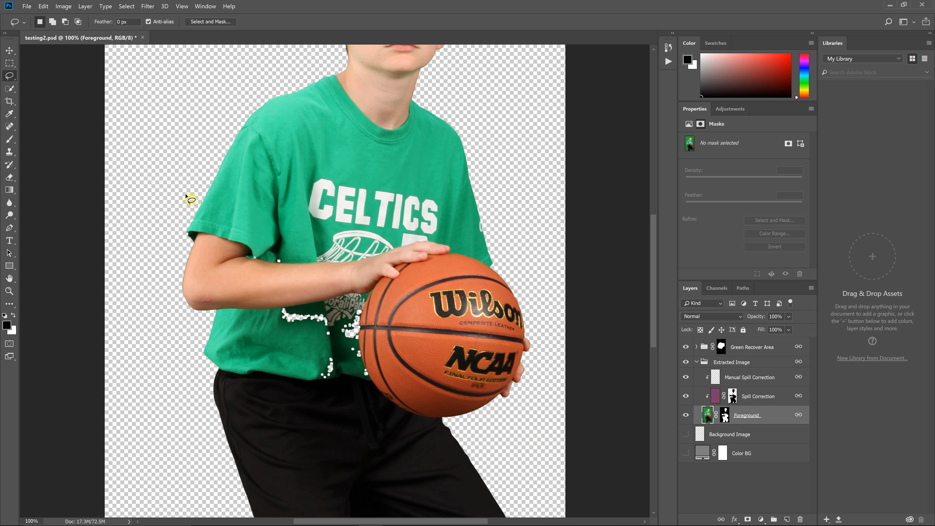
left_click(10, 140)
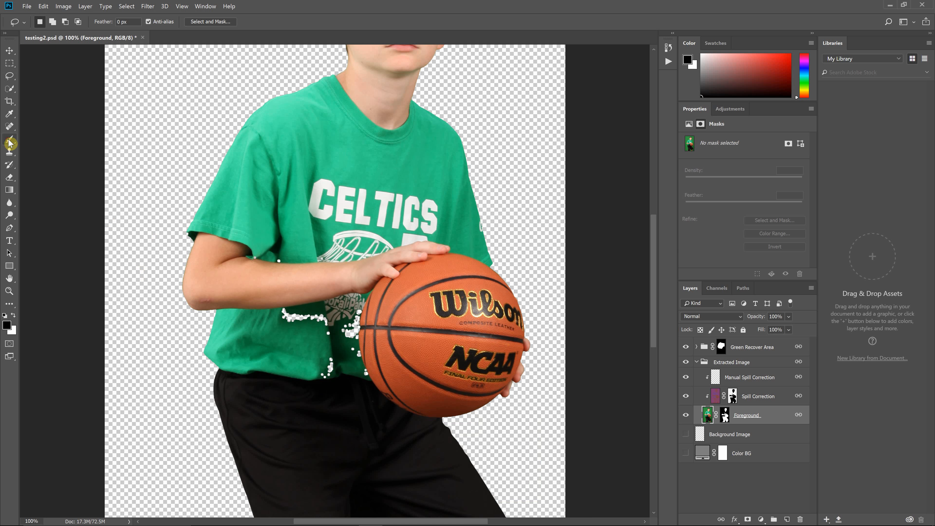
left_click(14, 314)
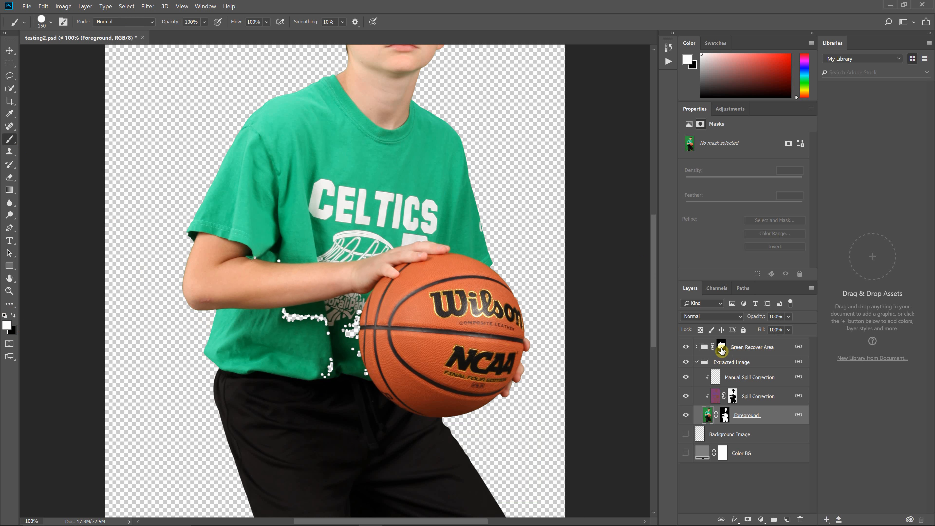
left_click(723, 349)
left_click(724, 352)
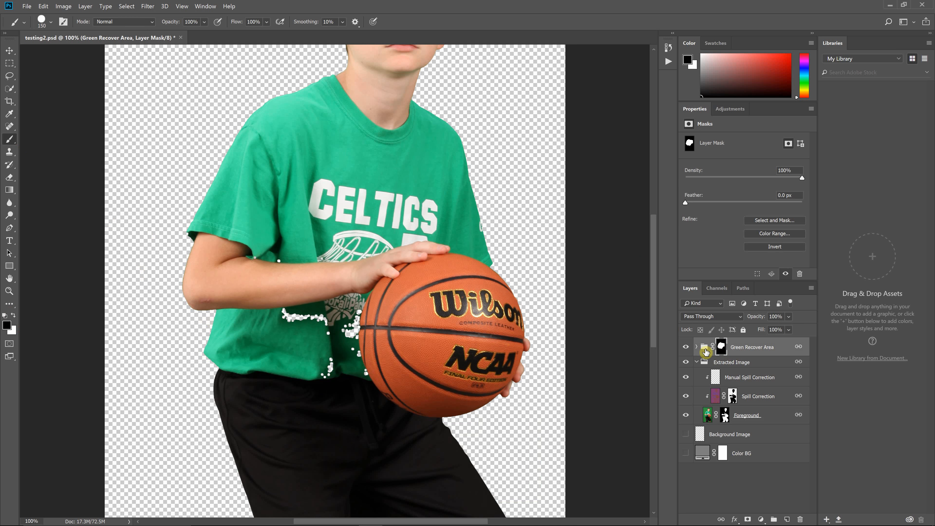
- Expand the Green Recover Area group and view its mask and the Green Recover layer's mask on their own
left_click(696, 347)
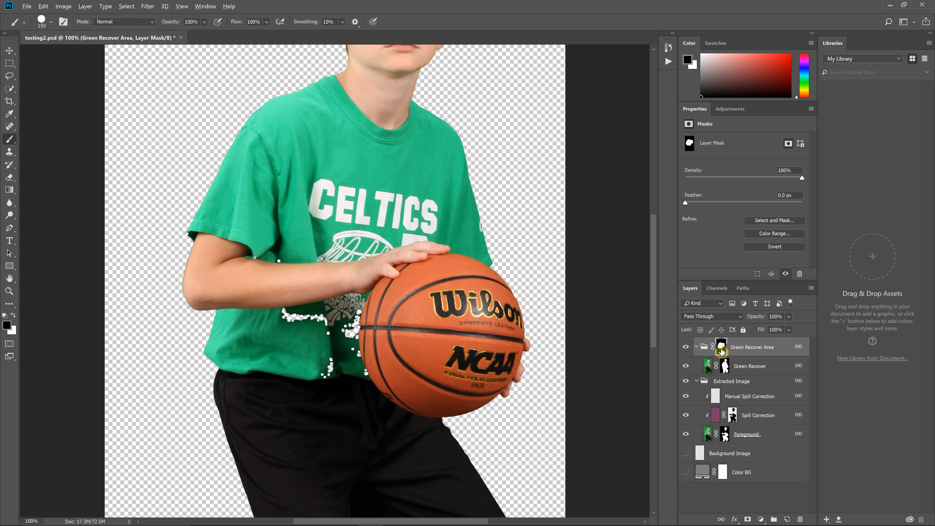
left_click(721, 349, "alt")
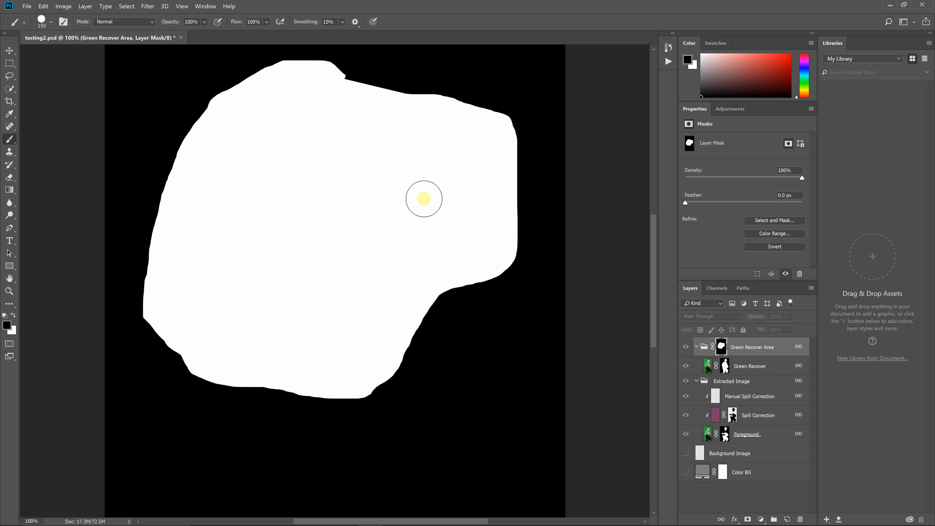
left_click(724, 368)
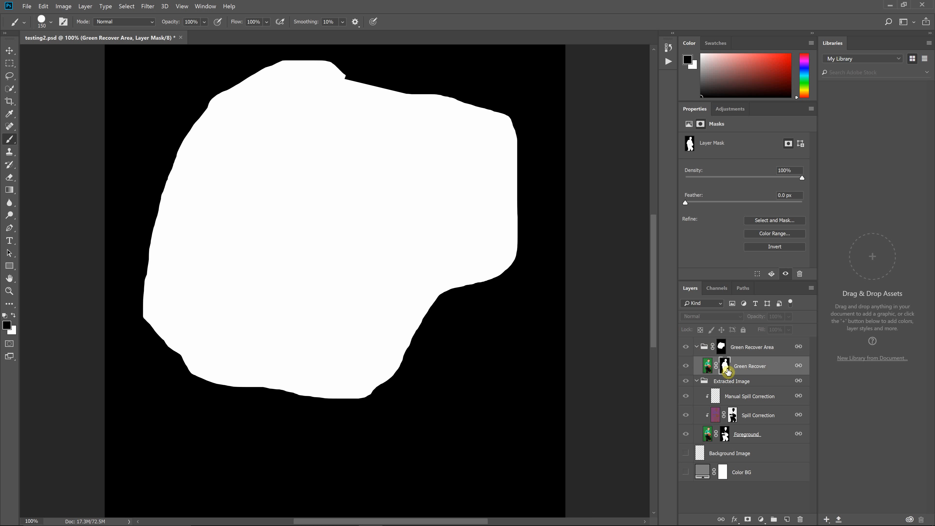
left_click(726, 370, "alt")
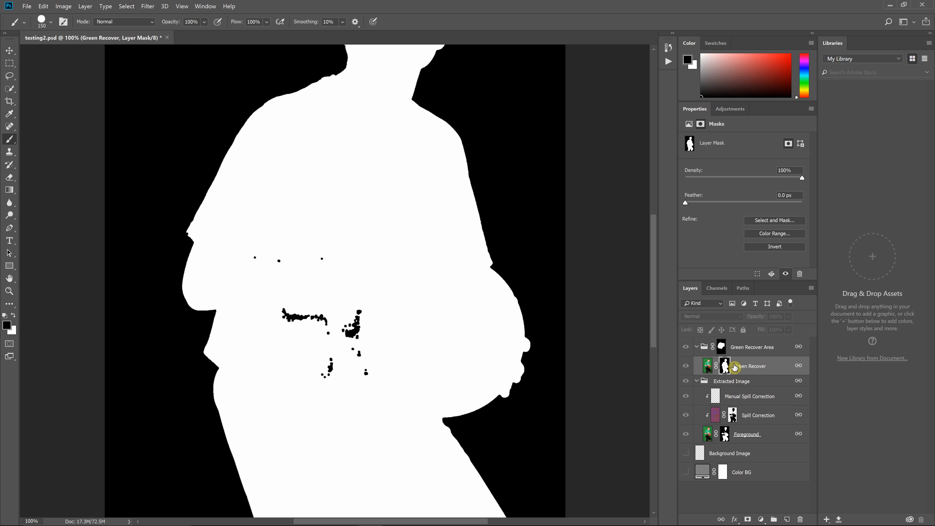
- Paint black over the upper row of specks in the Green Recover mask, and cover that stroke with white
left_click_drag(254, 260, 315, 261)
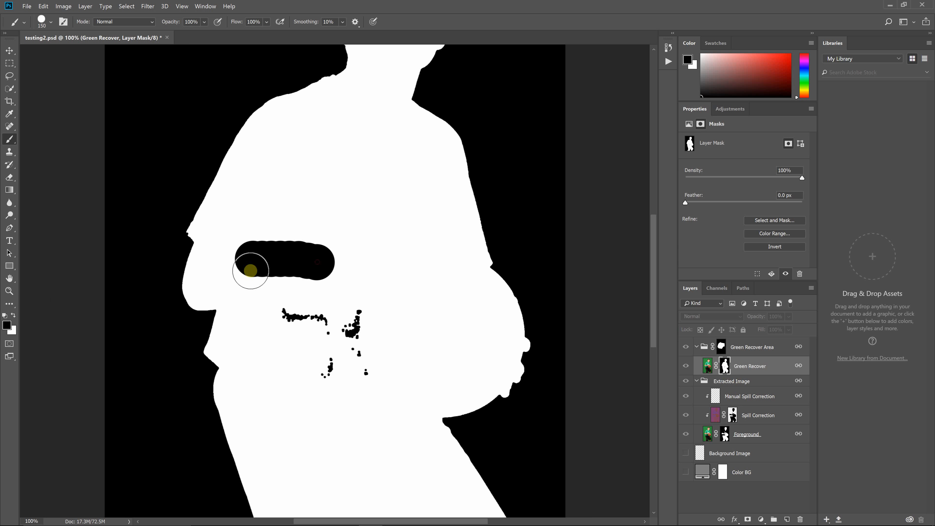
left_click(13, 315)
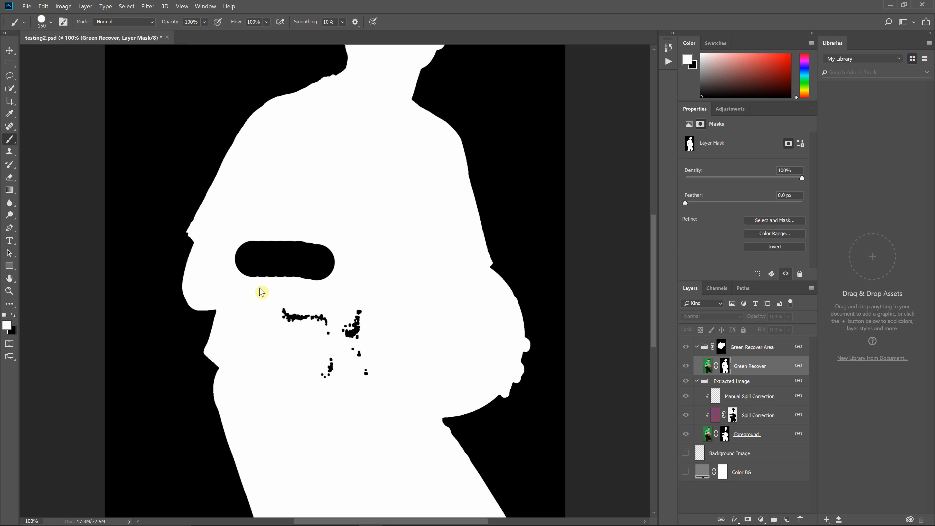
mouse_move(240, 258)
left_mouse_down()
mouse_move(275, 245)
mouse_move(305, 243)
left_mouse_up()
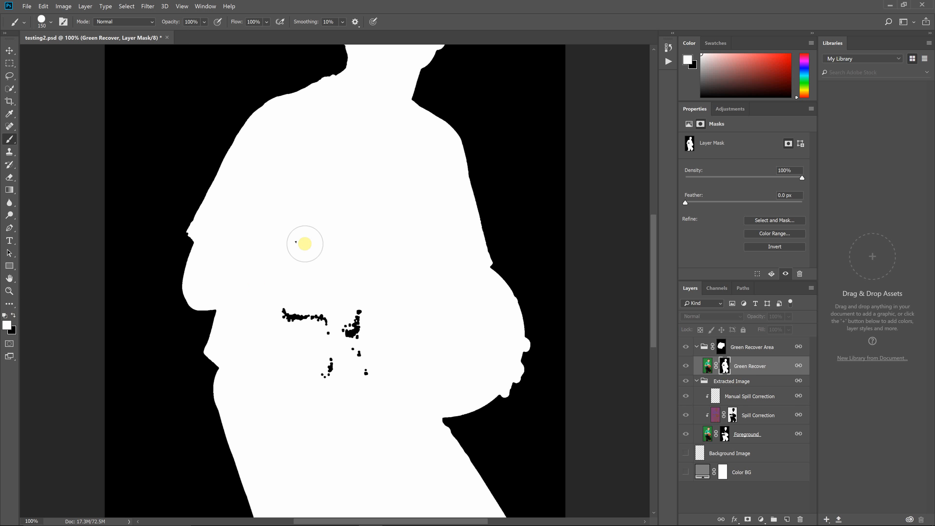
- Compare the Green Recover layer's mask shown alone with the composite image, ending on the composite
left_click(706, 366)
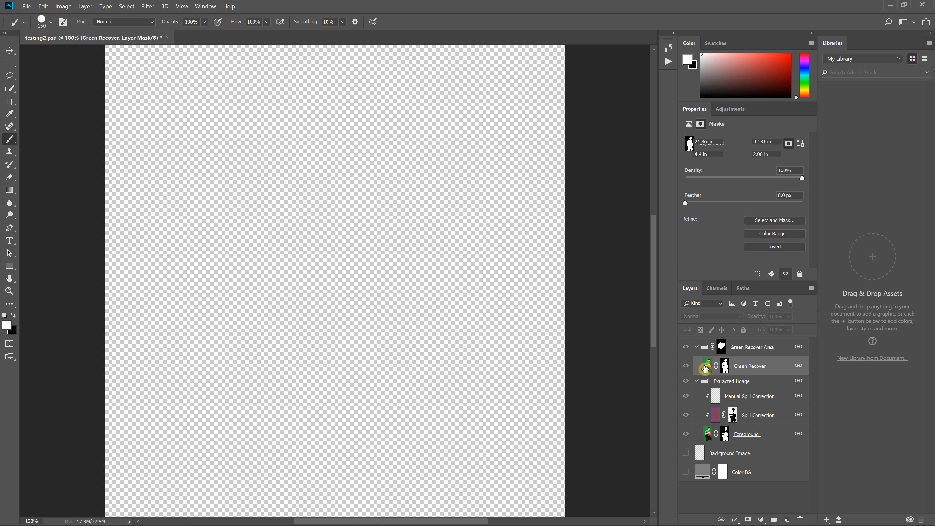
left_click(706, 366)
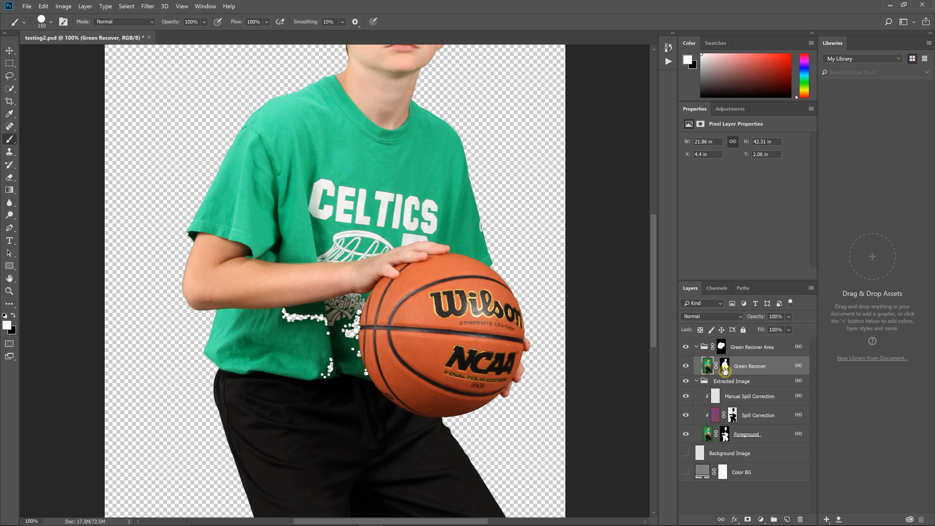
left_click(725, 369)
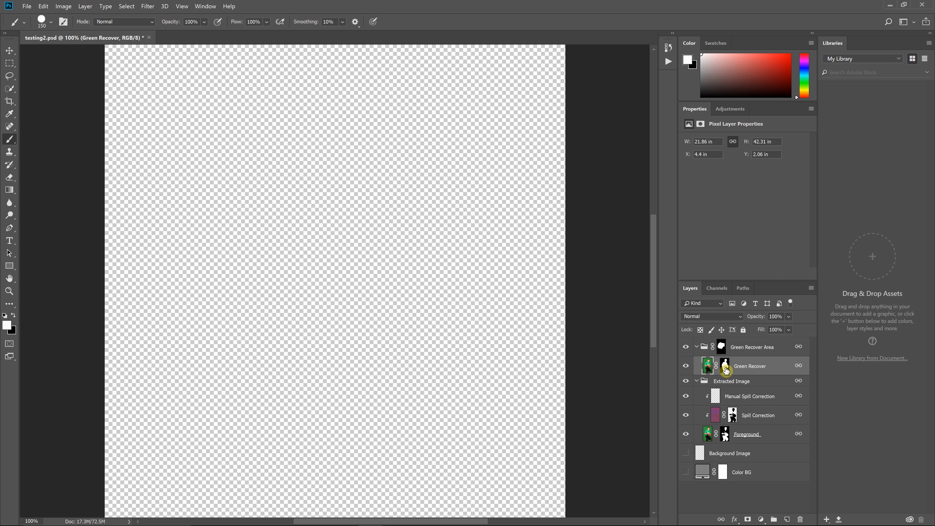
left_click(725, 370, "alt")
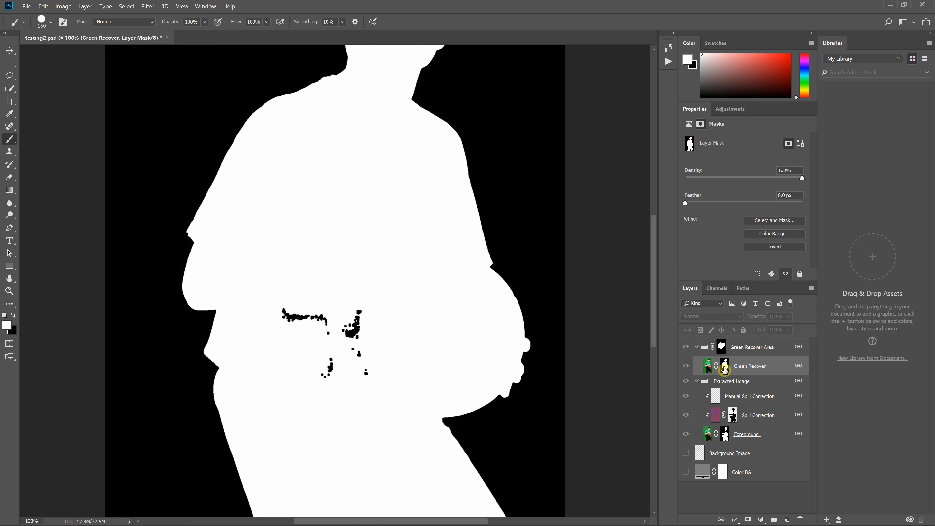
left_click(708, 368)
left_click(708, 371)
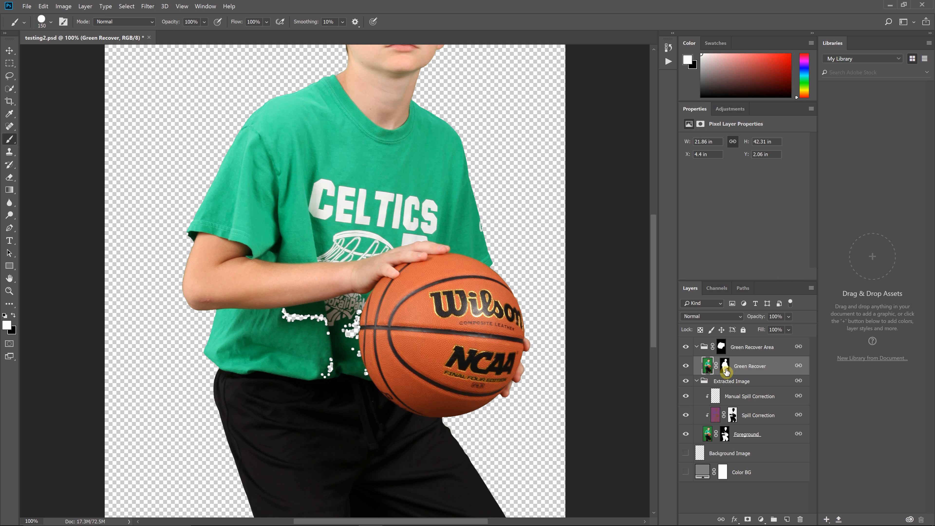
- Paint white on the Green Recover mask over the gaps in the lower shirt, below the forearm and beside the ball
left_click(725, 368)
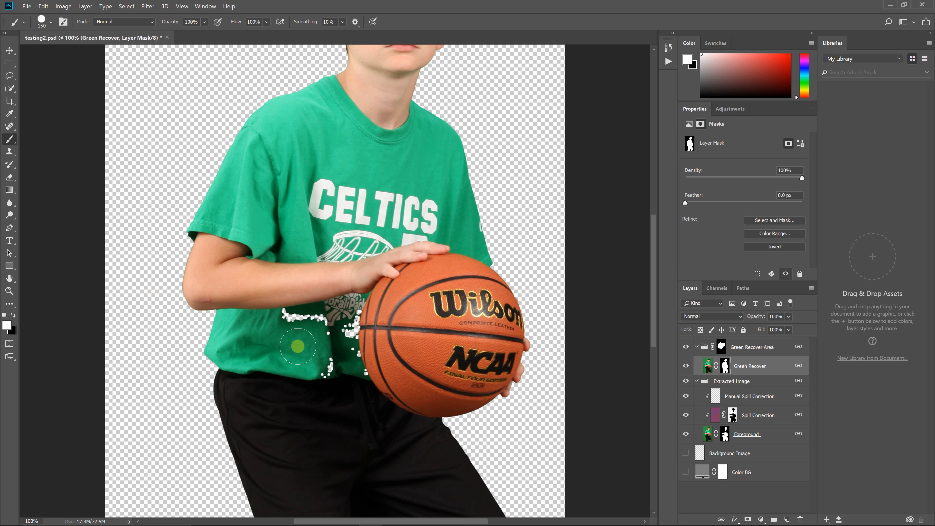
left_click_drag(287, 315, 364, 327)
mouse_move(374, 390)
left_mouse_down()
mouse_move(312, 374)
mouse_move(376, 377)
mouse_move(354, 373)
mouse_move(359, 314)
mouse_move(381, 310)
left_mouse_up()
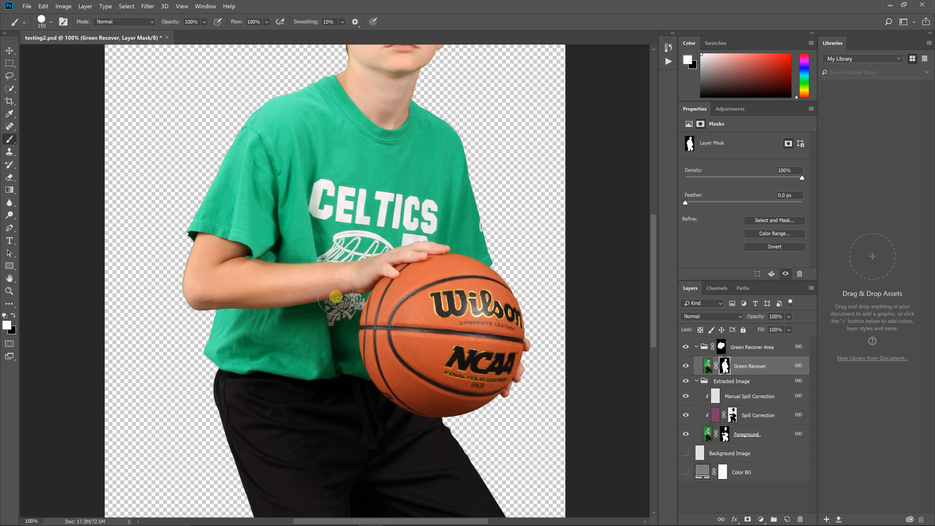
- Inspect the recovered shirt's edges up to the head, and reduce the brush size to 30
scroll(340, 307, "down", 3)
scroll(348, 307, "up", 1)
scroll(348, 308, "up", 1)
key("bracketleft")
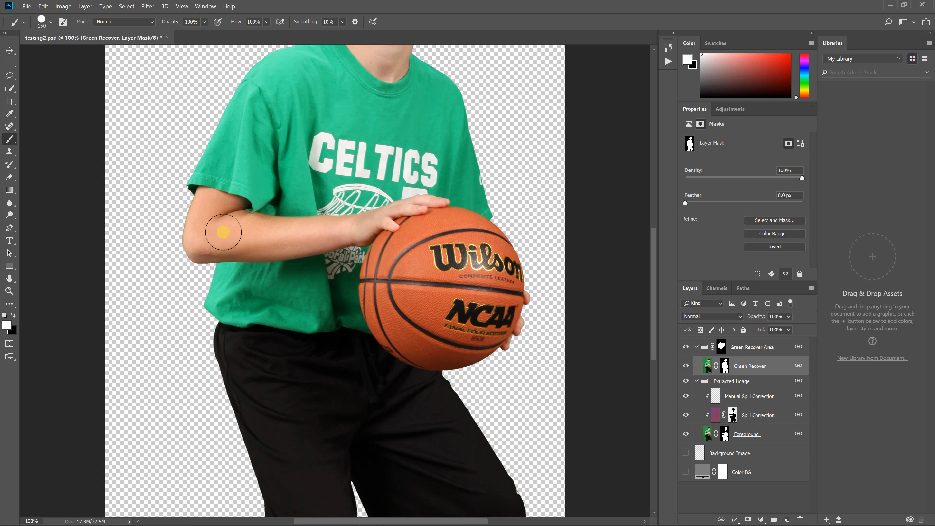
key("bracketleft")
key("bracketleft")
key("bracketleft")
key("bracketleft")
scroll(367, 266, "up", 2)
scroll(368, 266, "up", 2)
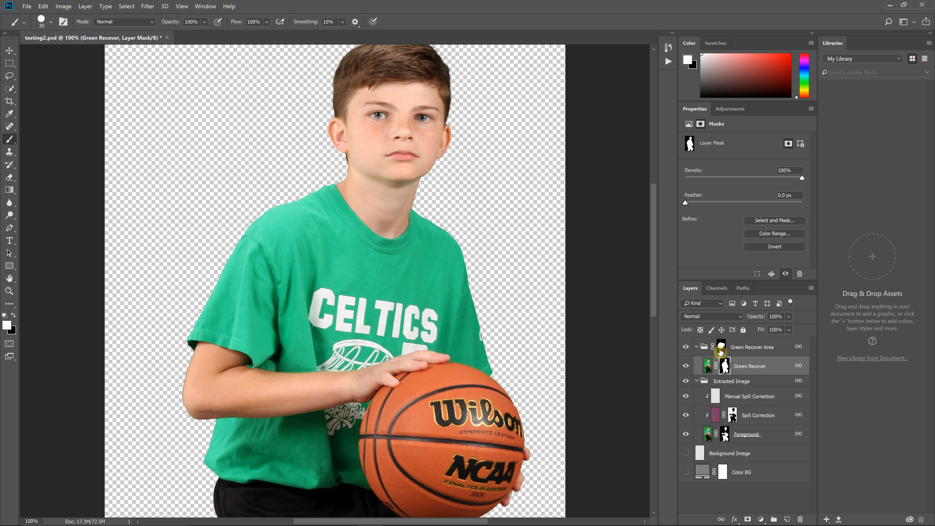
- Select the Green Recover Area group's mask, and revert the document to the Remove Green Screen history state
left_click(721, 347)
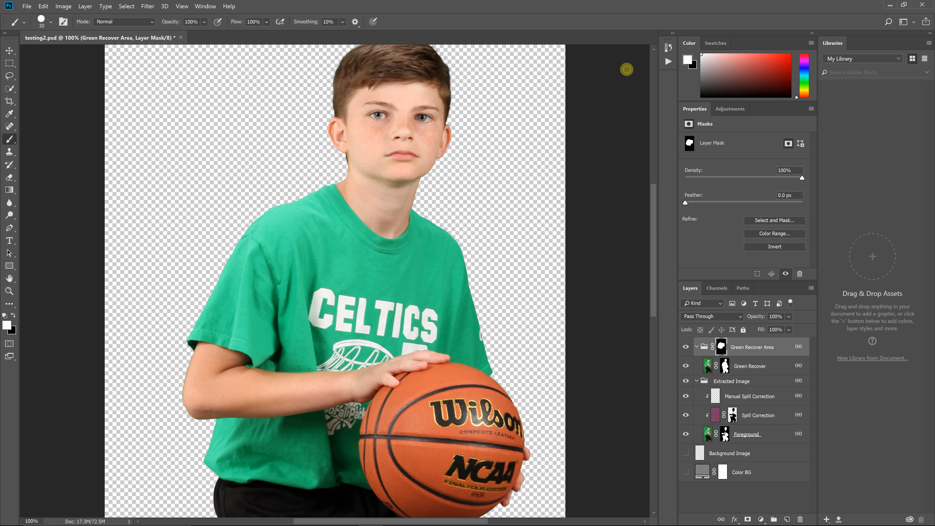
left_click(668, 48)
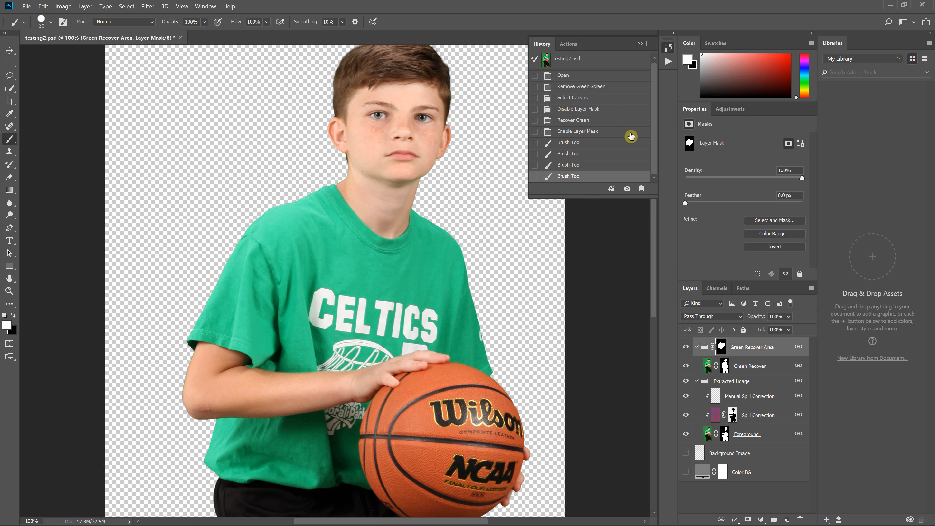
left_click(600, 91)
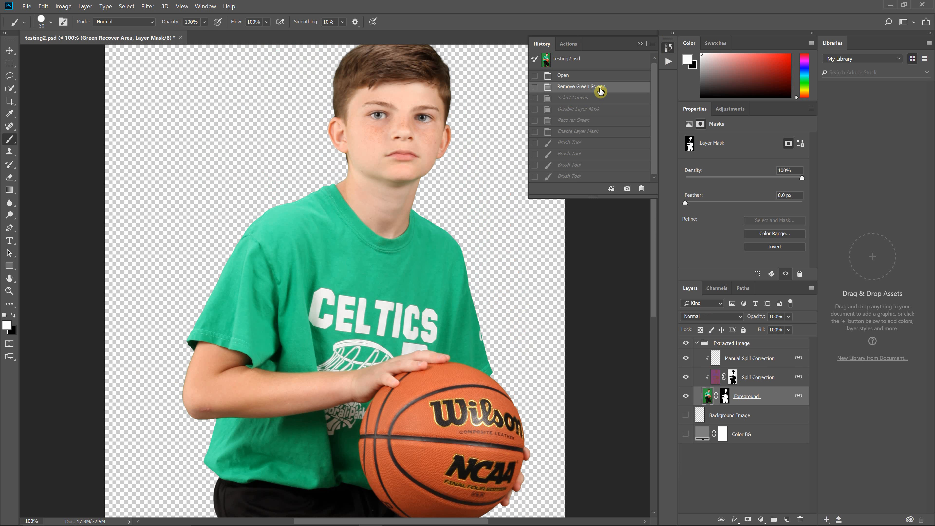
- Start Green Recovery with the Hue Threshold set to 5, keeping the Color Intensity Threshold at 50 and the edge settings at their defaults
left_click(640, 43)
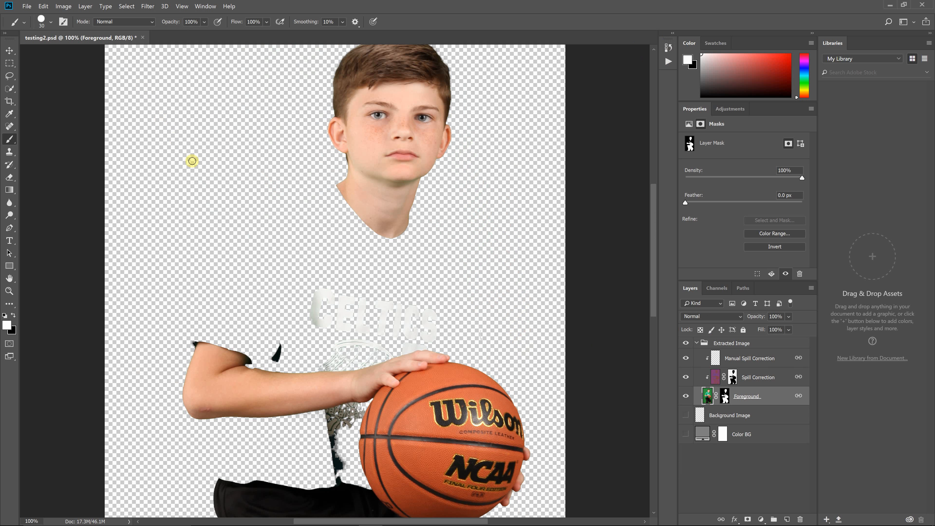
key("F2")
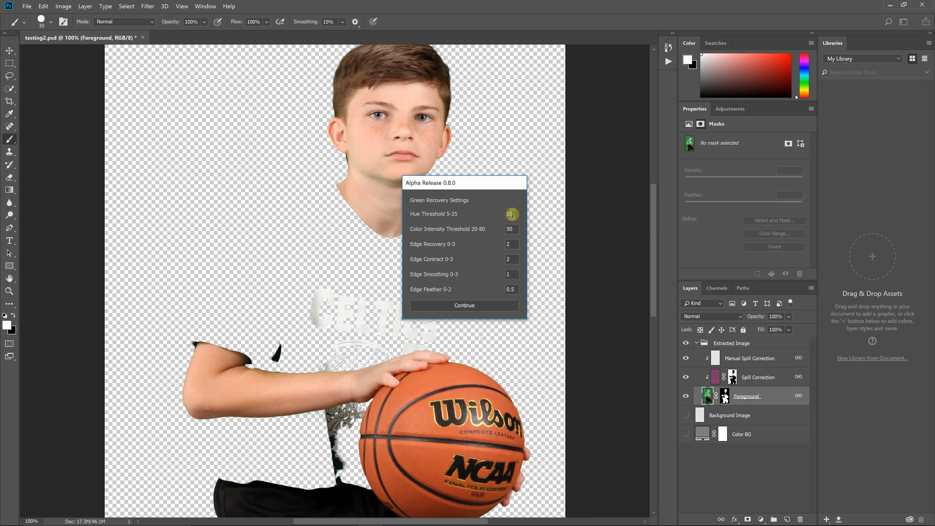
double_click(512, 214)
left_click_drag(490, 188, 562, 178)
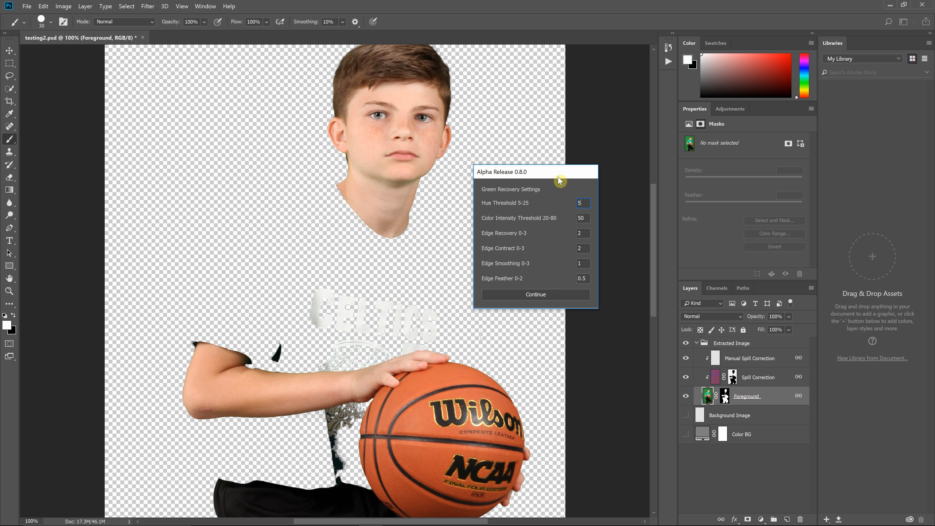
left_click(533, 296)
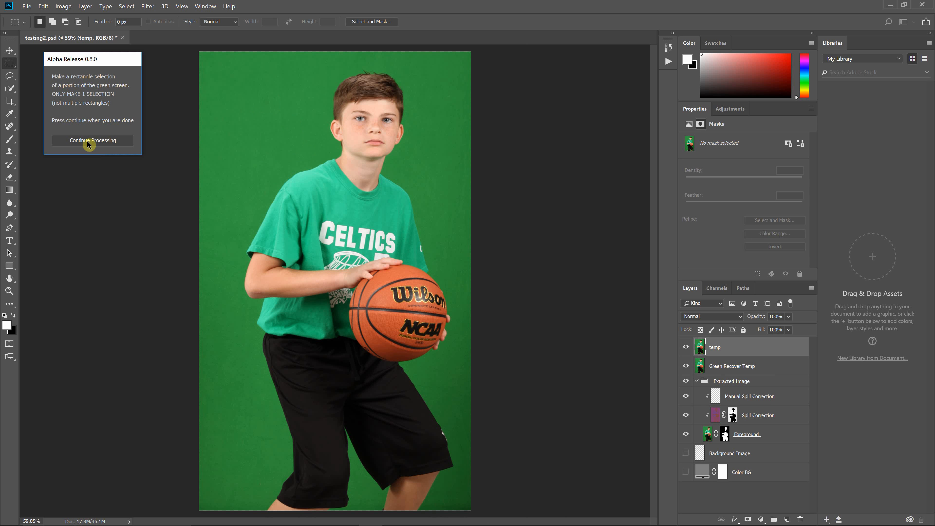
- Sample a rectangular portion of the green screen, and outline the shirt as the area to recover
left_click(92, 140)
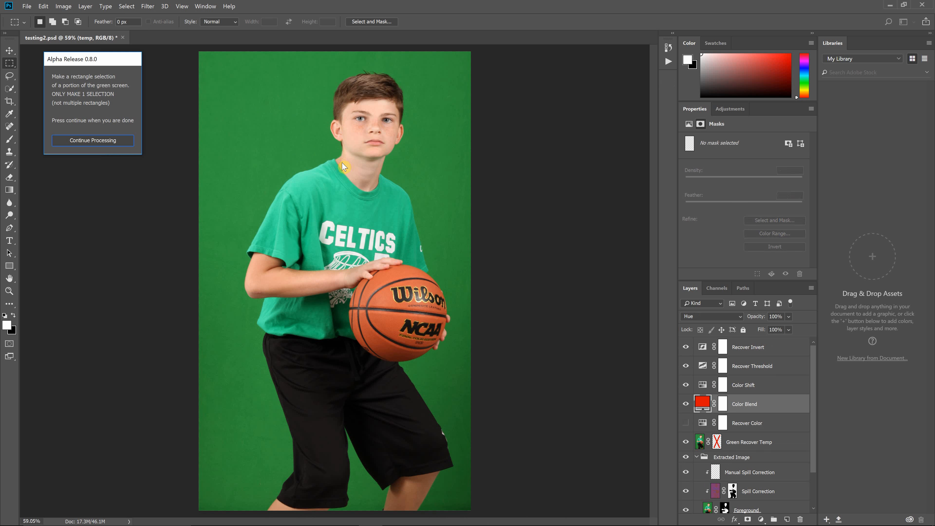
mouse_move(340, 160)
left_mouse_down()
mouse_move(311, 149)
mouse_move(268, 165)
mouse_move(231, 221)
mouse_move(247, 330)
mouse_move(278, 350)
mouse_move(366, 349)
mouse_move(383, 314)
mouse_move(432, 276)
mouse_move(441, 223)
mouse_move(416, 173)
mouse_move(370, 168)
left_mouse_up()
left_click(105, 198)
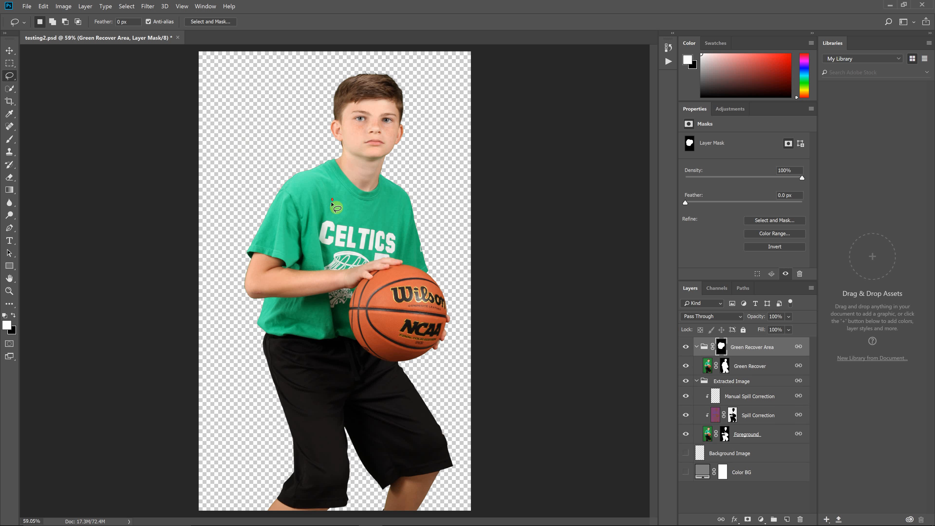
- View the Green Recover layer's mask alone, then return to the composite with the Manual Spill Correction layer selected
left_click(725, 368, "alt")
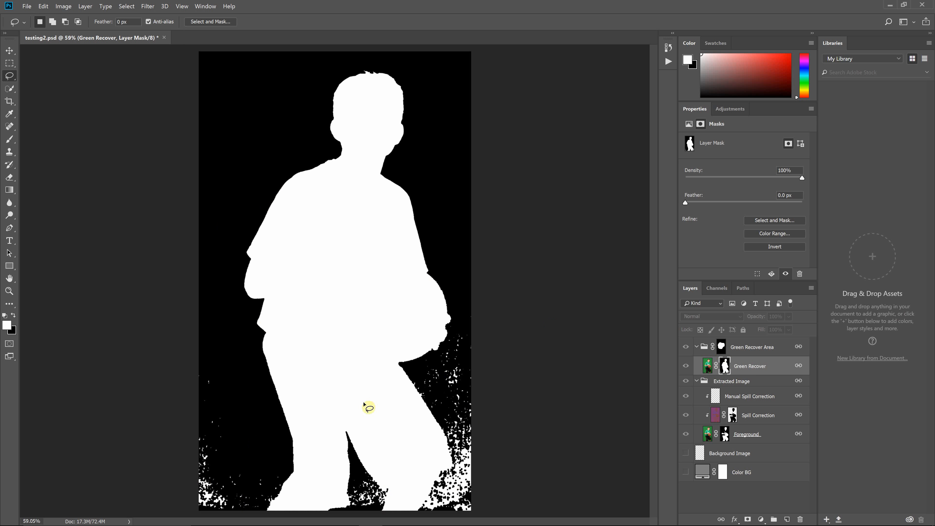
left_click(707, 347)
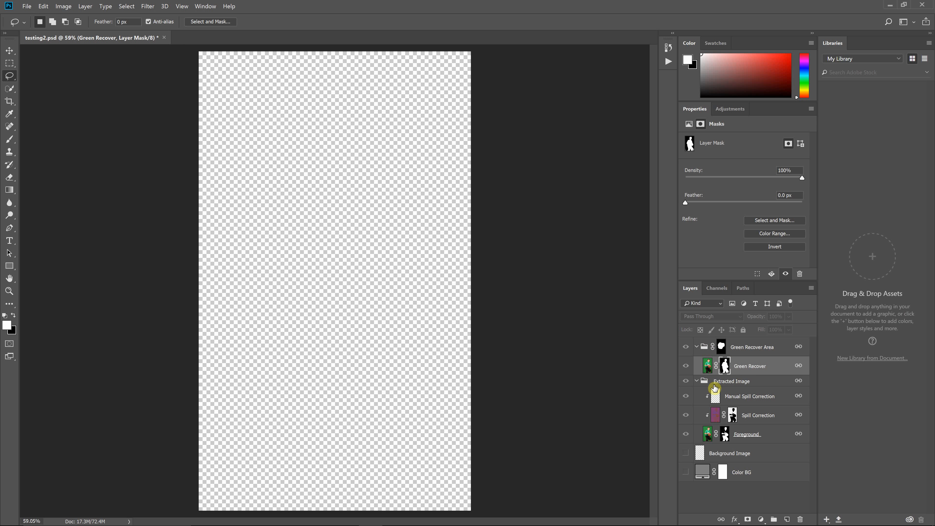
left_click(712, 395)
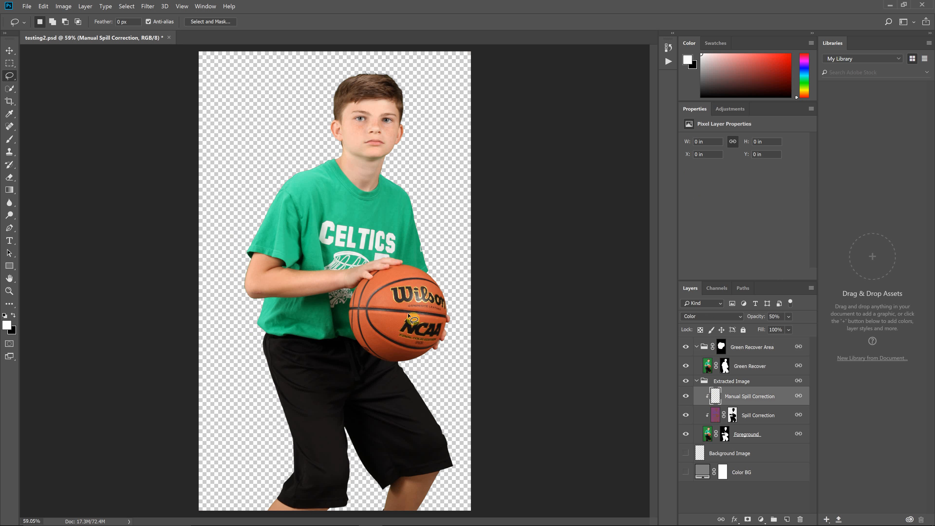
- Disable the Green Recover Area group's layer mask and examine the background remnants around the shorts and legs
right_click(721, 349)
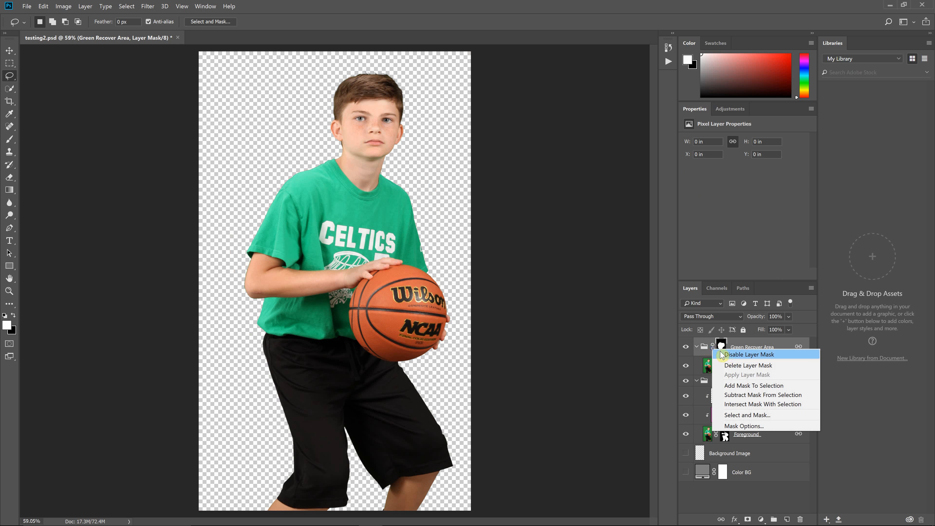
left_click(732, 356)
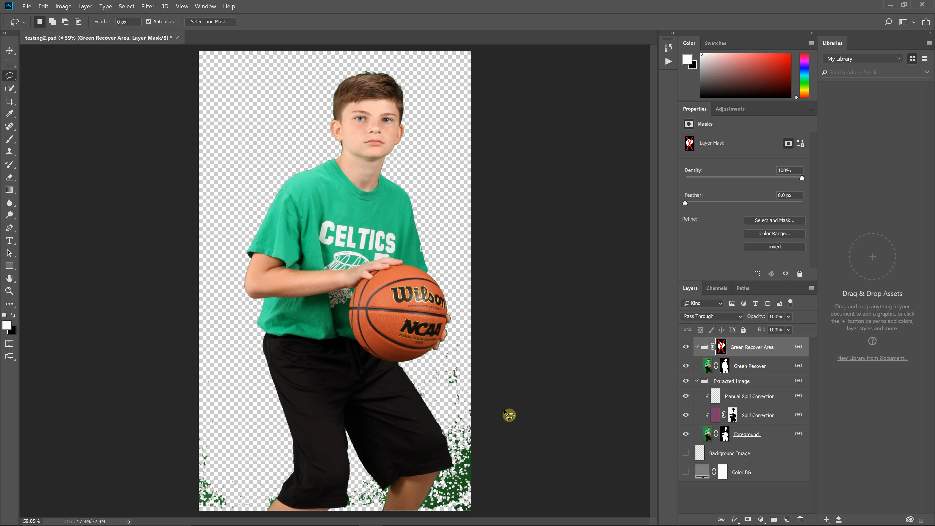
key("ctrl+plus")
scroll(469, 328, "down", 3)
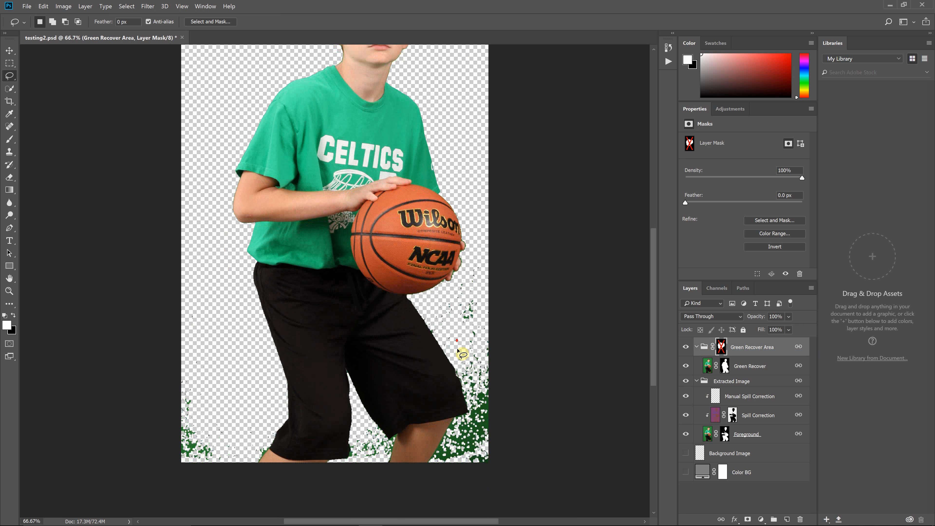
scroll(457, 350, "down", 1)
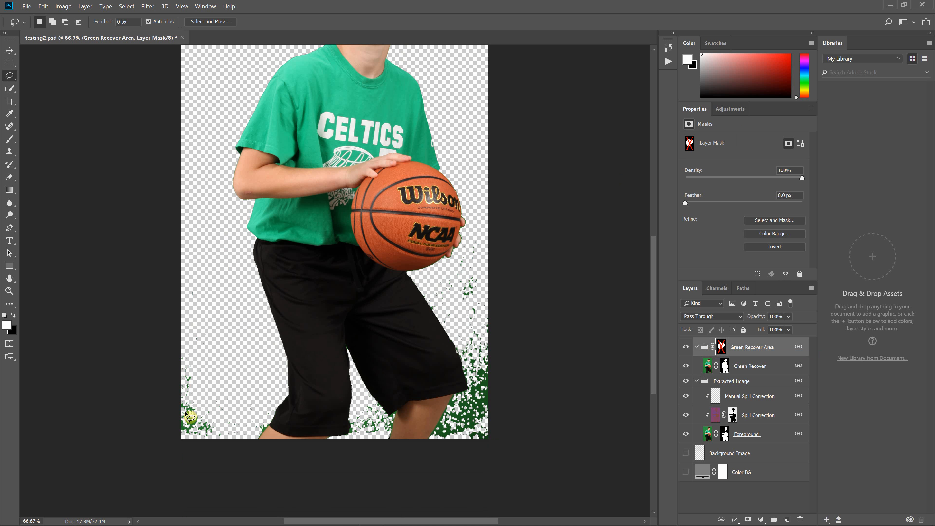
scroll(398, 351, "up", 2)
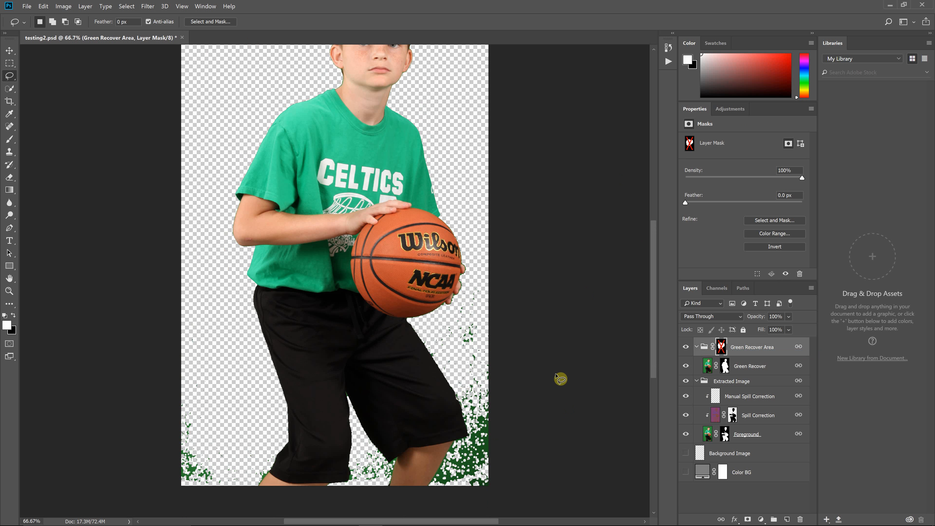
scroll(552, 411, "down", 2)
scroll(585, 341, "up", 1)
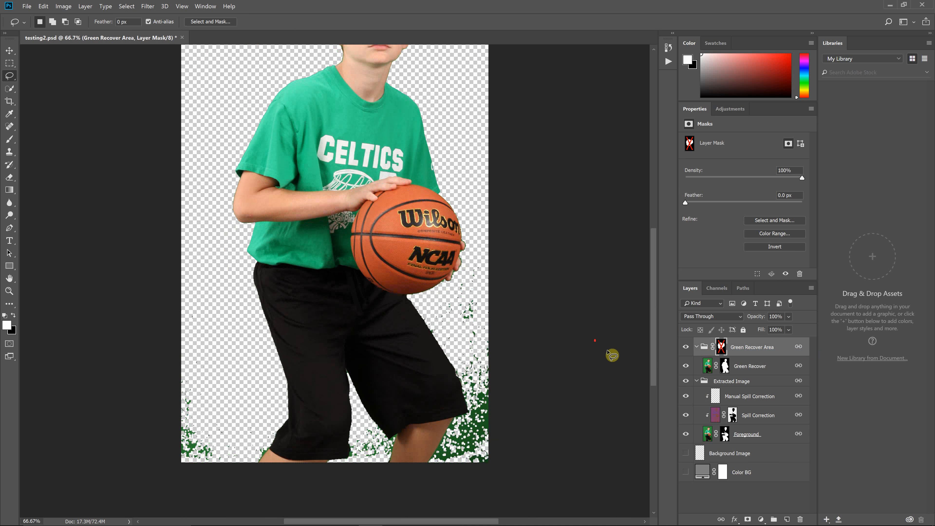
scroll(600, 341, "down", 1)
- Examine the basketball, fingers and shorts edges at 200% for green fringing and leftover background specks
key("ctrl+plus")
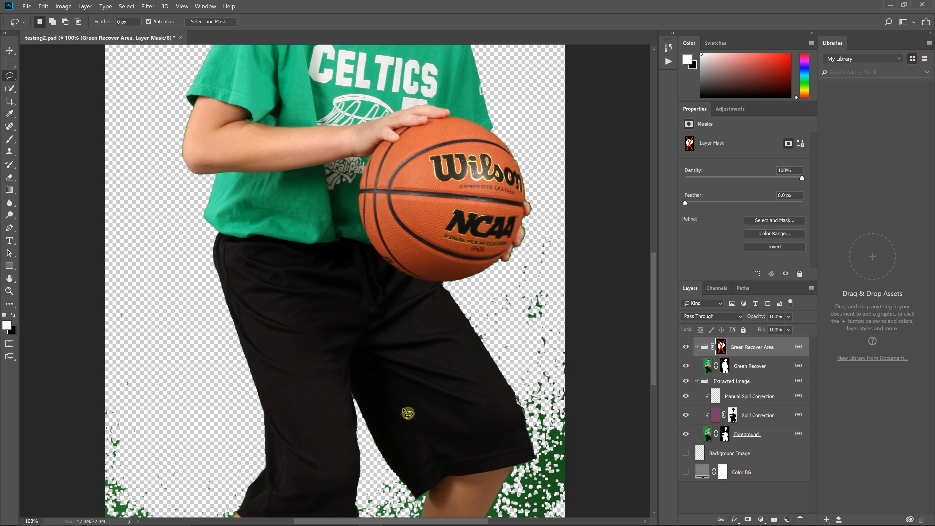
left_click_drag(358, 521, 386, 521)
scroll(504, 419, "up", 1)
scroll(505, 420, "down", 2)
key("ctrl+plus")
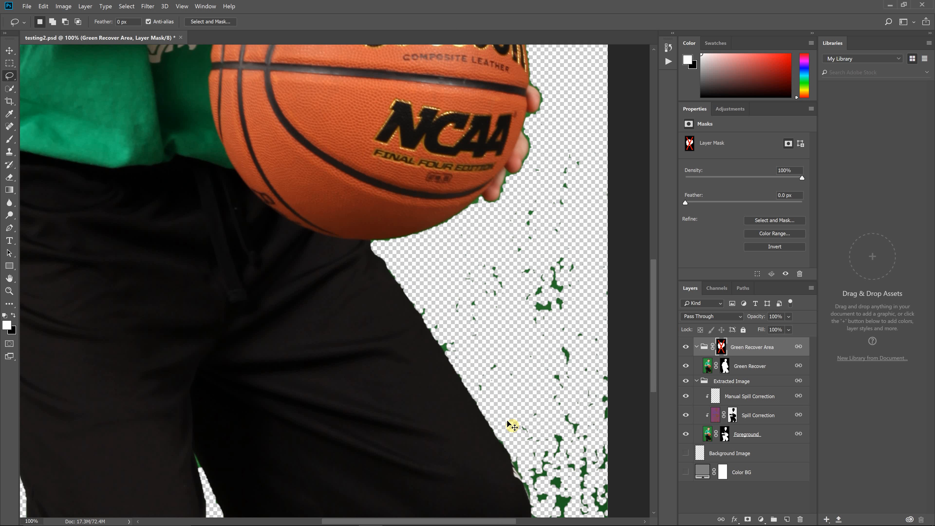
scroll(526, 394, "up", 1)
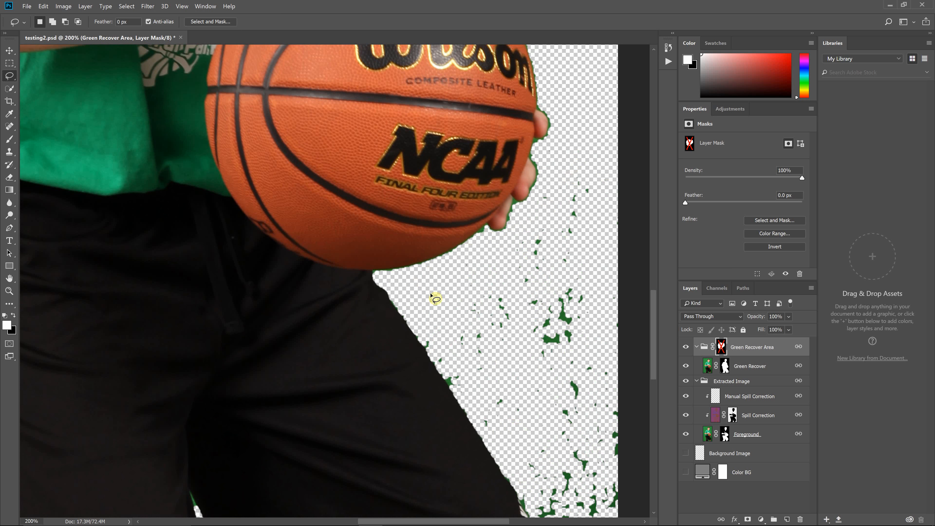
scroll(462, 310, "down", 5)
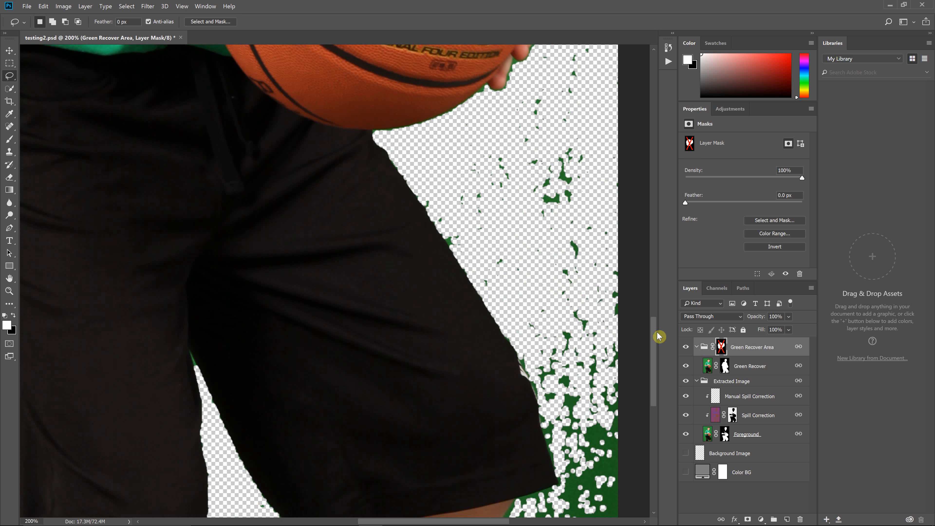
- Examine the edges of the hair, ears, neck and shirt for green fringing with the group mask disabled
left_click_drag(655, 331, 666, 171)
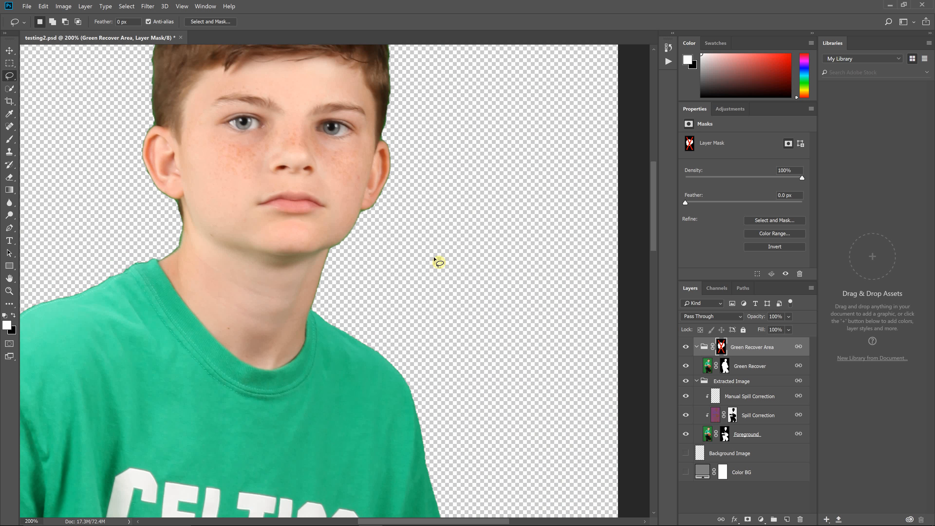
scroll(404, 192, "up", 5)
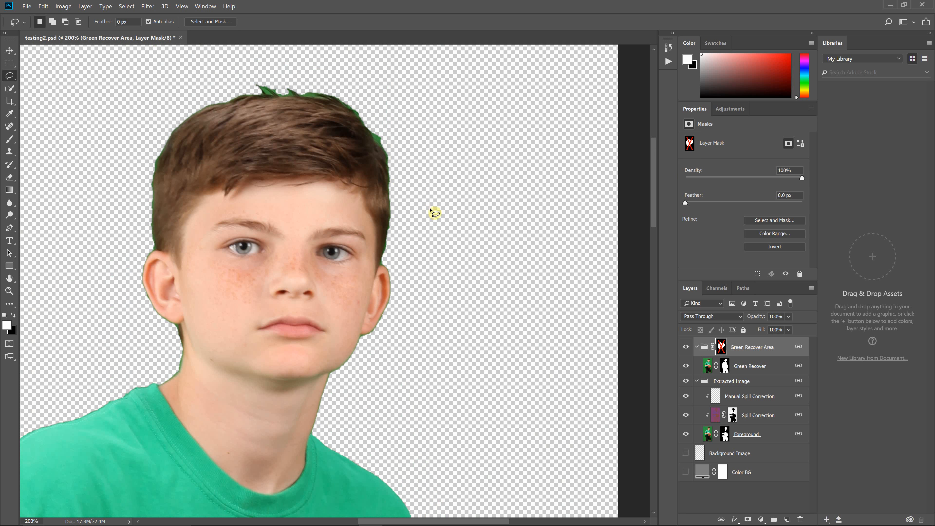
scroll(557, 267, "down", 1)
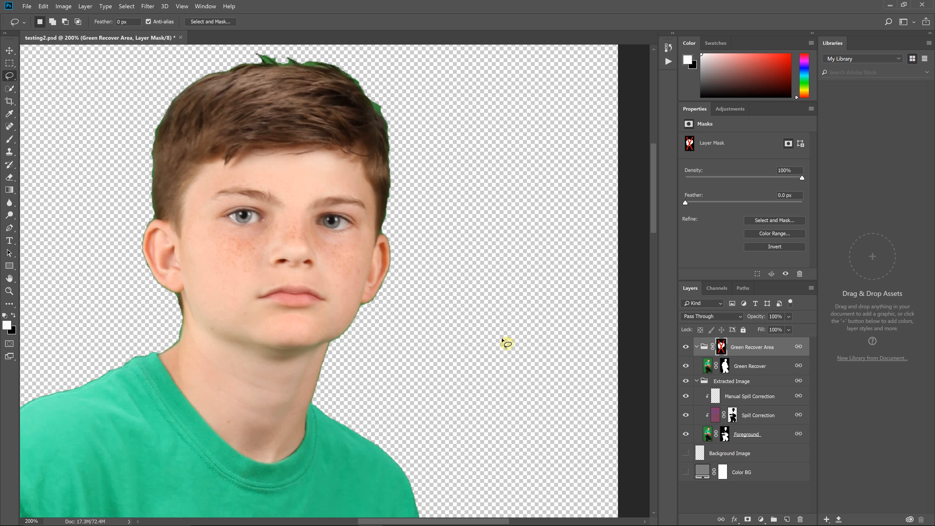
scroll(505, 343, "down", 1)
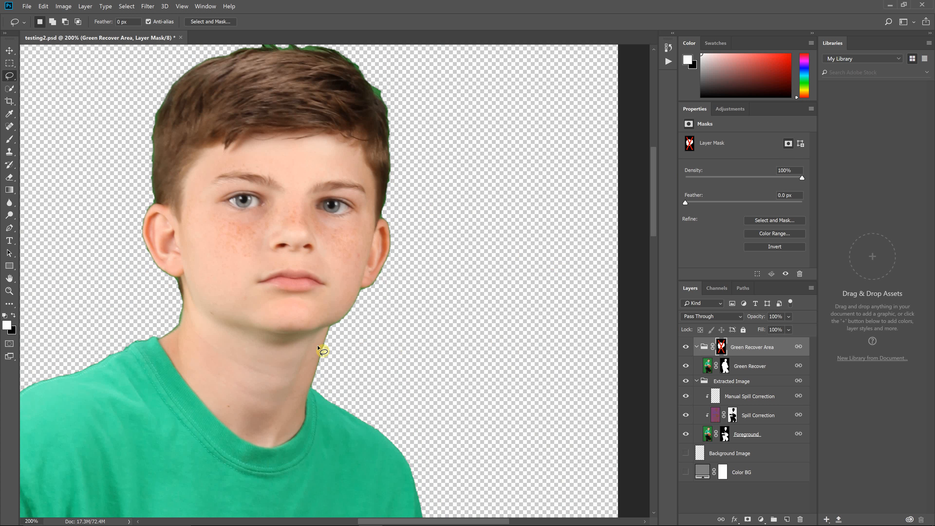
scroll(401, 175, "up", 2)
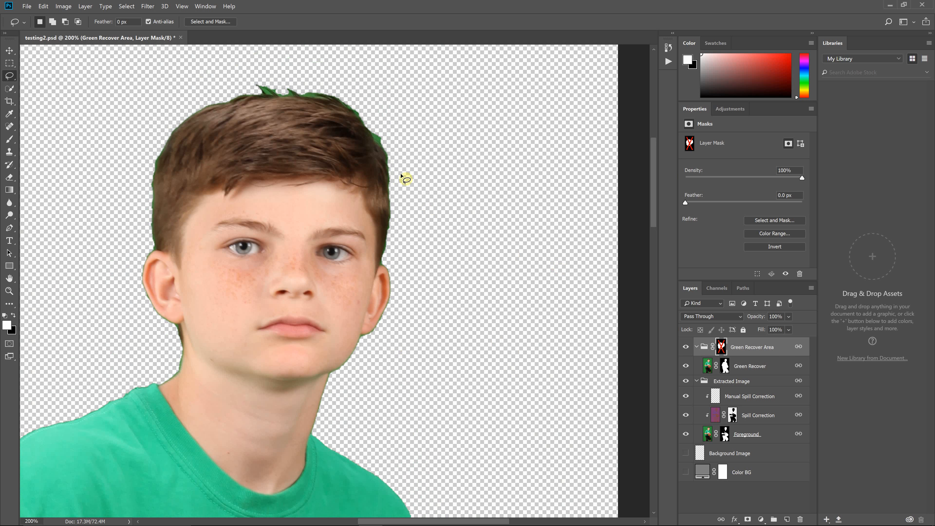
scroll(173, 206, "down", 1)
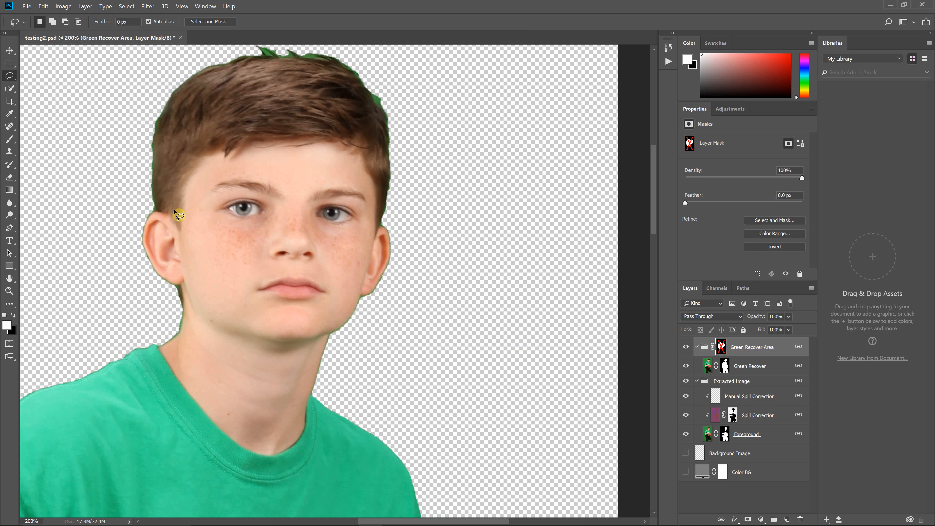
scroll(202, 177, "up", 1)
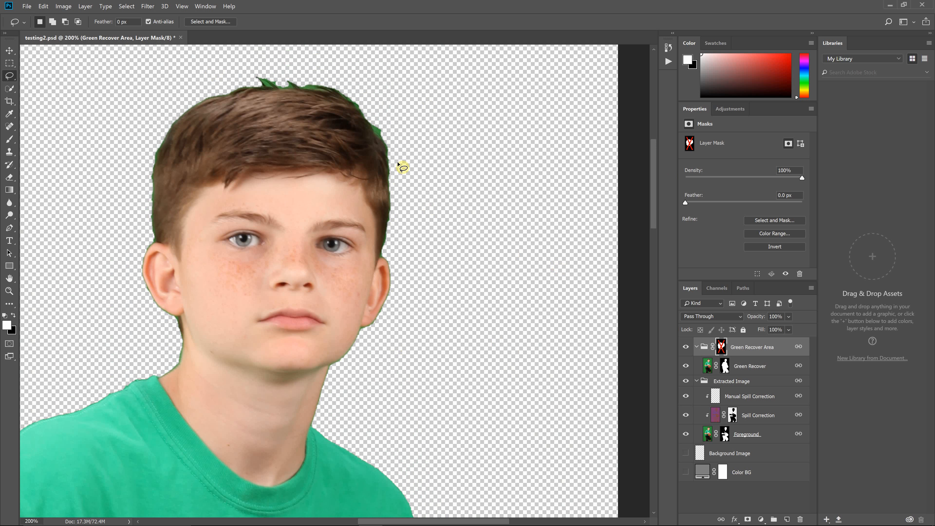
scroll(401, 167, "down", 1)
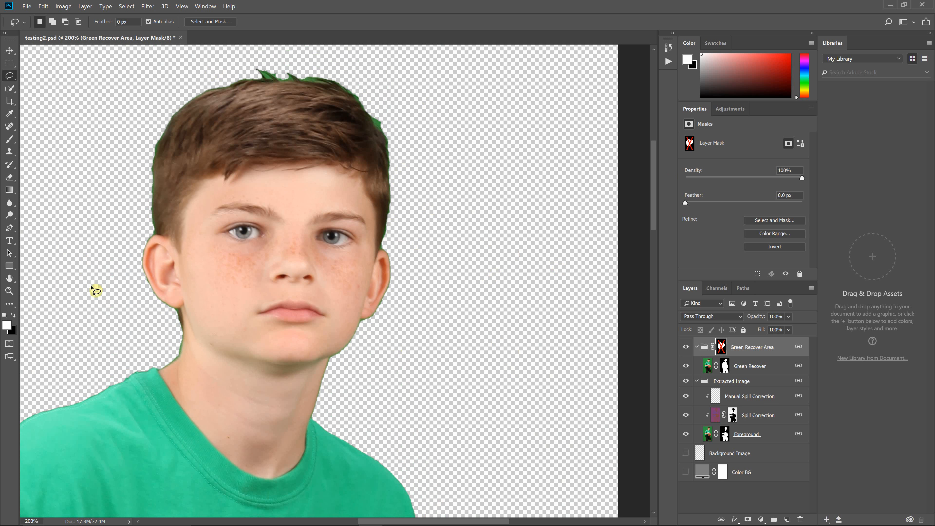
scroll(106, 309, "down", 5)
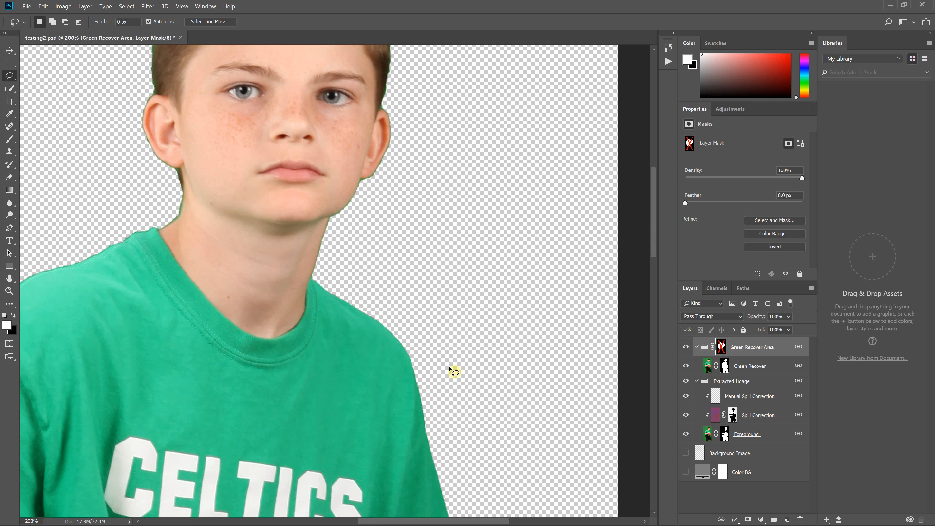
scroll(451, 370, "down", 5)
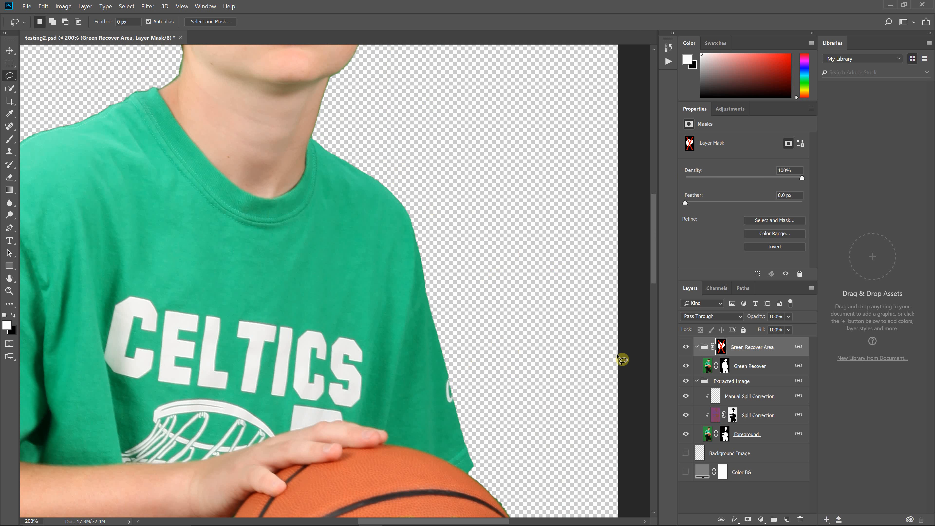
- Re-enable the Green Recover Area group's layer mask and view the shirt and ball at 100%
right_click(716, 347)
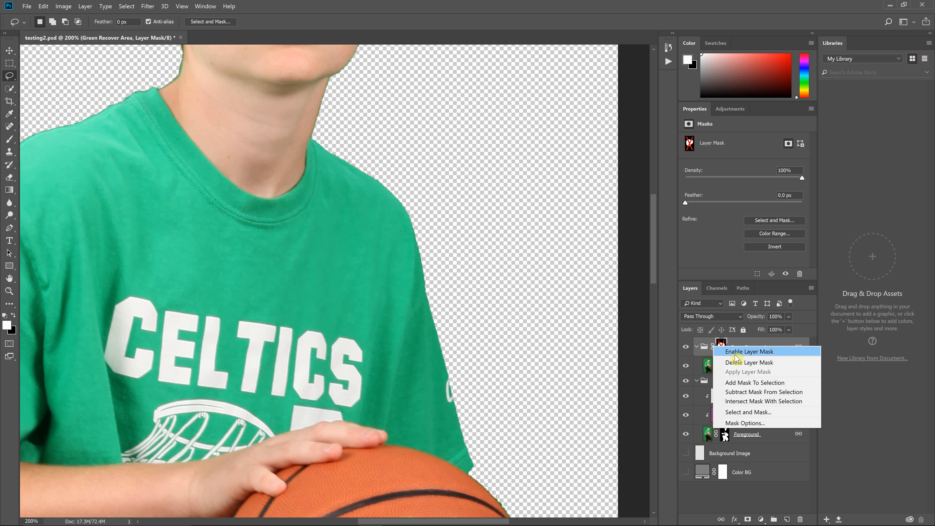
left_click(737, 352)
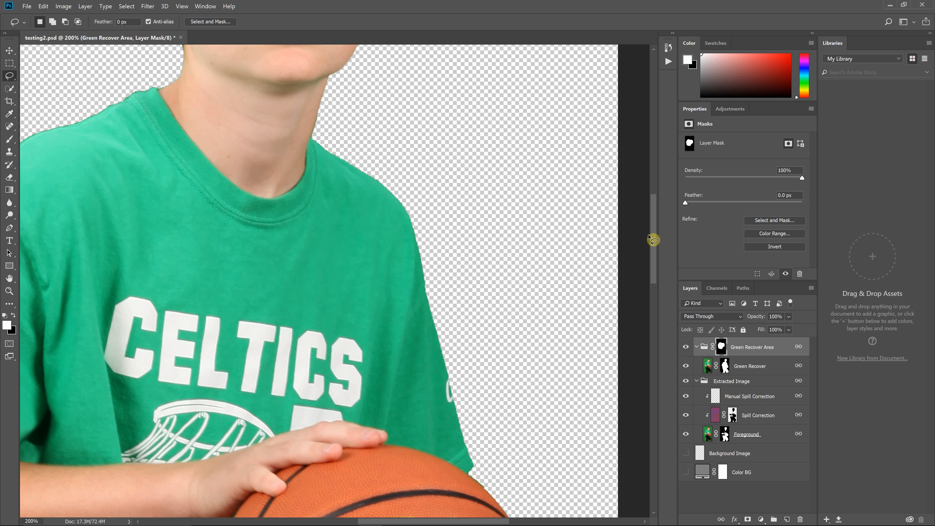
key("ctrl+minus")
left_click_drag(412, 341, 415, 297)
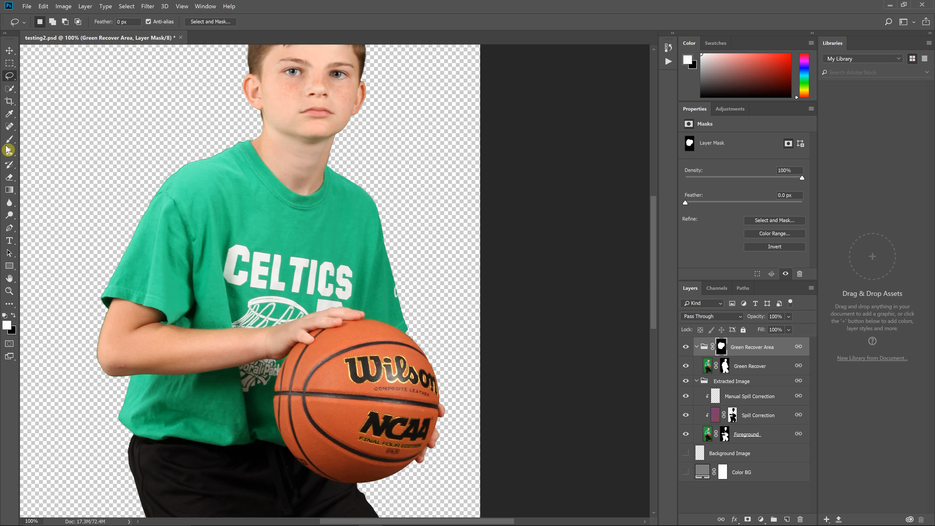
- Activate the Brush tool with black as the foreground color, and view the recovered figure at 66.67%
left_click(9, 139)
left_click(14, 315)
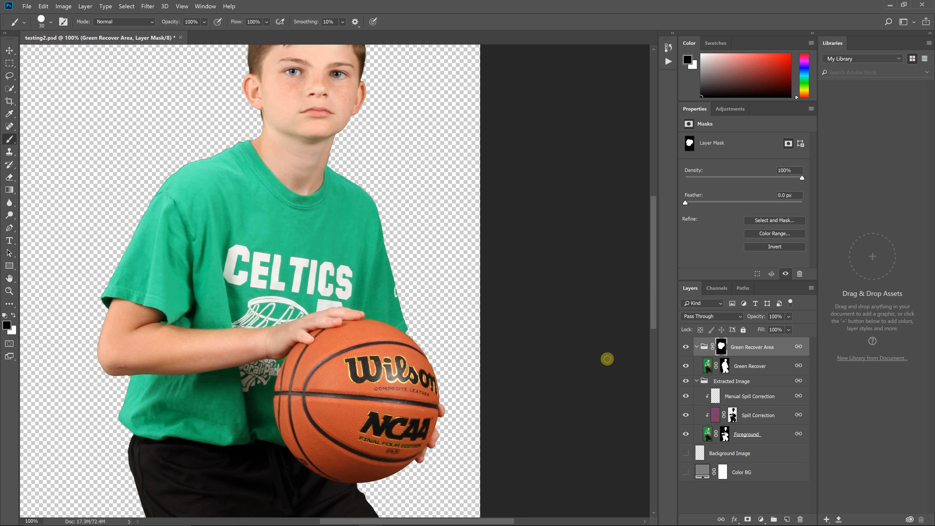
key("ctrl+minus")
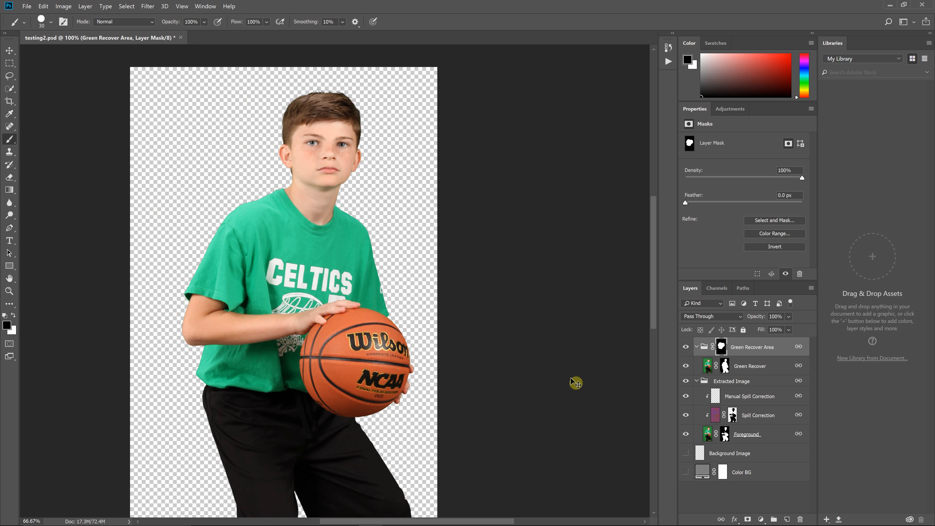
scroll(570, 382, "down", 2)
scroll(570, 382, "up", 1)
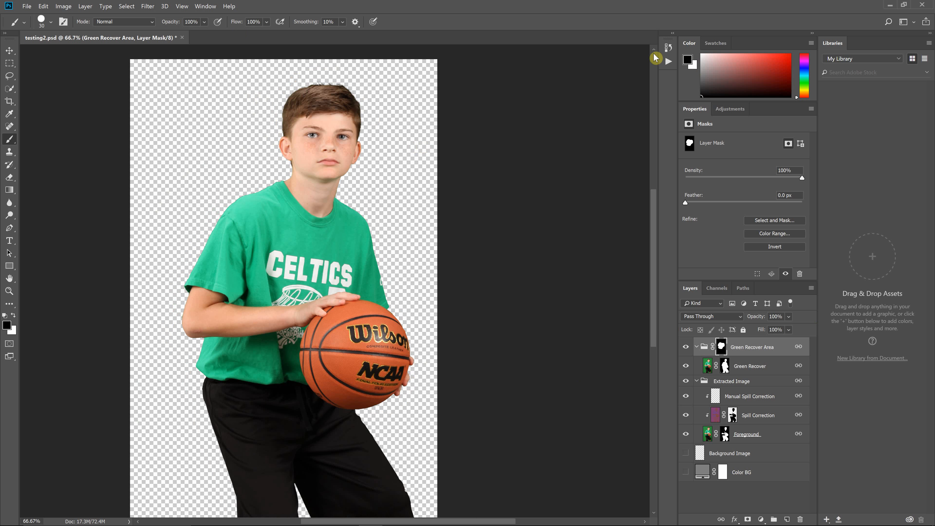
- Revert the document to the Remove Green Screen history state
left_click(668, 48)
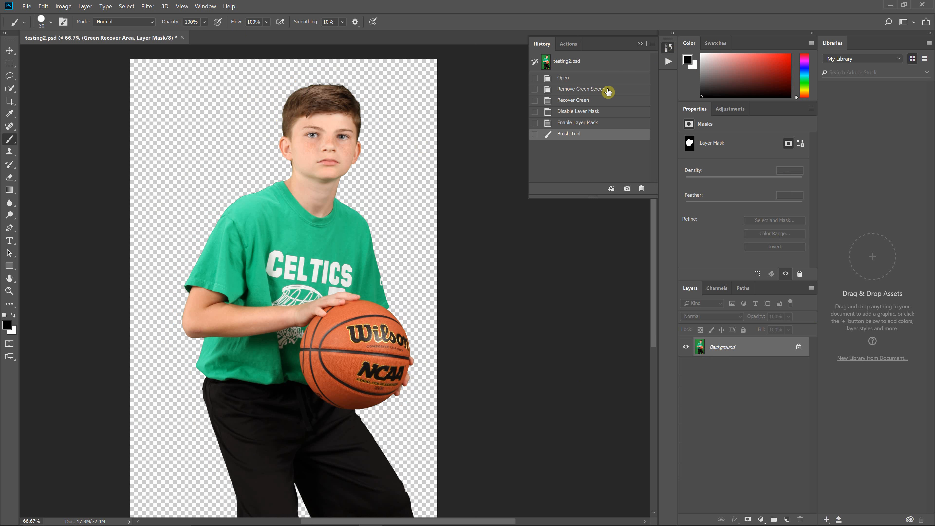
left_click(604, 81)
left_click(604, 89)
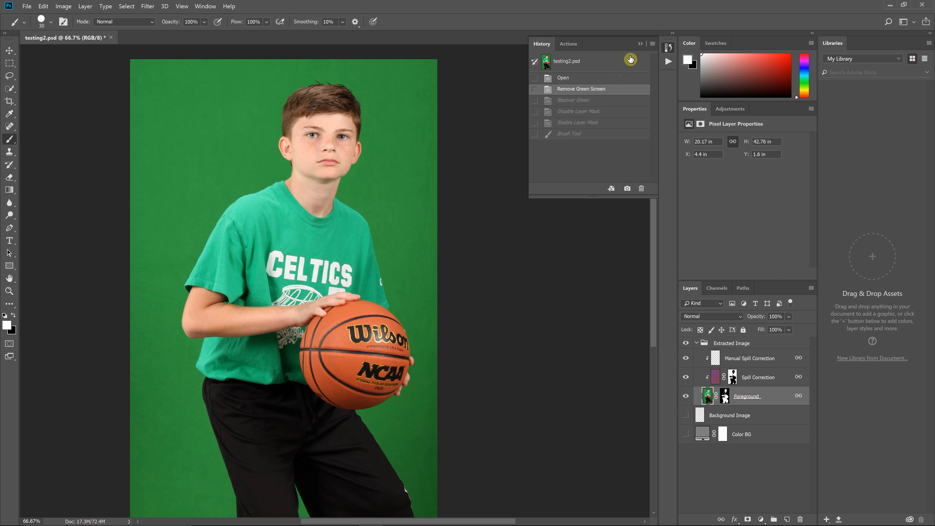
left_click(640, 43)
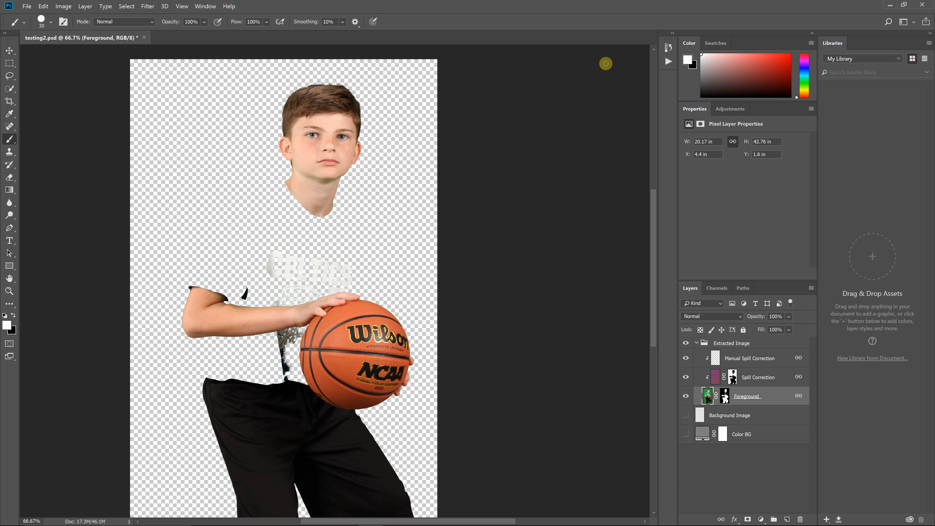
- Start Green Recovery, move its settings dialog clear of the figure, and review the Hue Threshold and Color Intensity Threshold settings
key("F3")
left_click_drag(479, 185, 496, 138)
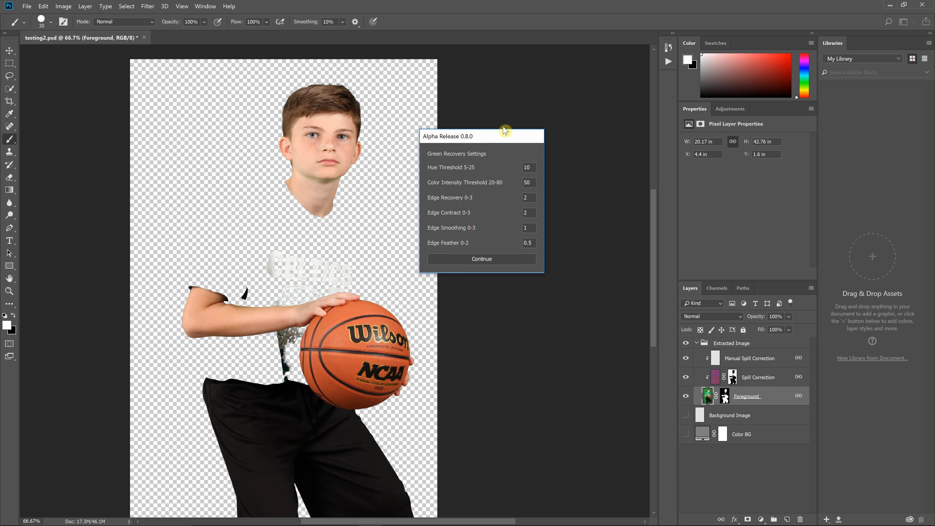
left_click_drag(505, 129, 556, 159)
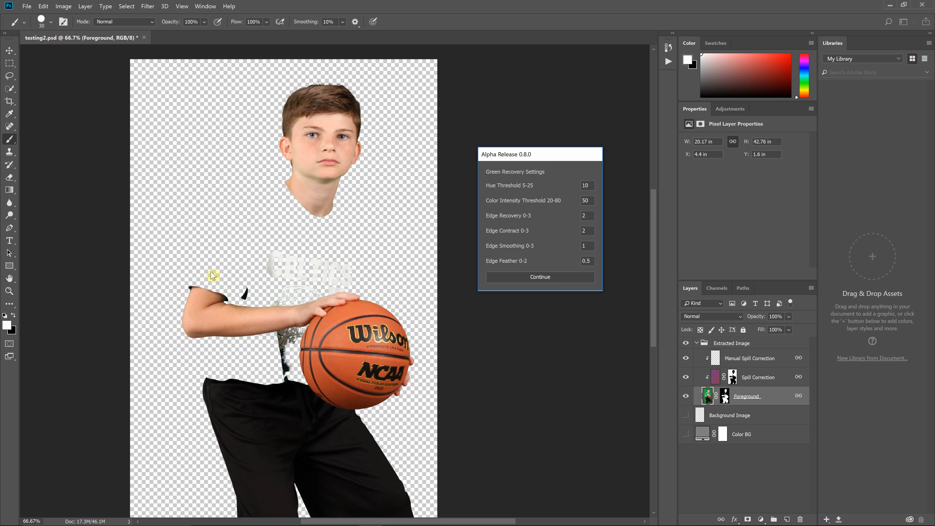
left_click(214, 384)
left_click(586, 200)
double_click(585, 200)
left_click(590, 200)
double_click(583, 200)
left_click(589, 185)
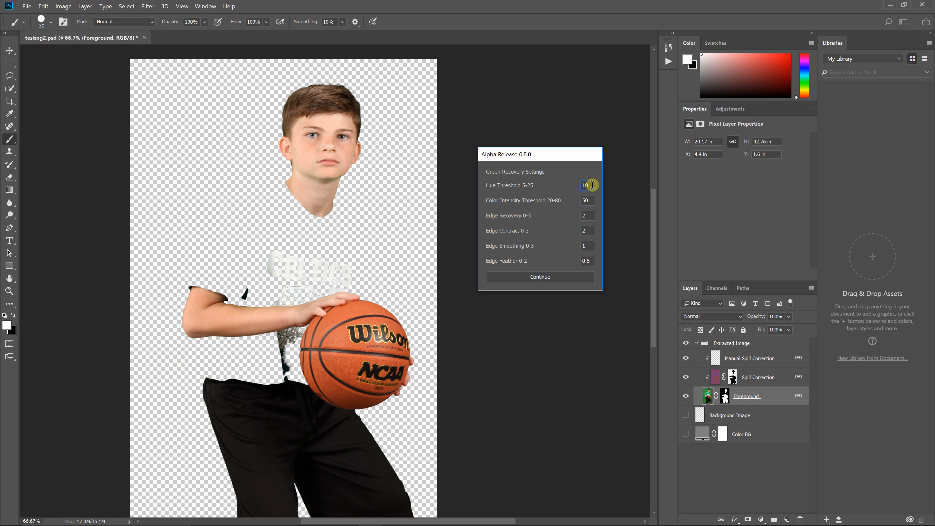
left_click(589, 201)
double_click(589, 202)
- Set Edge Recovery and Edge Contract to 0 and continue the green recovery
double_click(585, 216)
type("0")
double_click(586, 230)
type("0")
double_click(587, 199)
type("0")
left_click(573, 279)
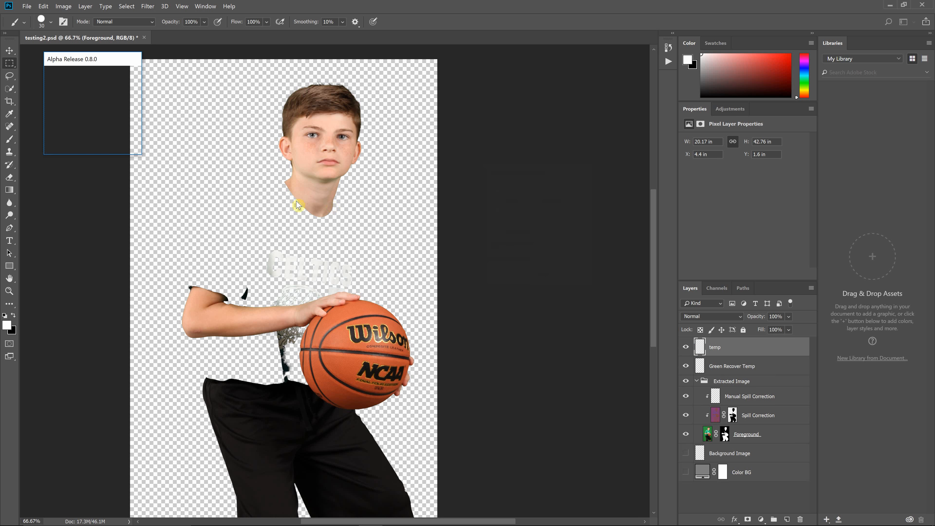
- Sample the green backdrop beside the head with a rectangle about 5.9 × 6.4 in, and lasso loosely around the shirt to finish the recovery
left_click_drag(241, 89, 301, 154)
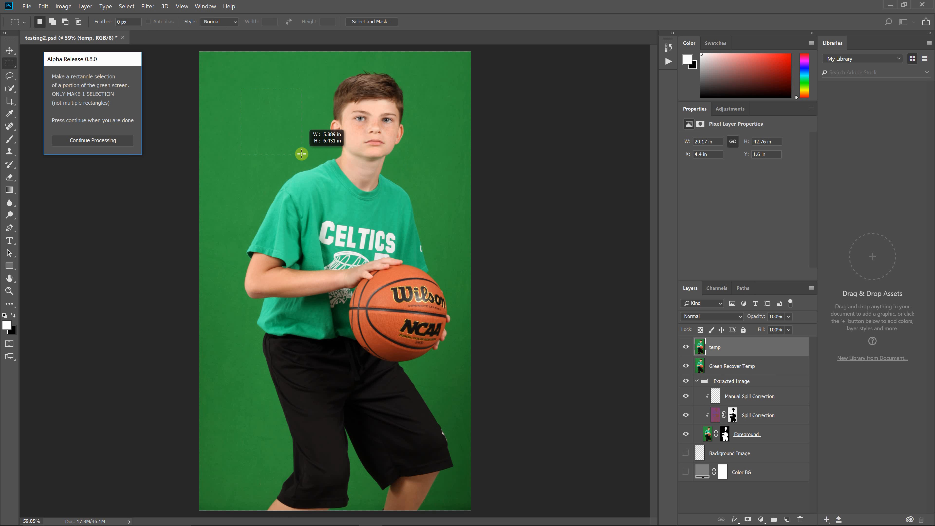
left_click(118, 142)
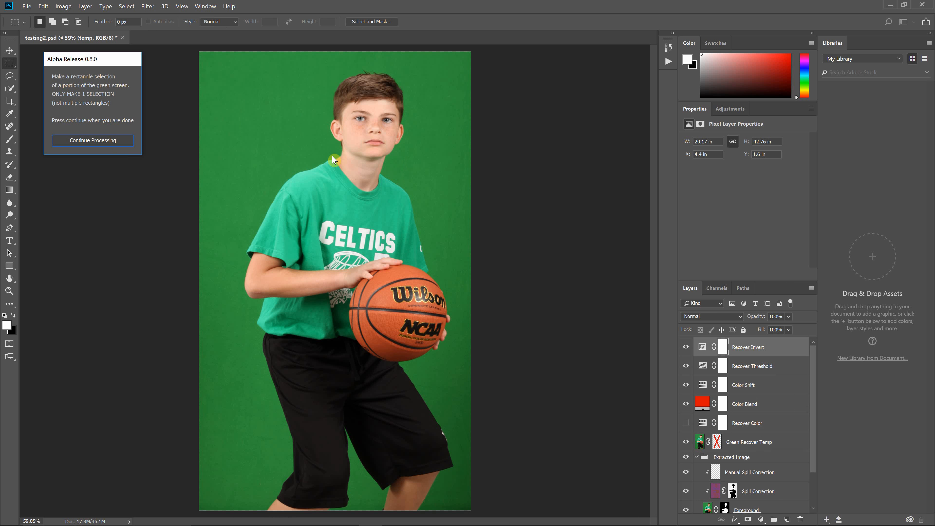
mouse_move(338, 157)
left_mouse_down()
mouse_move(280, 154)
mouse_move(226, 236)
mouse_move(226, 298)
mouse_move(264, 342)
mouse_move(317, 352)
mouse_move(387, 346)
mouse_move(436, 258)
mouse_move(425, 187)
mouse_move(325, 152)
left_mouse_up()
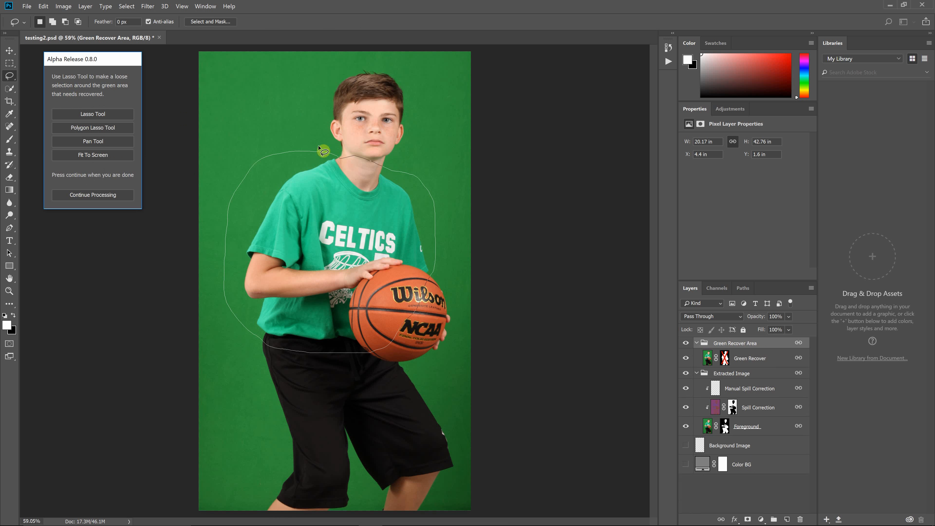
left_click(87, 197)
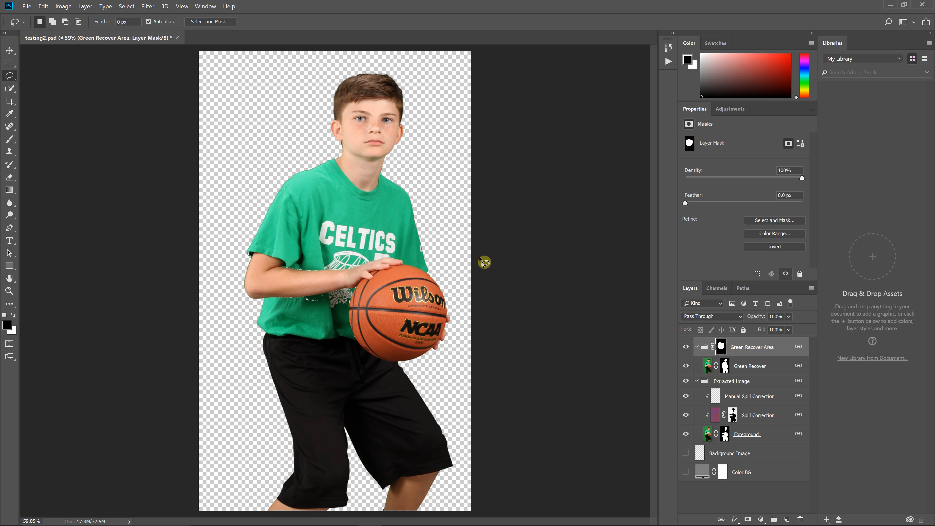
- Examine the edges where the forearm, shirt and basketball meet at 200% for gaps and specks
key("ctrl+plus")
key("ctrl+plus")
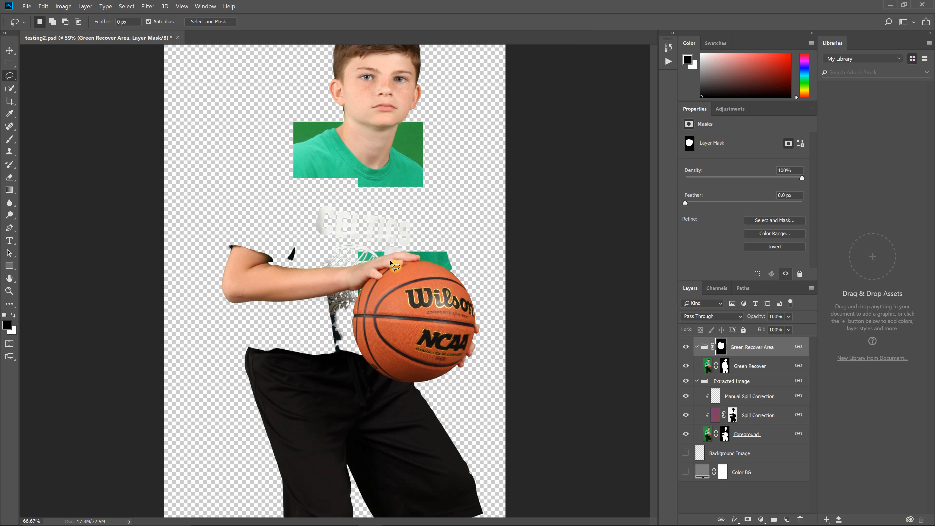
key("ctrl+plus")
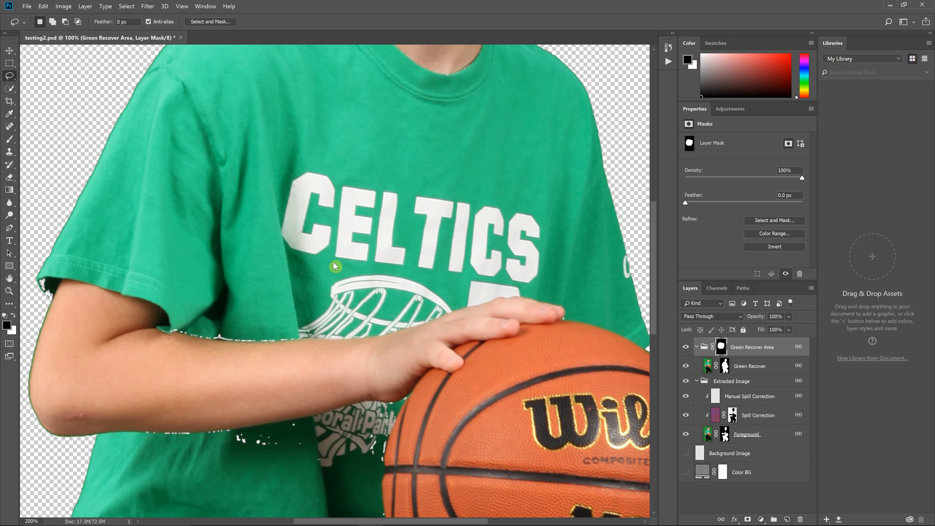
scroll(333, 269, "down", 3)
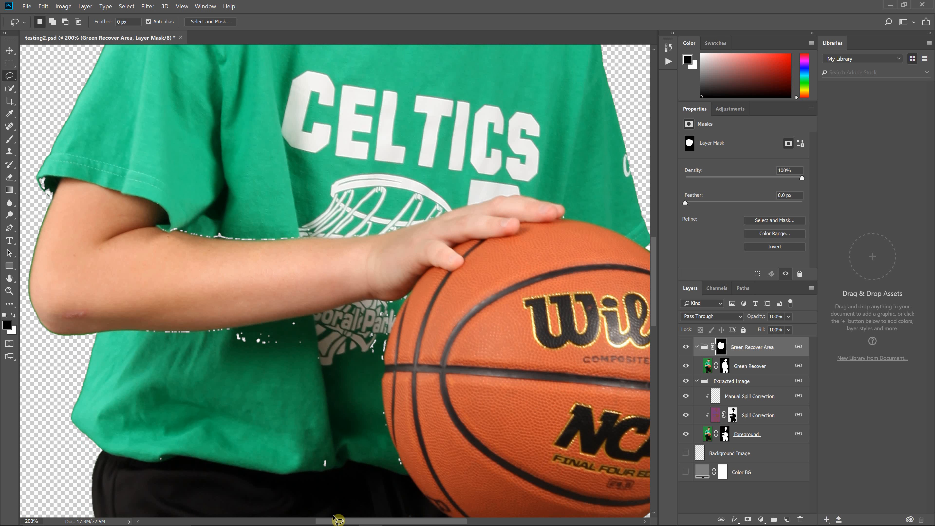
left_click_drag(337, 522, 308, 521)
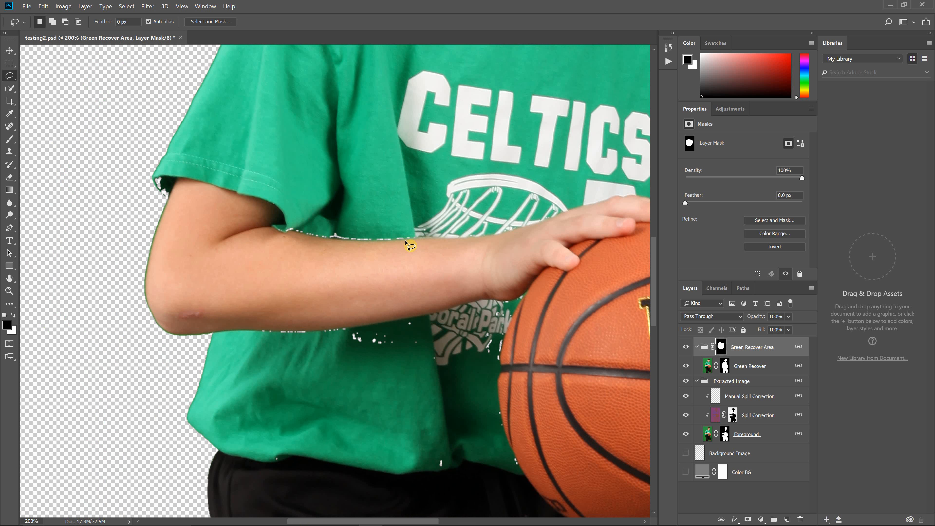
scroll(423, 245, "down", 2)
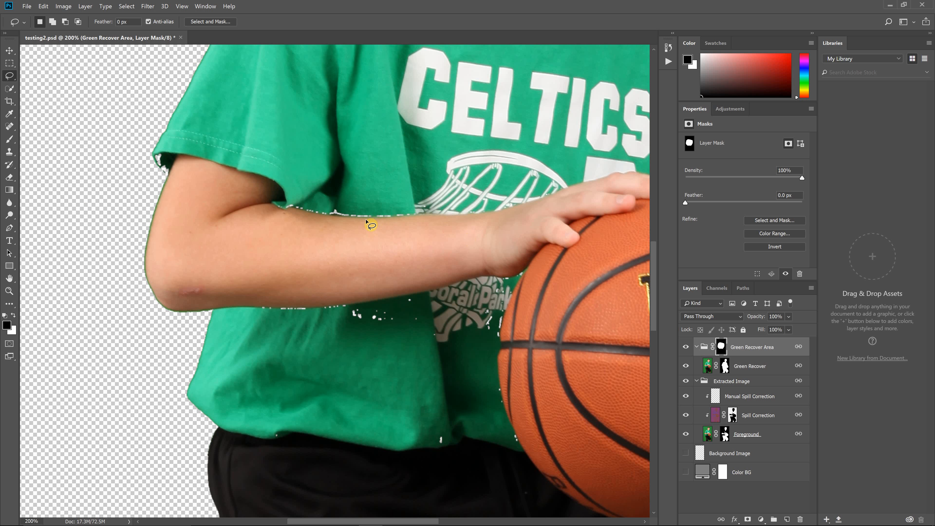
scroll(383, 232, "up", 3)
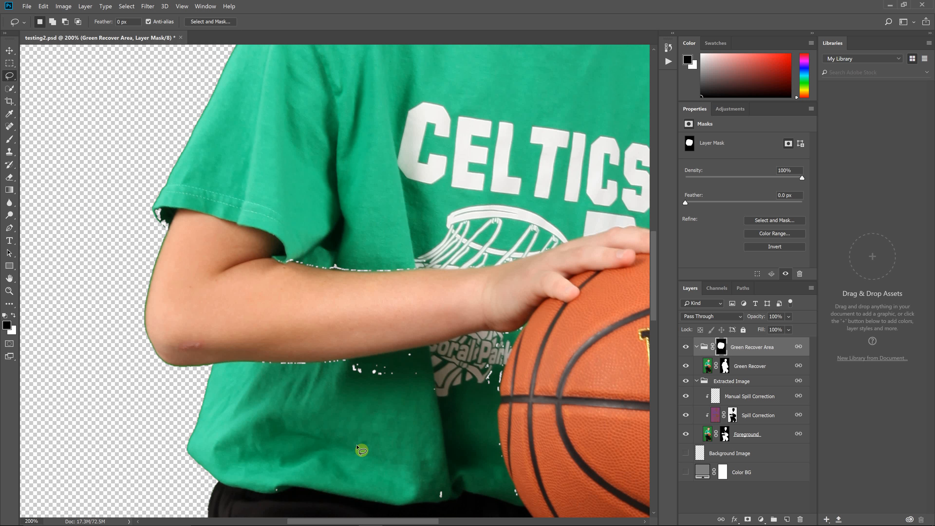
- Examine the recovered shirt's sleeve, shoulder and neckline edges for gaps and green fringing
scroll(567, 410, "up", 2)
scroll(584, 415, "up", 3)
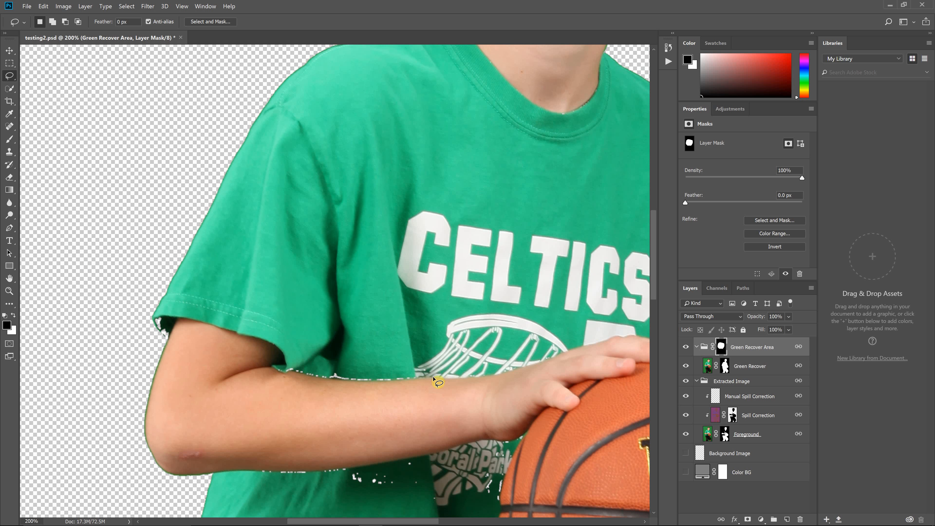
scroll(430, 386, "up", 2)
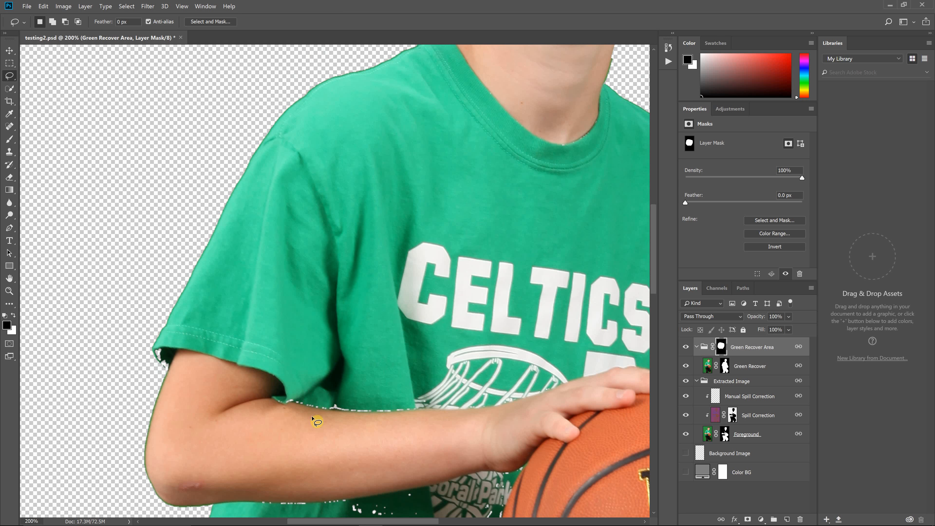
scroll(328, 420, "up", 2)
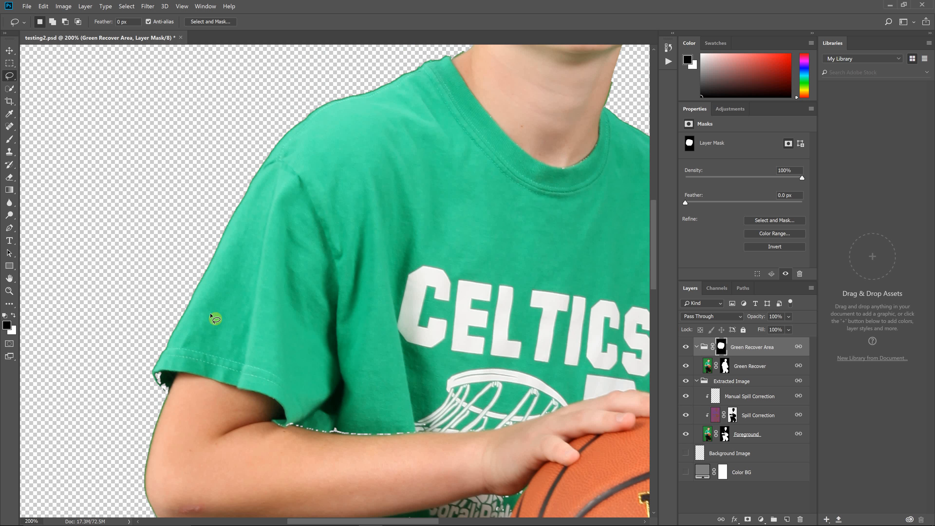
scroll(287, 221, "up", 2)
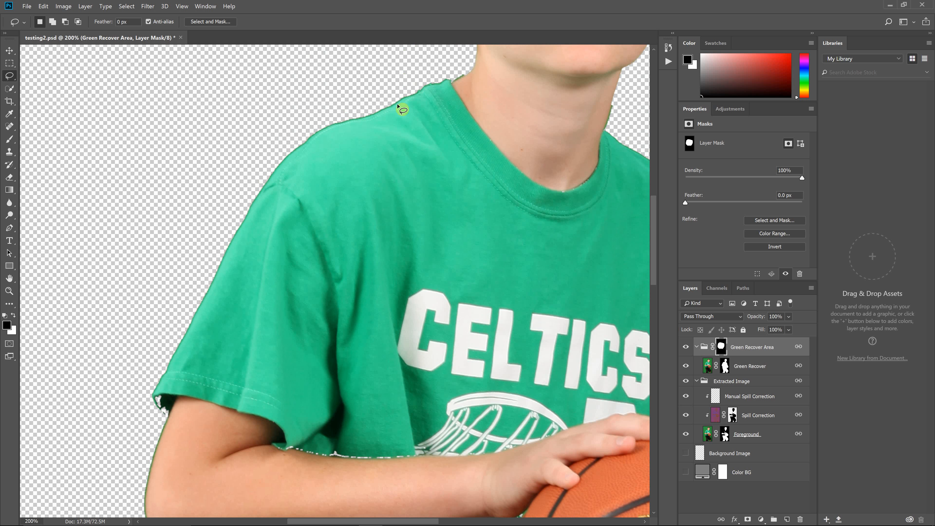
scroll(235, 243, "up", 2)
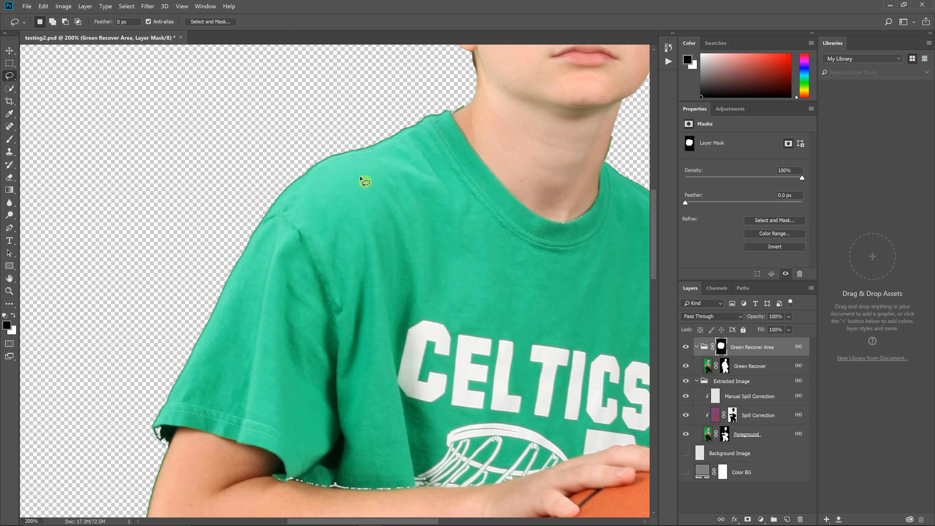
scroll(359, 182, "up", 3)
scroll(349, 235, "down", 10)
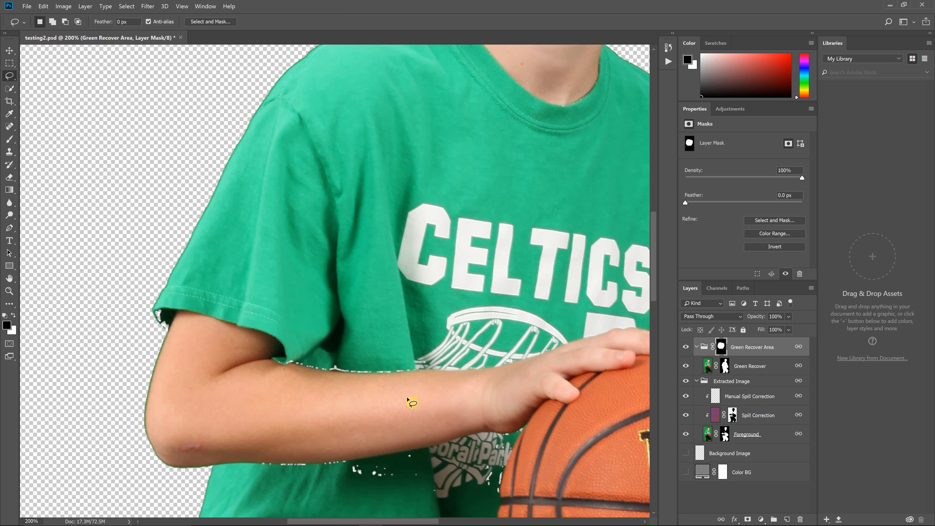
scroll(414, 405, "up", 3)
scroll(402, 315, "up", 2)
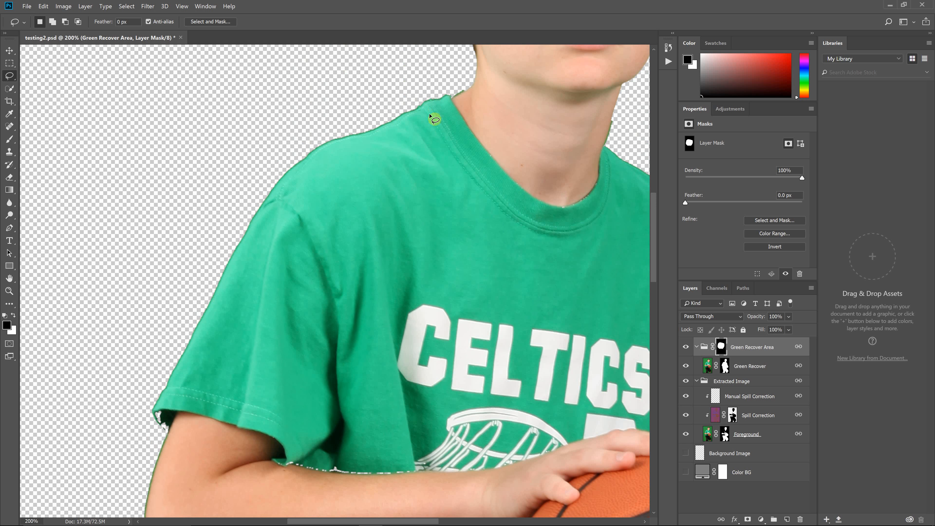
scroll(294, 224, "up", 2)
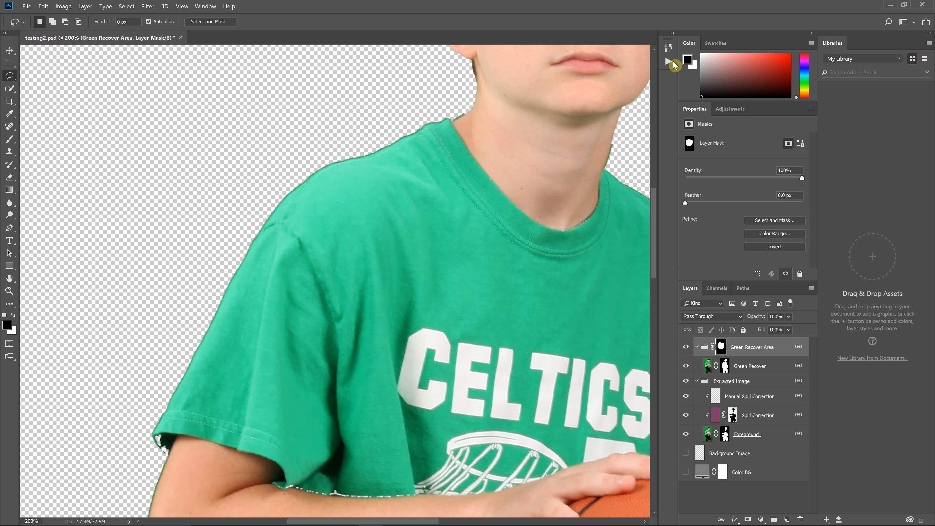
- Return to the Remove Green Screen history state and start Green Recovery again
left_click(668, 47)
left_click(609, 90)
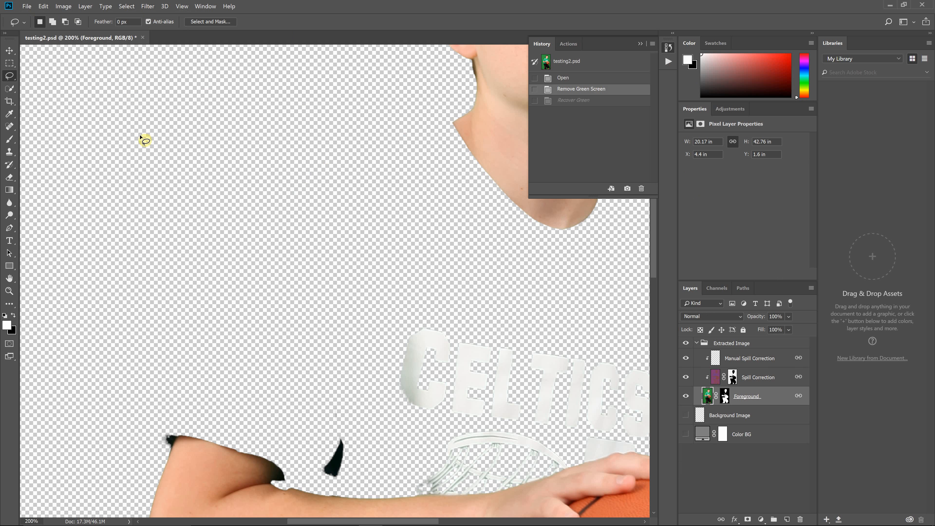
key("F3")
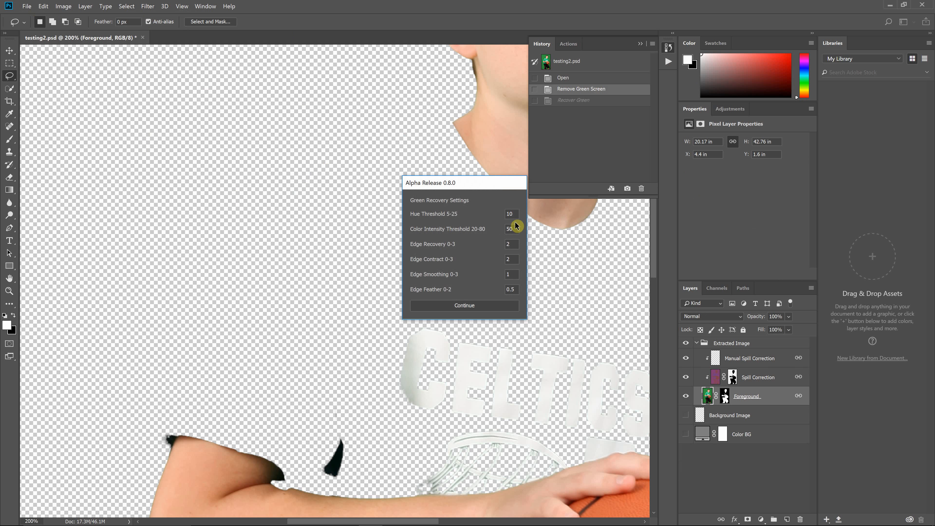
- Set Edge Recovery, Edge Contract, Edge Smoothing and Edge Feather to 0 and continue the green recovery
double_click(511, 244)
type("0")
double_click(510, 259)
type("0")
double_click(510, 274)
type("0")
double_click(511, 289)
type("0")
left_click(510, 273)
left_click(511, 244)
left_click(481, 306)
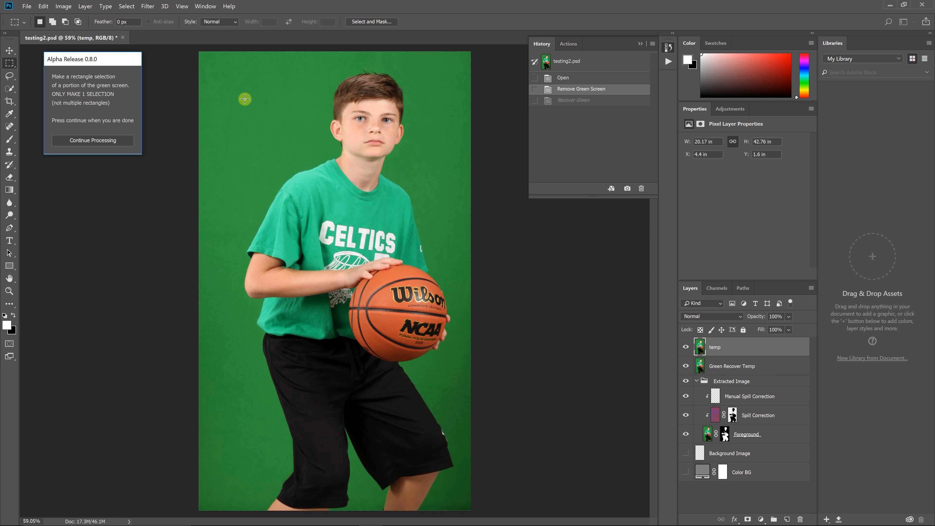
- Select a rectangle of green backdrop beside the head as the sample, and lasso loosely around the shirt to complete the recovery
left_click_drag(246, 99, 297, 156)
left_click(84, 142)
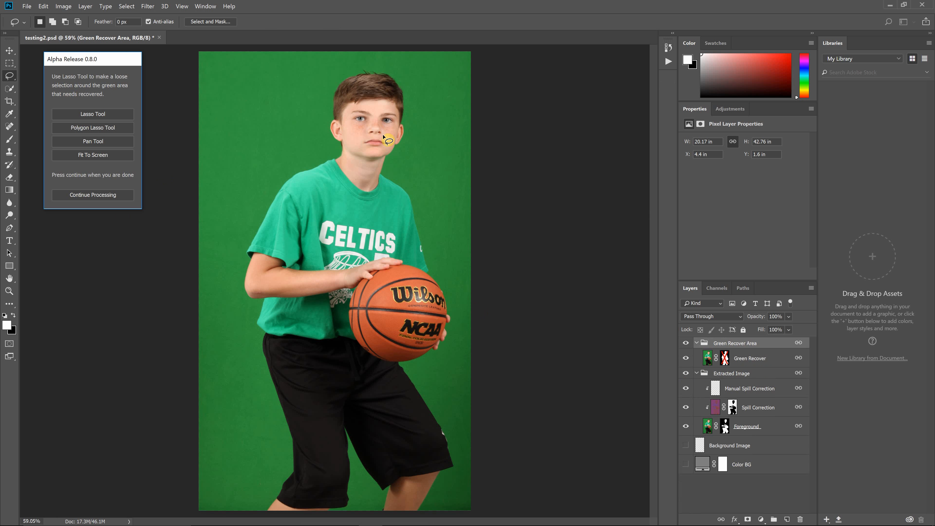
mouse_move(347, 159)
left_mouse_down()
mouse_move(286, 151)
mouse_move(232, 331)
mouse_move(391, 346)
mouse_move(445, 245)
mouse_move(380, 164)
mouse_move(294, 159)
left_mouse_up()
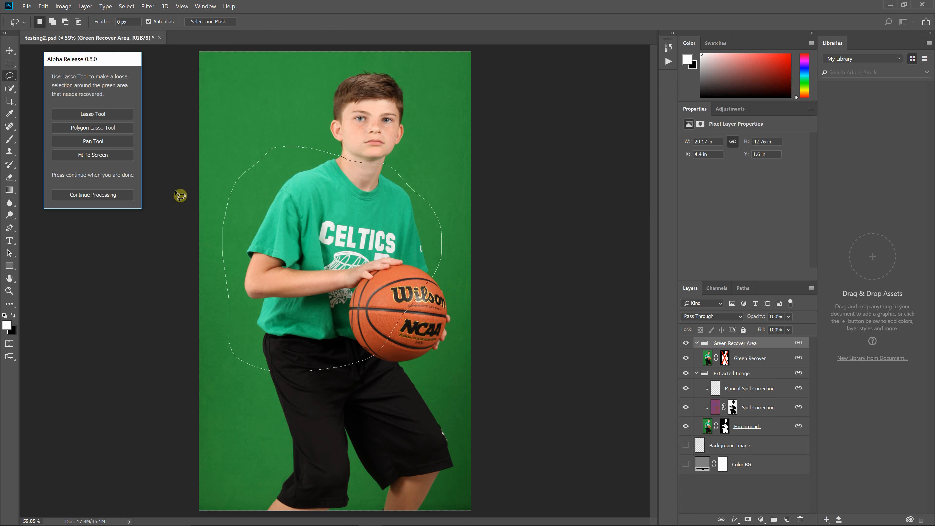
left_click(117, 195)
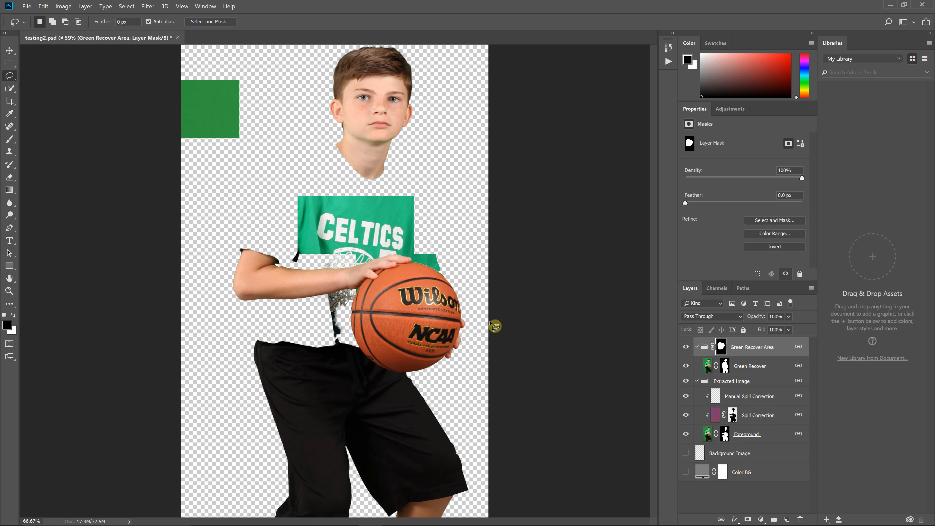
- Examine the recovered shirt's shoulder edge closely, up to 500% magnification
key("ctrl+plus")
key("ctrl+plus")
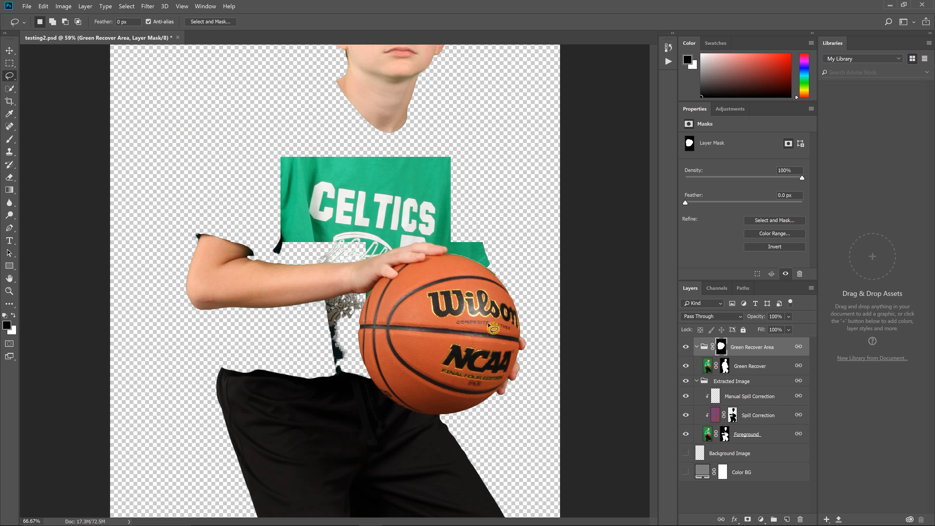
scroll(655, 251, "up", 10)
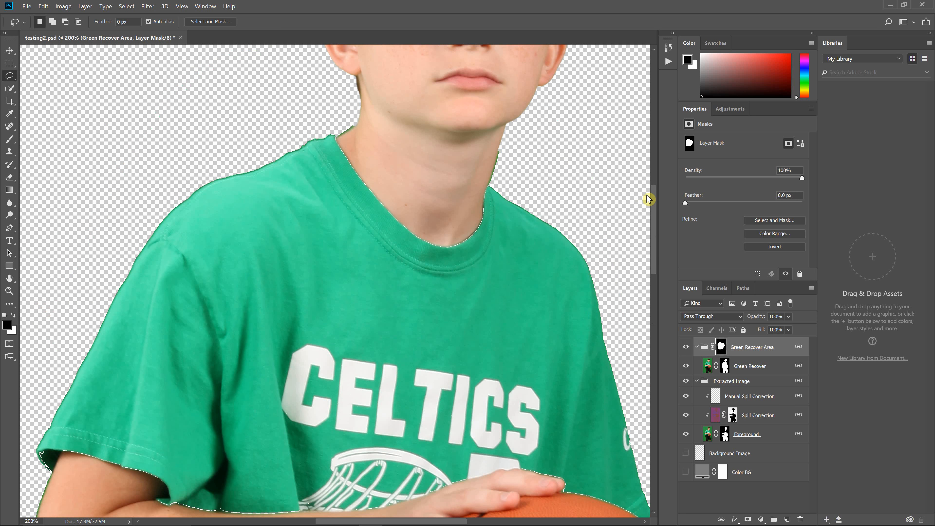
left_click_drag(367, 520, 336, 521)
key("ctrl+plus")
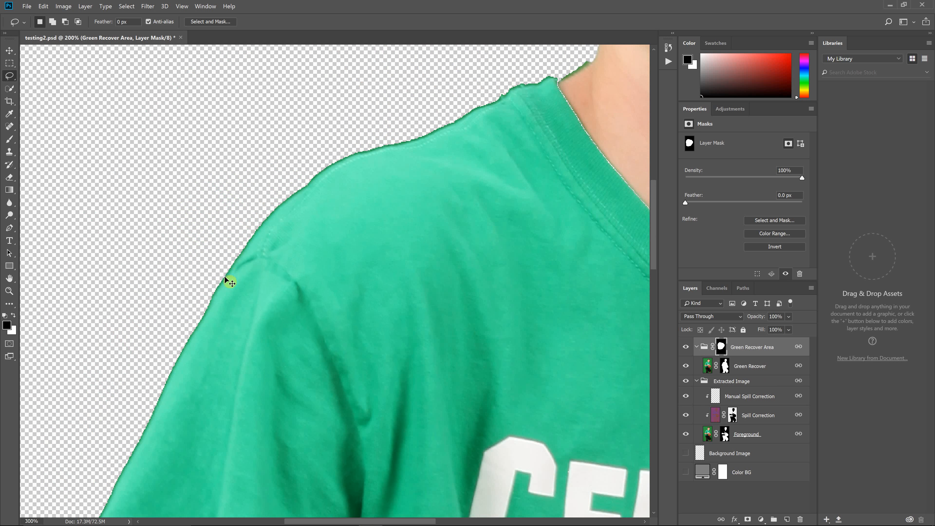
key("ctrl+plus")
key("ctrl+plus")
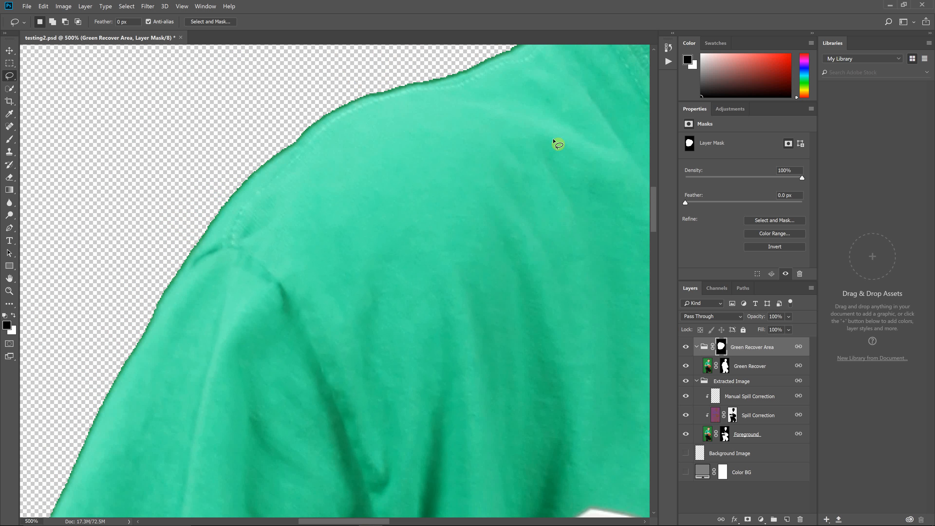
- Revert to the Remove Green Screen history state and rerun Green Recovery with Edge Recovery 2, Edge Contract 2, Edge Smoothing 1 and Edge Feather 0.5
left_click(669, 49)
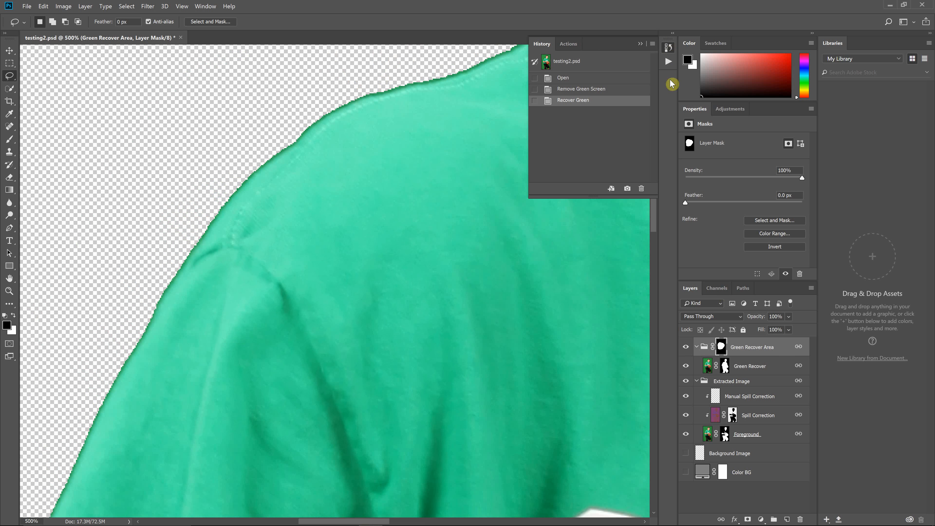
left_click(612, 91)
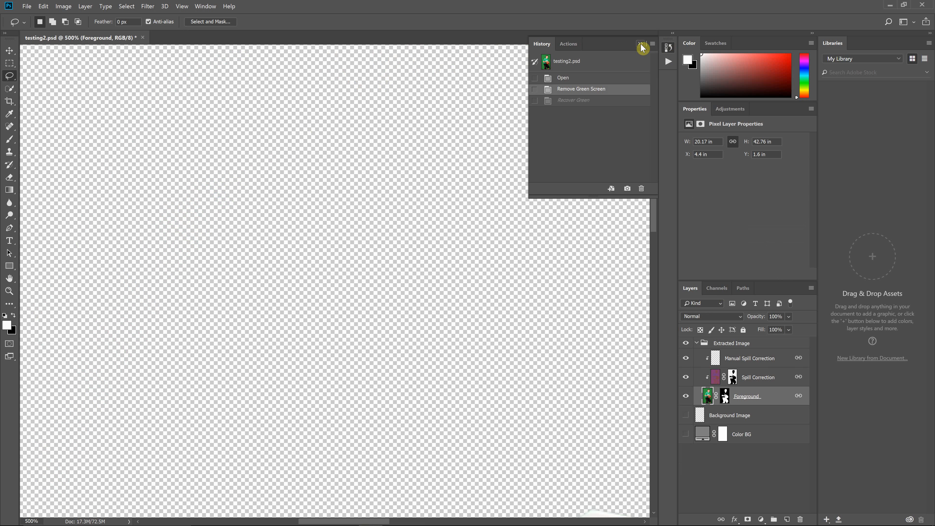
left_click(640, 45)
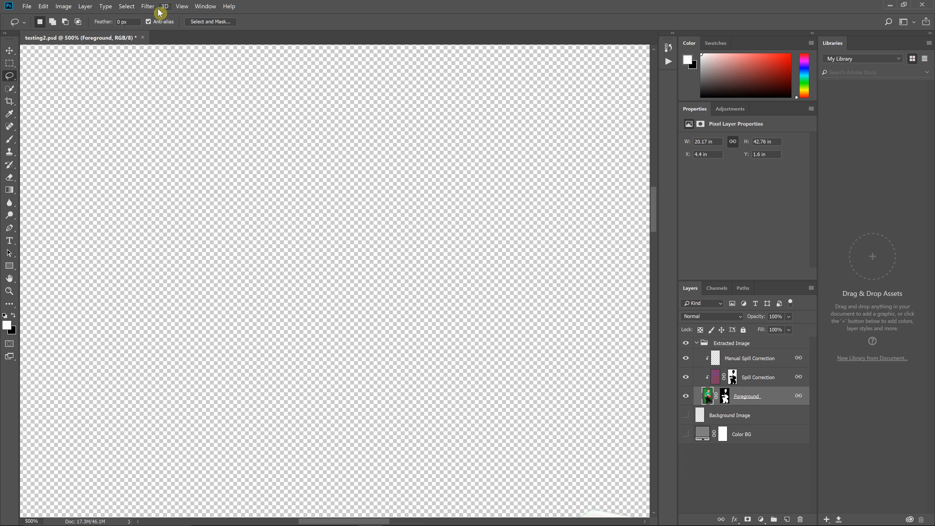
key("F3")
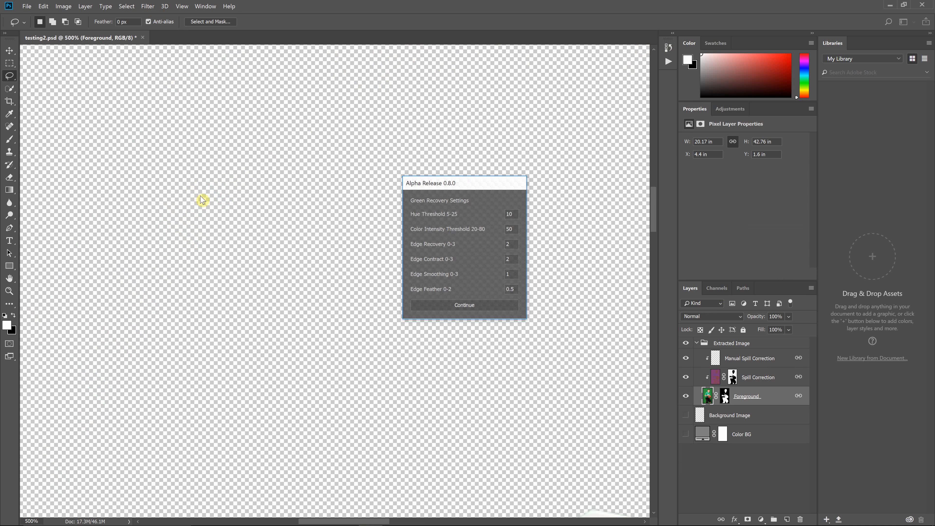
left_click(479, 306)
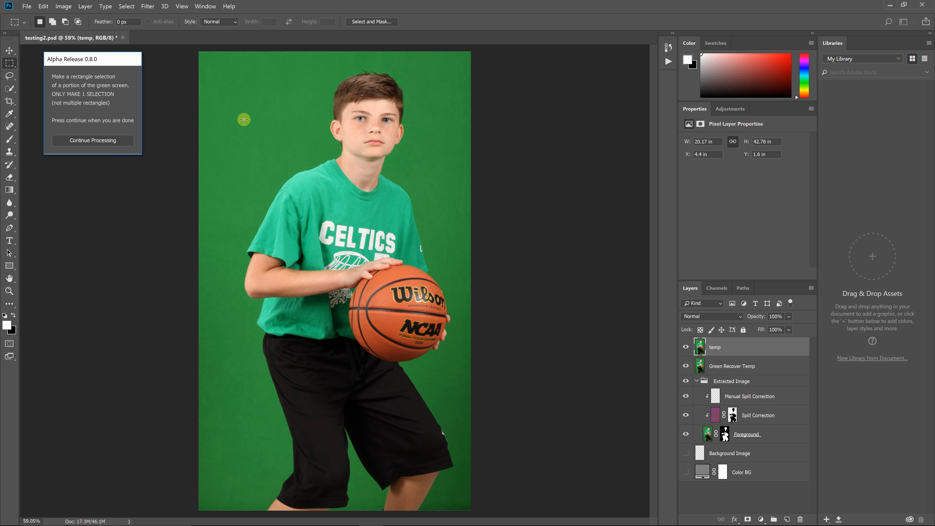
- Sample a rectangle of green backdrop beside the head, and complete the recovery with a loose lasso selection around the shirt
left_click_drag(231, 97, 292, 143)
left_click(96, 141)
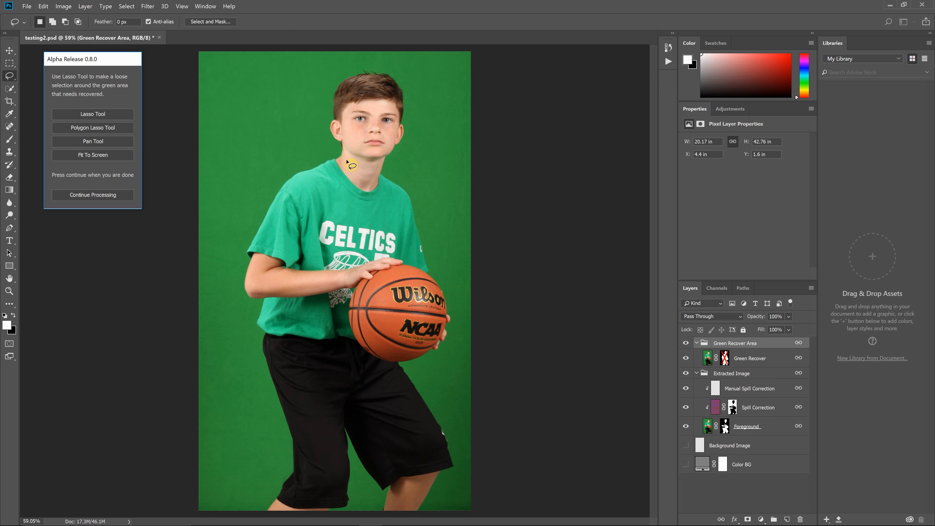
mouse_move(343, 162)
left_mouse_down()
mouse_move(325, 152)
mouse_move(230, 209)
mouse_move(218, 279)
mouse_move(248, 344)
mouse_move(296, 359)
mouse_move(368, 346)
mouse_move(454, 250)
mouse_move(429, 176)
mouse_move(333, 170)
left_mouse_up()
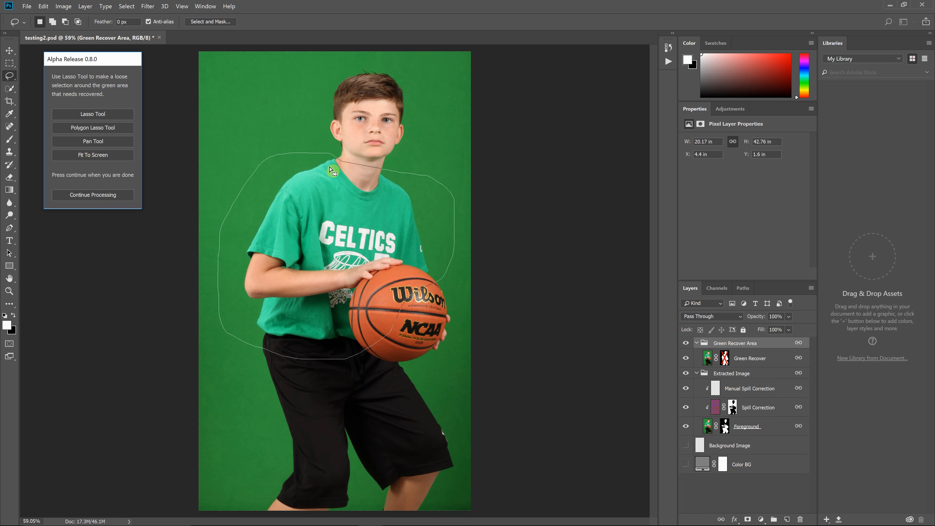
left_click(119, 195)
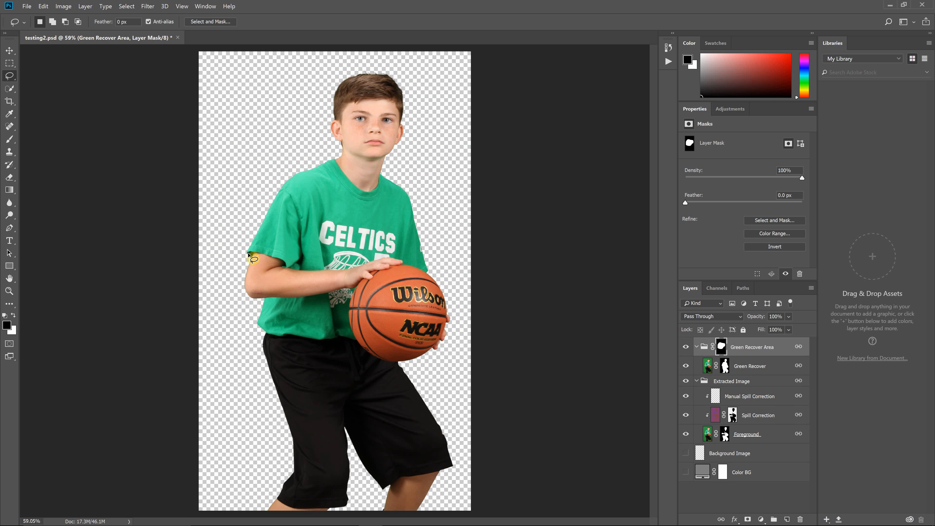
- Inspect the recovered shirt's shoulder edge, collar and lettering at up to 400% magnification, and review the whole figure
key("ctrl+1")
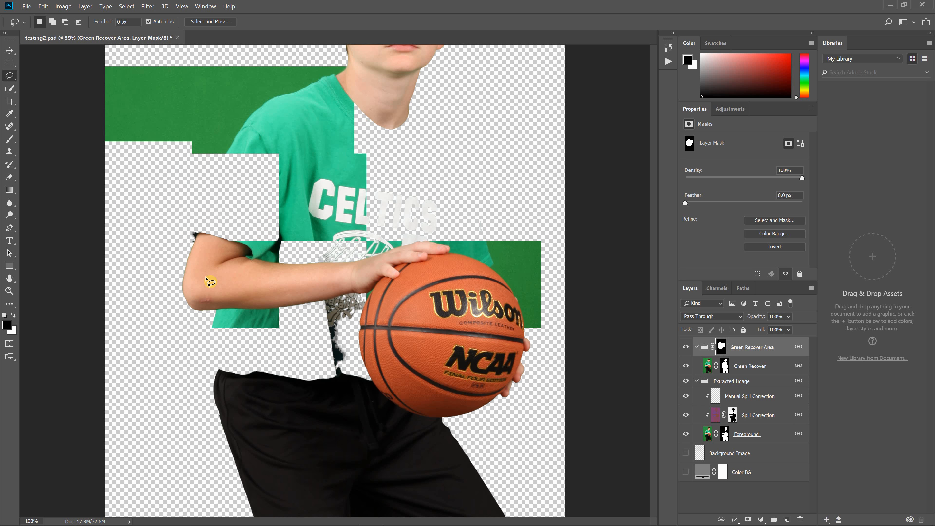
key("ctrl+plus")
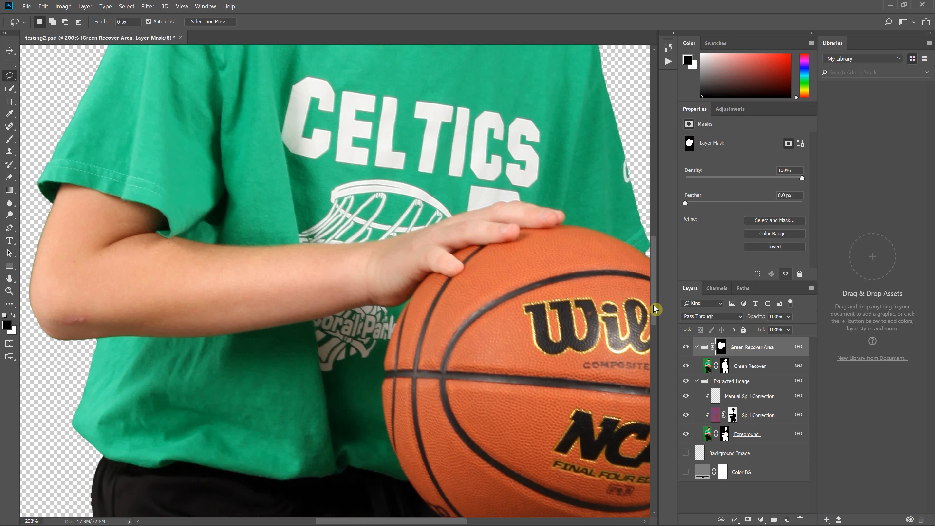
key("ctrl+plus")
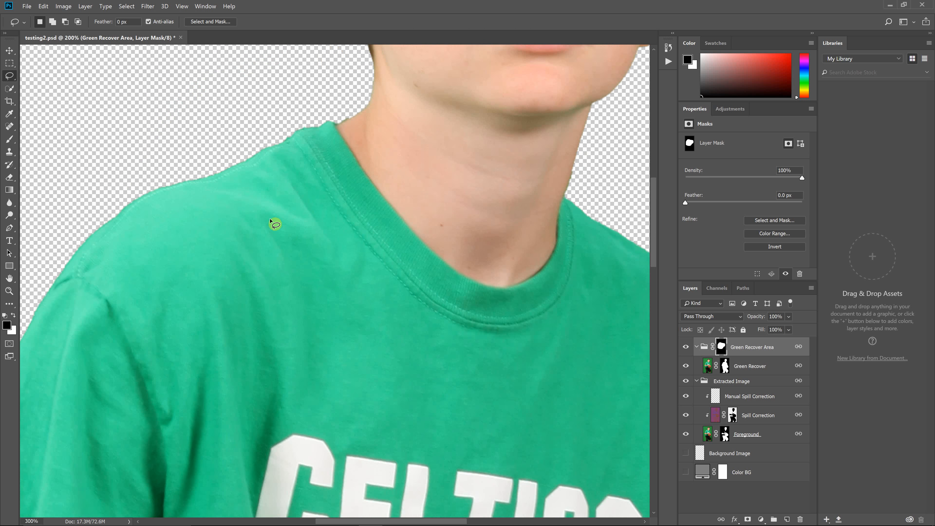
key("ctrl+plus")
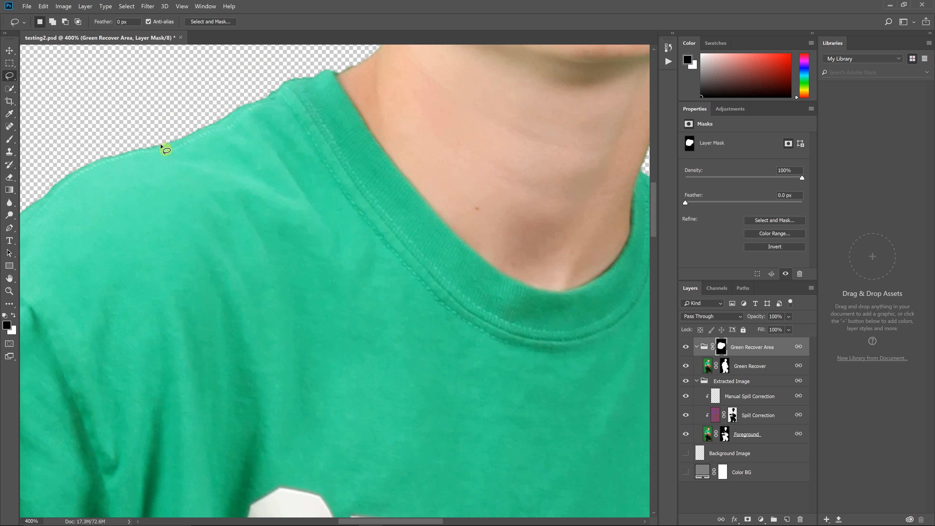
scroll(376, 221, "down", 5)
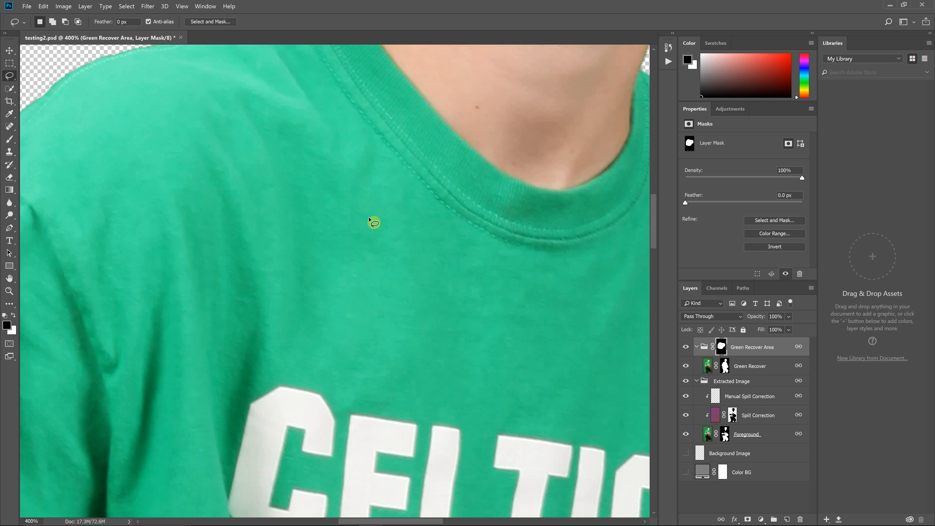
scroll(331, 302, "down", 1)
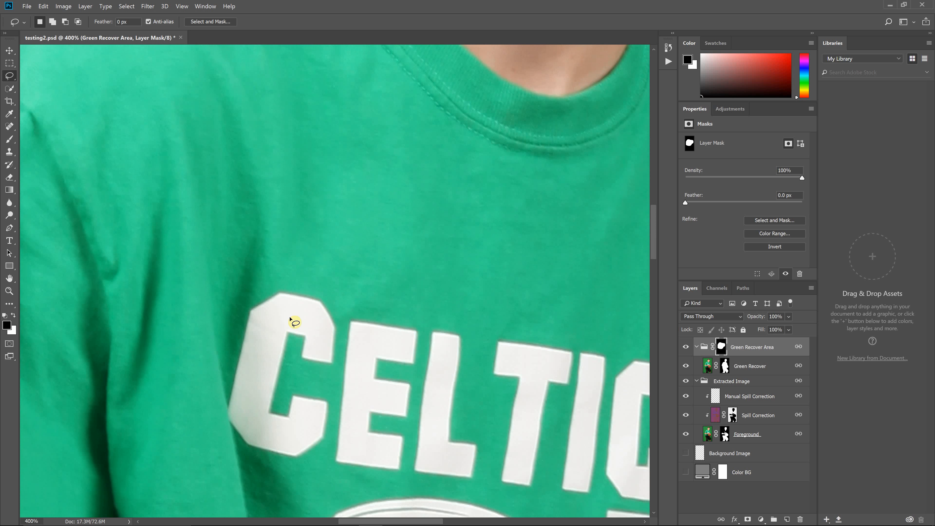
scroll(294, 322, "down", 1)
scroll(294, 323, "down", 1)
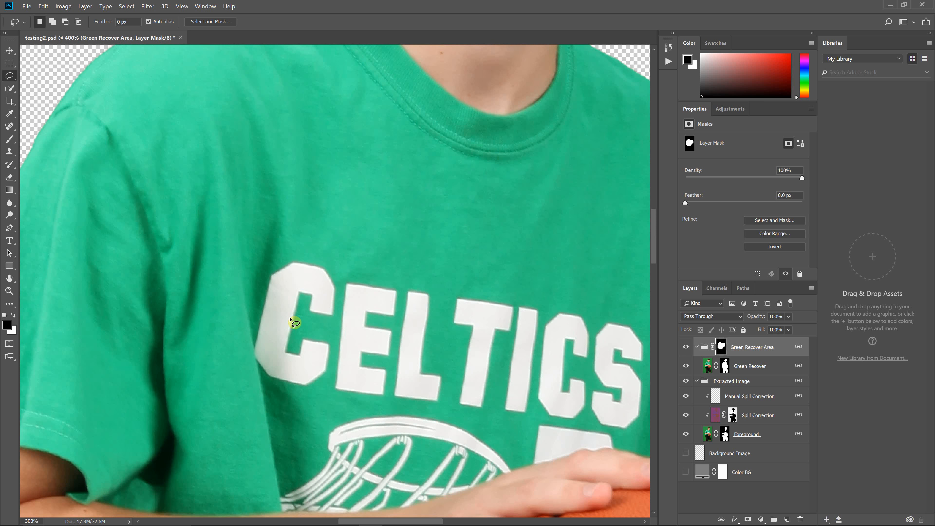
scroll(290, 319, "down", 3)
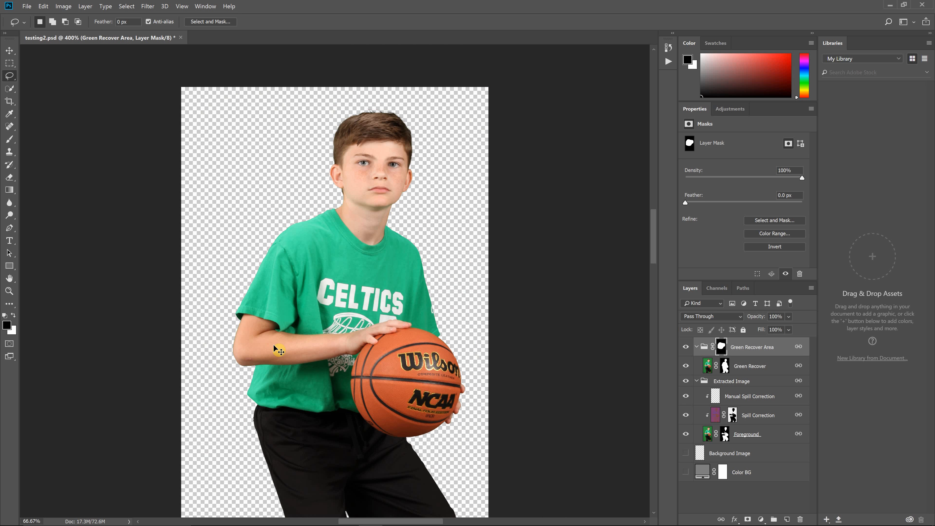
scroll(278, 350, "down", 1)
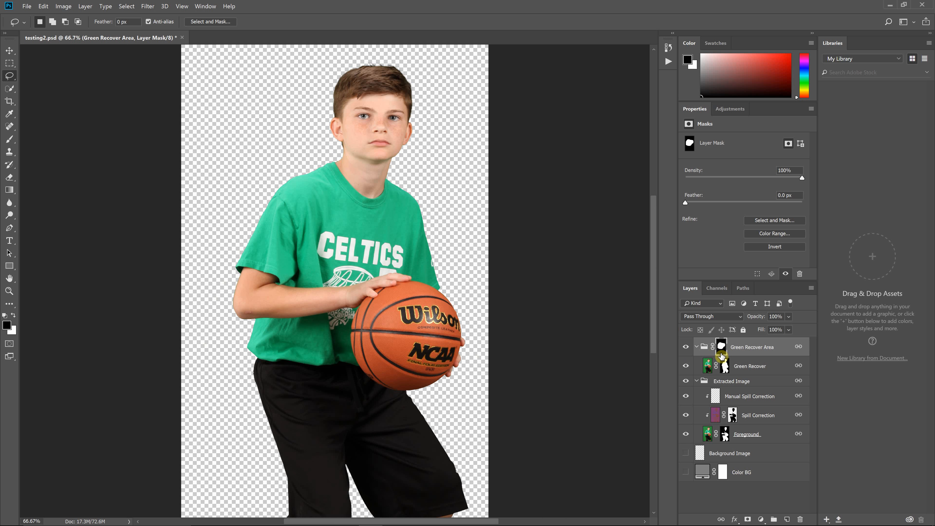
scroll(705, 352, "down", 2)
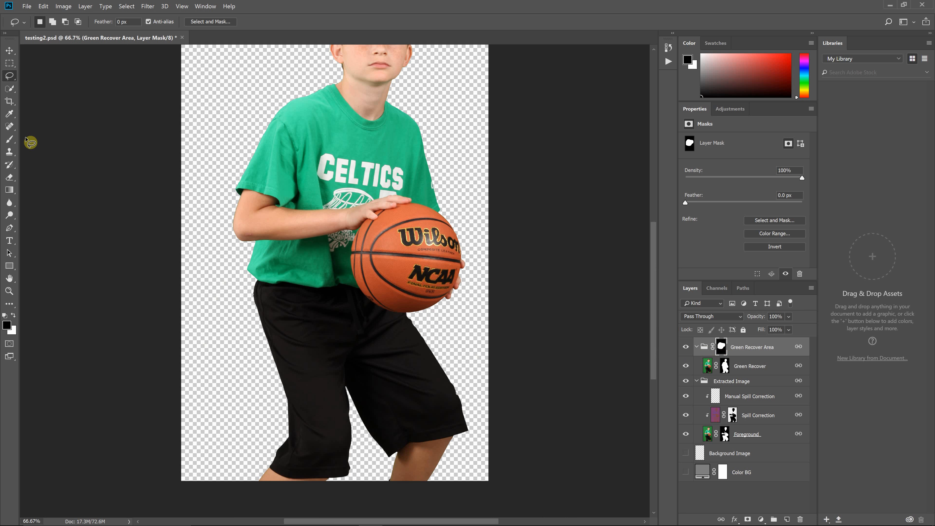
- Paint white with the Brush on the Green Recover layer mask to reveal a small patch of backdrop beside the sleeve
left_click(9, 139)
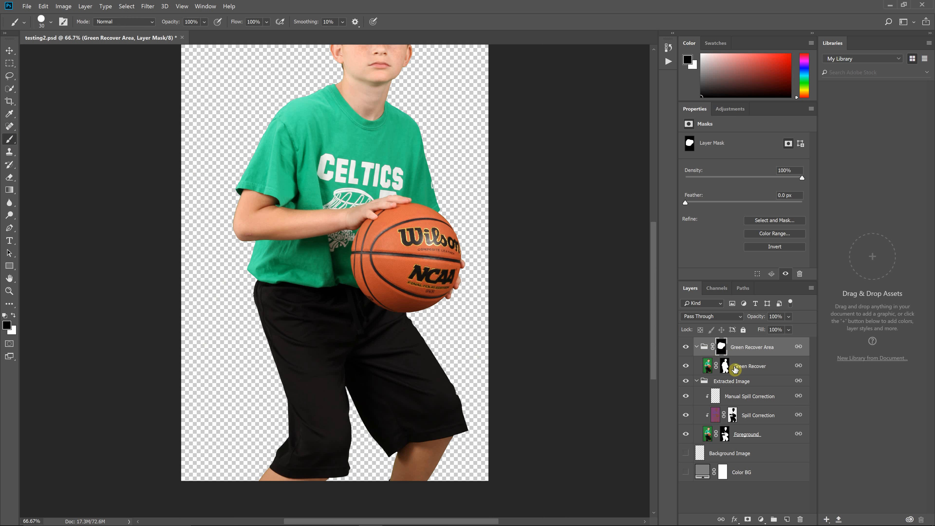
left_click(734, 369)
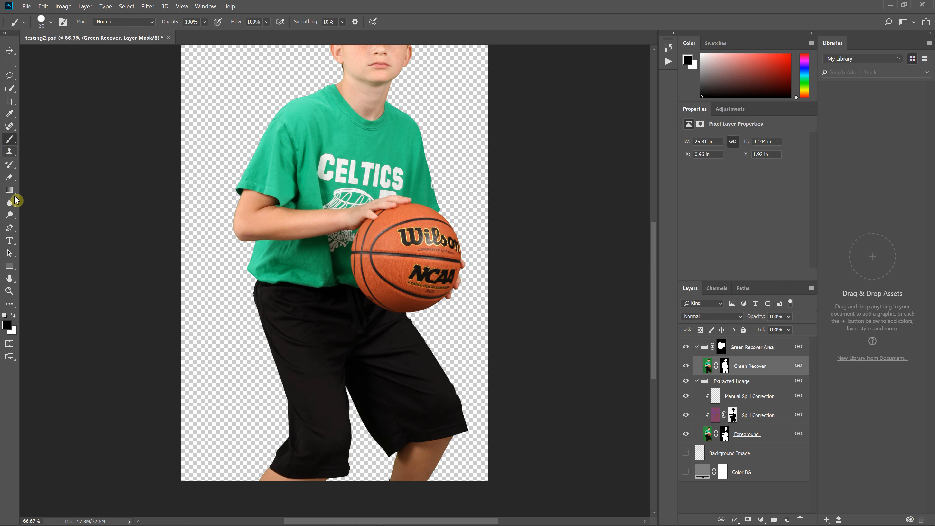
left_click(13, 316)
scroll(50, 287, "up", 3)
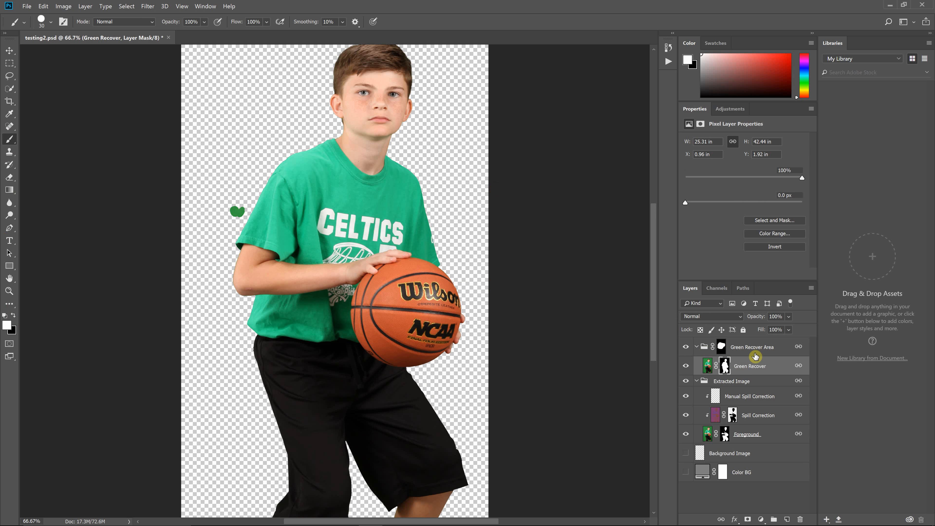
- Paint black on the Green Recover layer mask to hide the revealed green patch beside the sleeve
left_click(721, 346)
left_click(727, 370)
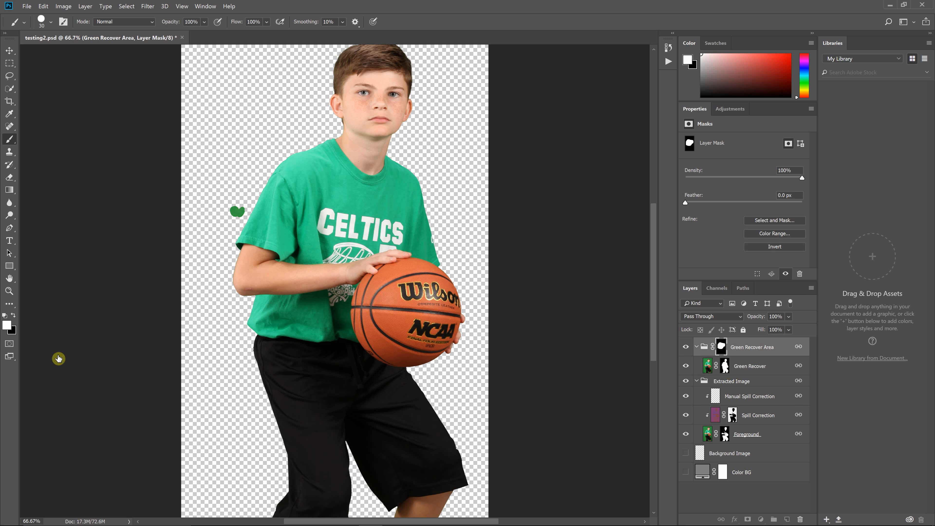
left_click(5, 316)
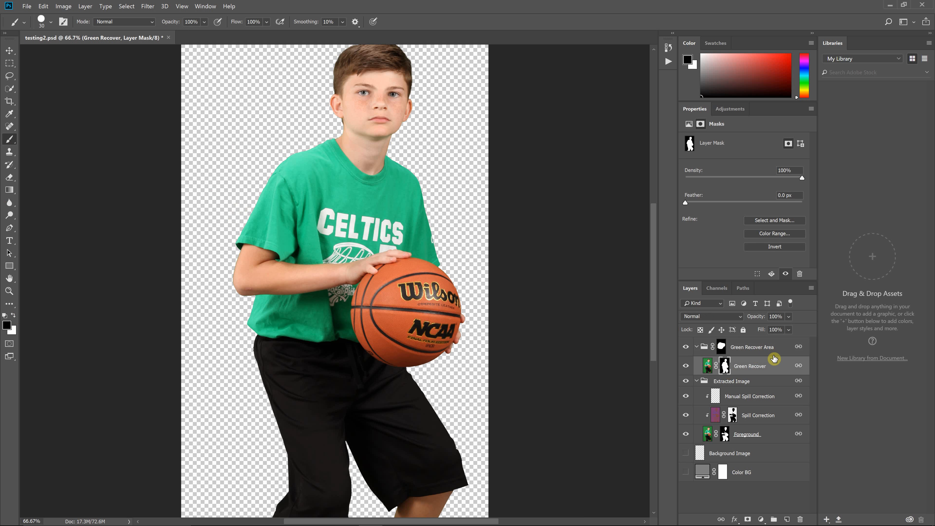
- Delete the Green Recover Area group and return the document to the Remove Green Screen history state
left_click_drag(777, 353, 797, 515)
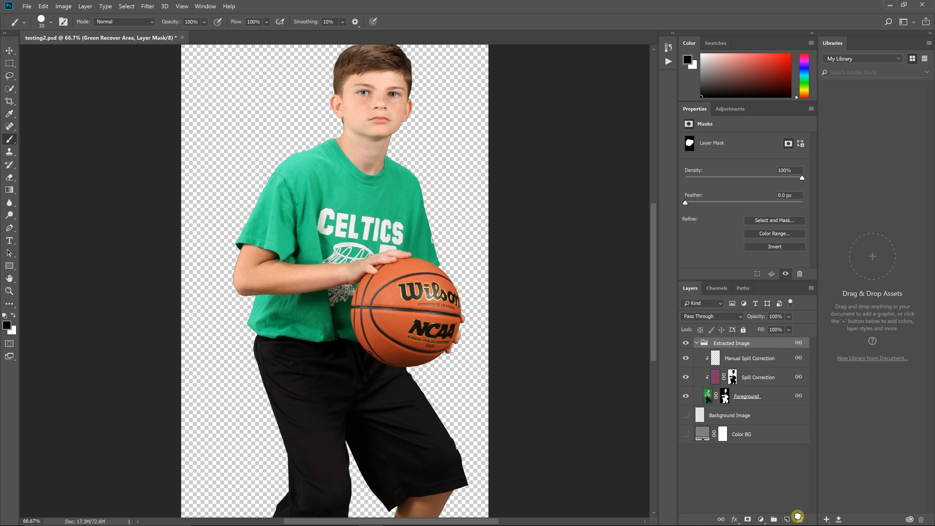
left_click(668, 47)
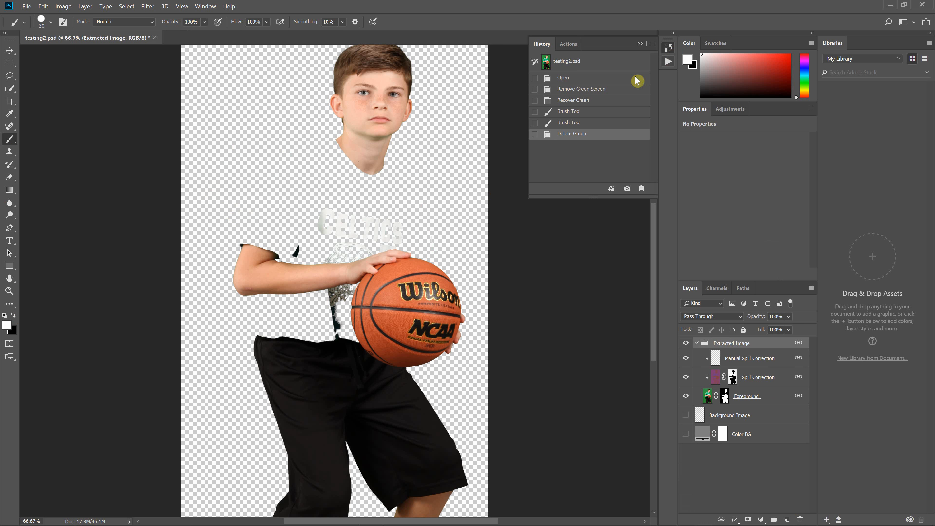
left_click(581, 92)
- Collapse the Green Screen action set and create a new action set named Green Screen Post Process
left_click(568, 43)
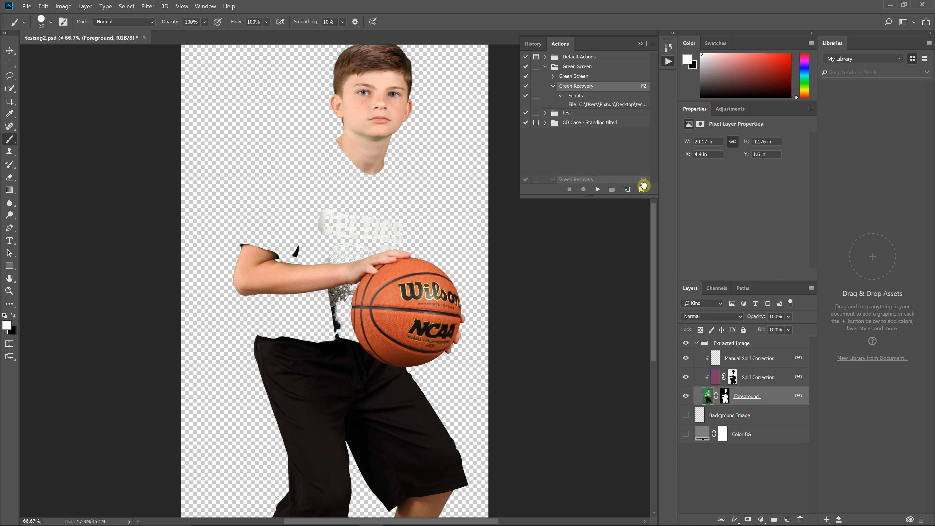
left_click(578, 68)
left_click(545, 66)
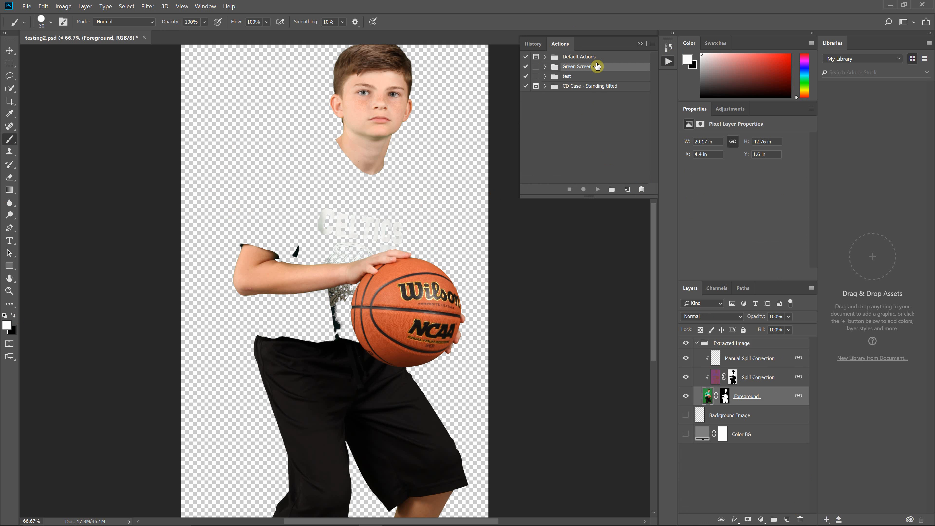
left_click(603, 58)
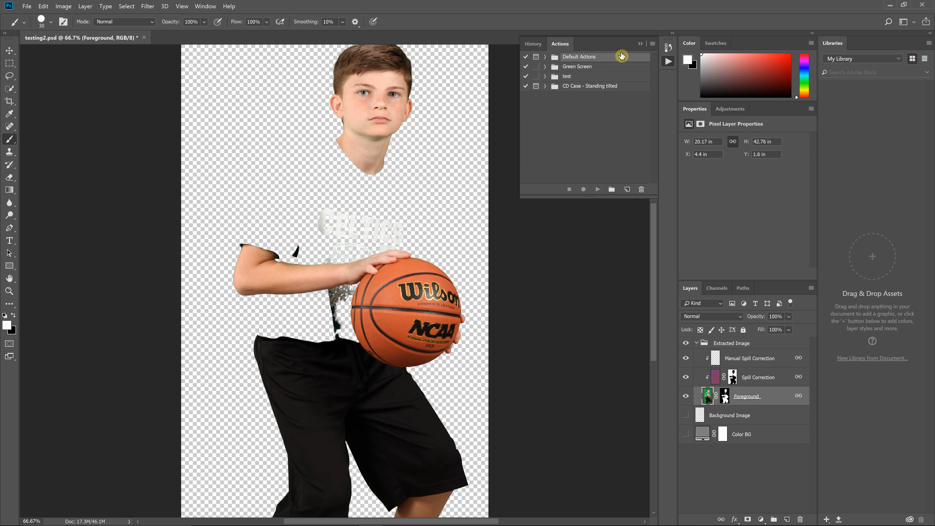
left_click(653, 45)
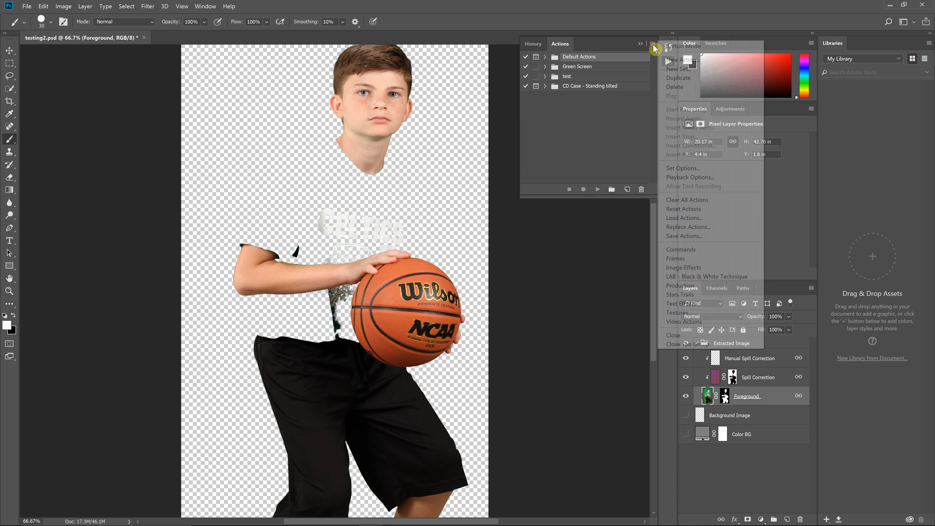
left_click(674, 69)
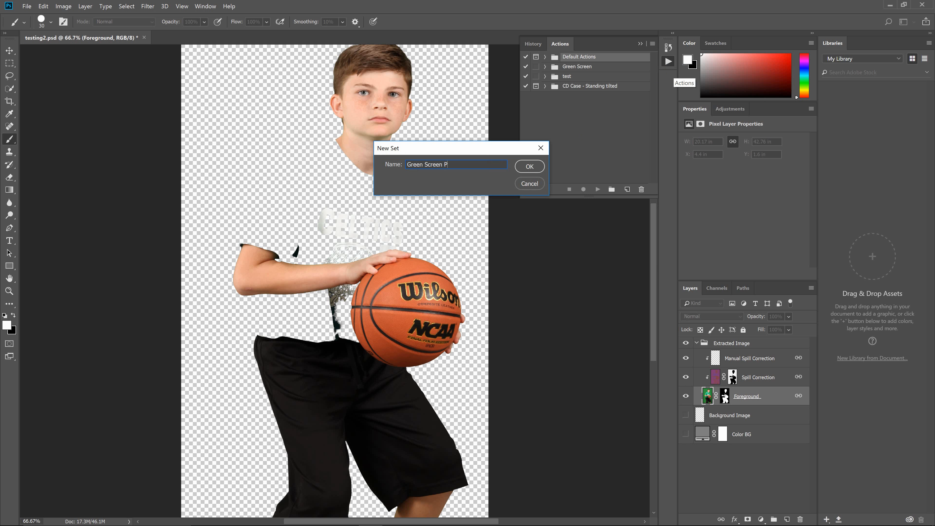
type("Green Screen Post Process")
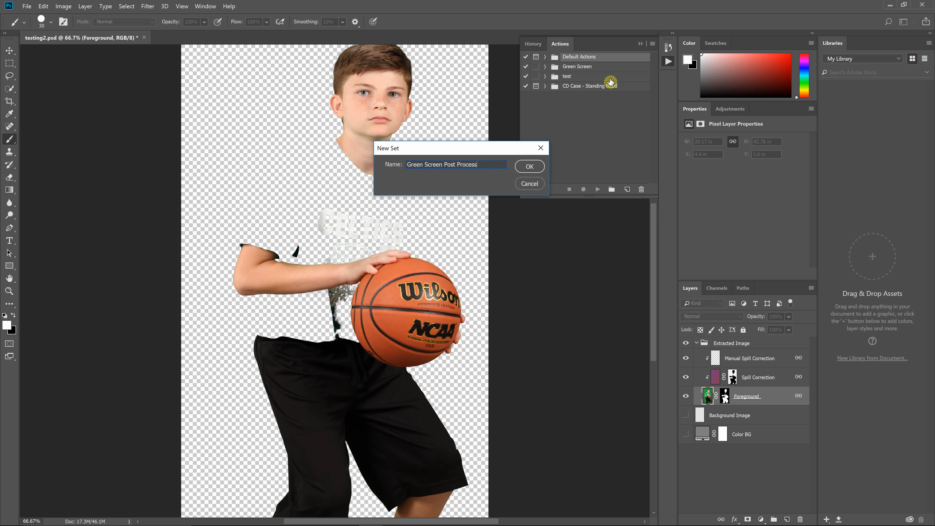
left_click(529, 166)
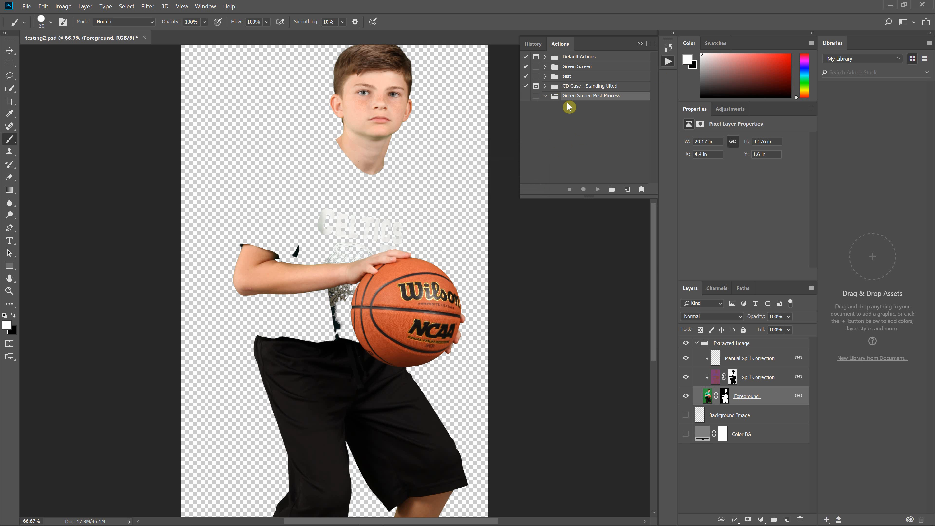
- Begin a new action in the Green Screen Post Process set and name it Green Recovery
left_click(556, 132)
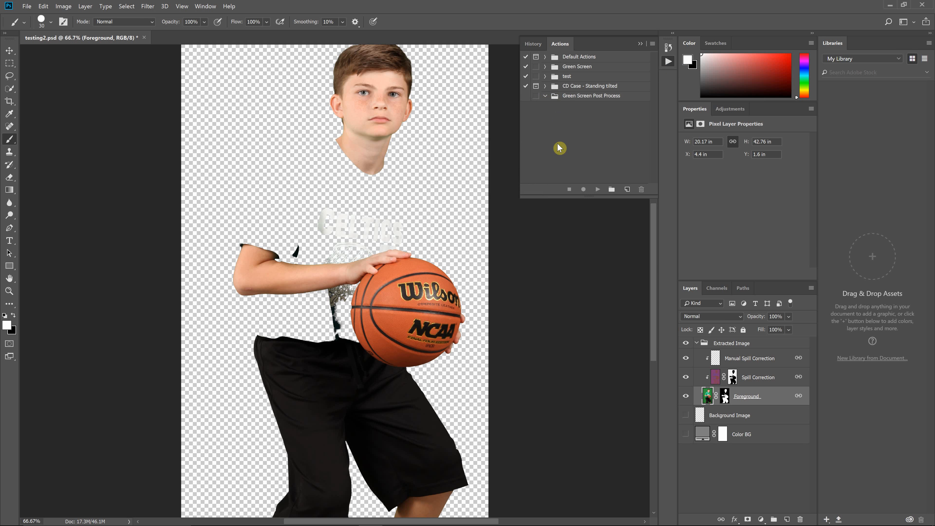
left_click(573, 96)
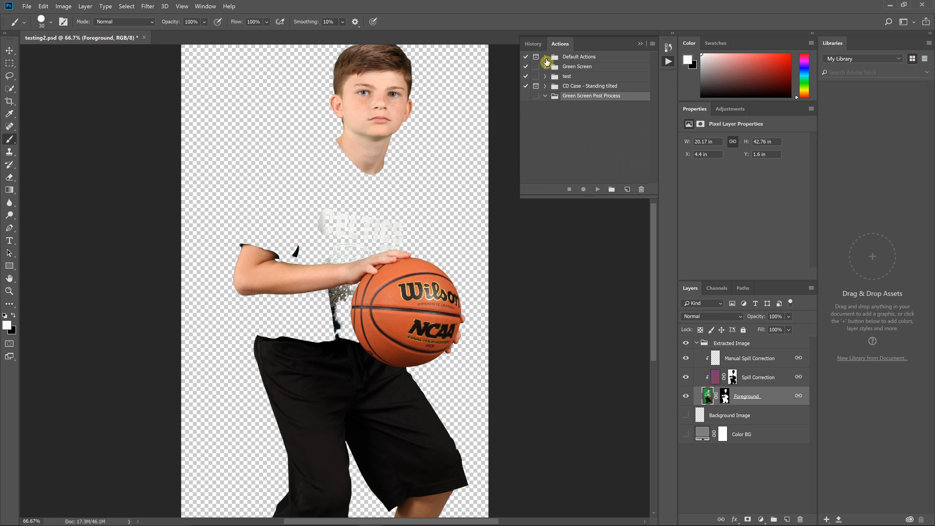
left_click(545, 57)
left_click(545, 57)
left_click(653, 45)
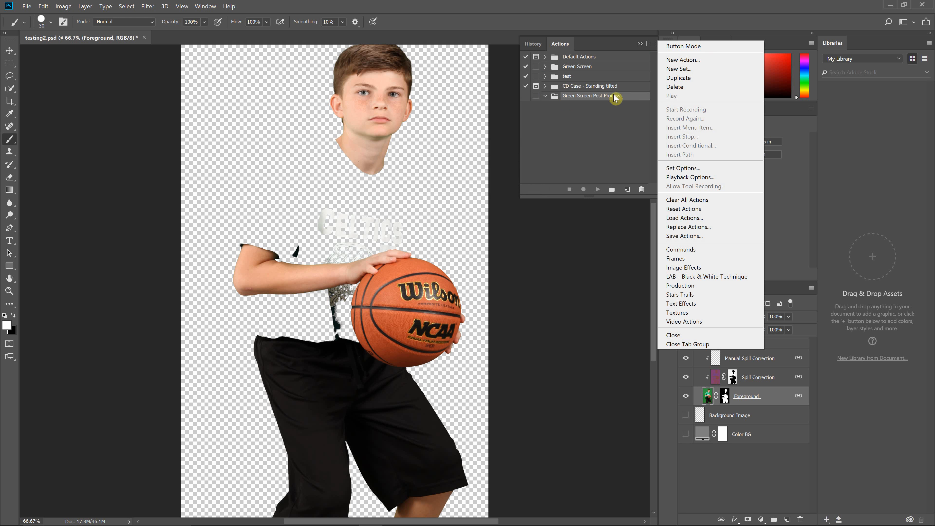
left_click(677, 61)
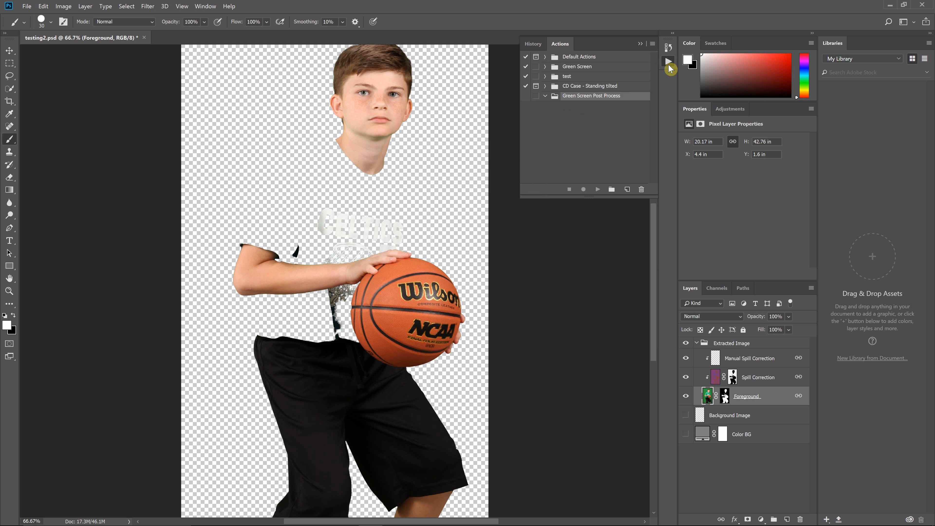
type("G")
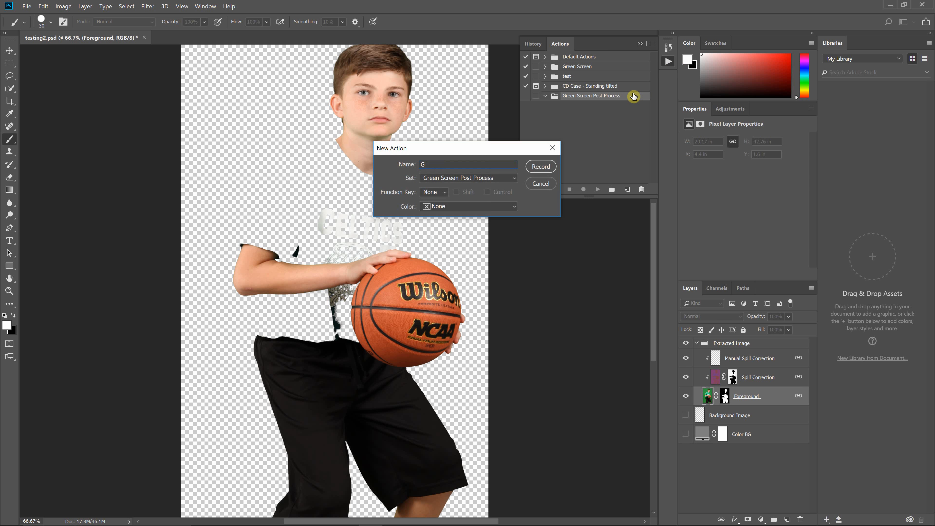
type("reen Recovery")
- Assign F2 without modifiers as the Green Recovery action's function key and start recording
left_click(446, 192)
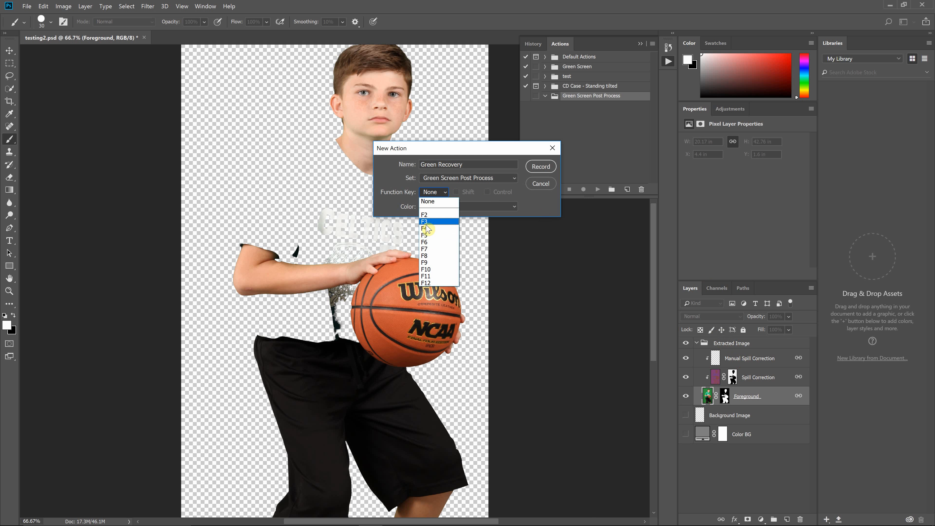
left_click(427, 215)
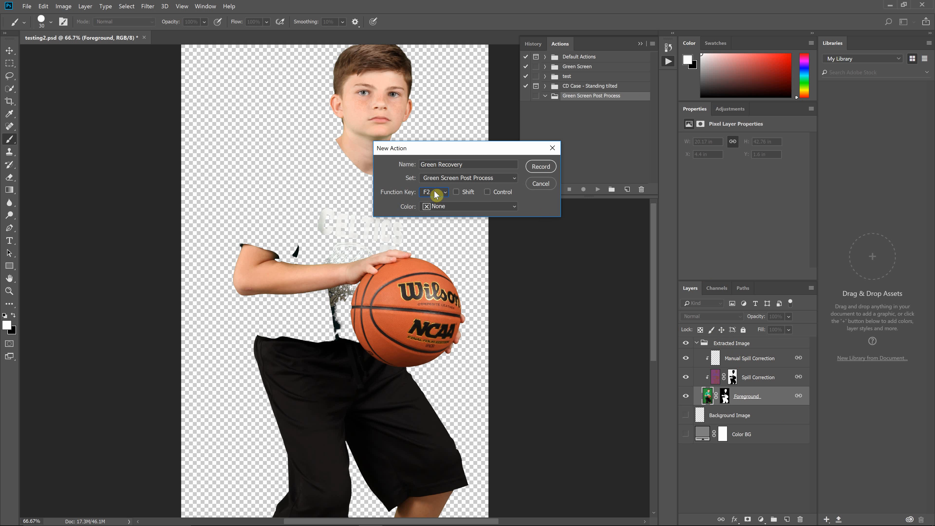
left_click(434, 191)
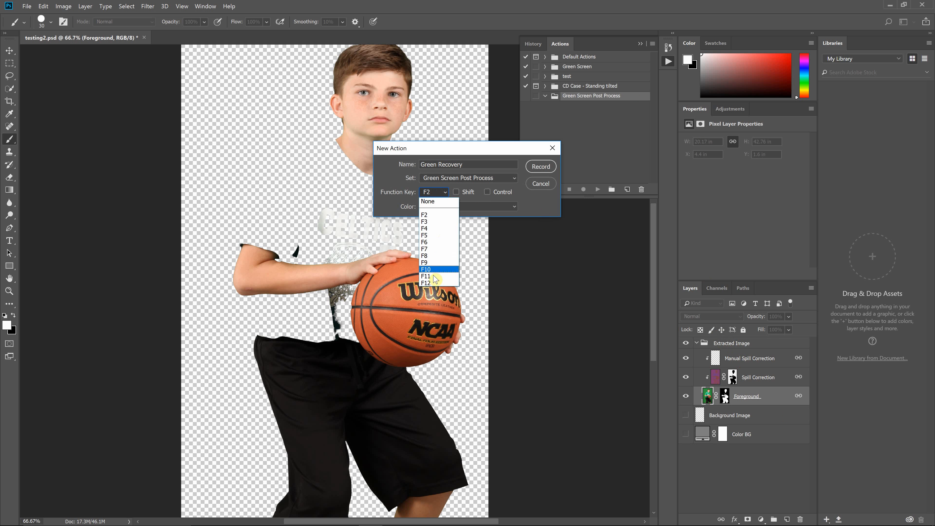
left_click(390, 170)
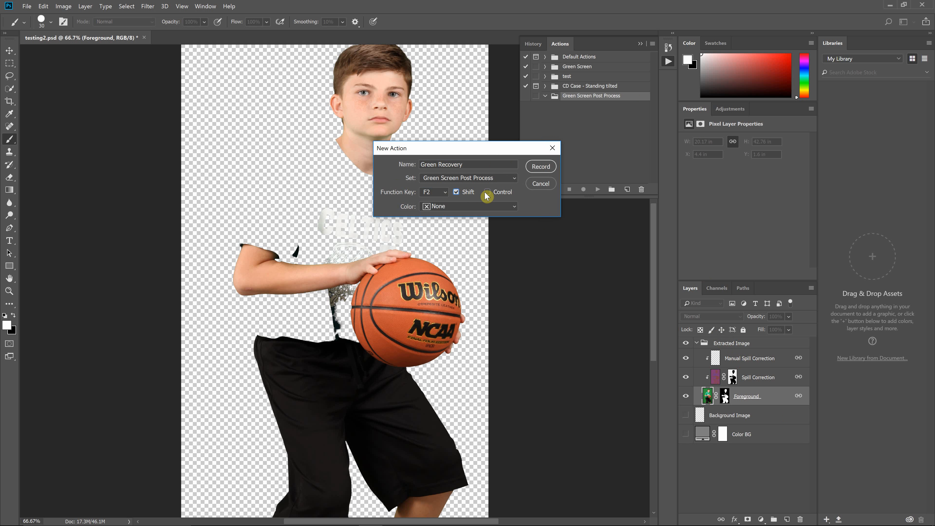
left_click(458, 195)
left_click(539, 167)
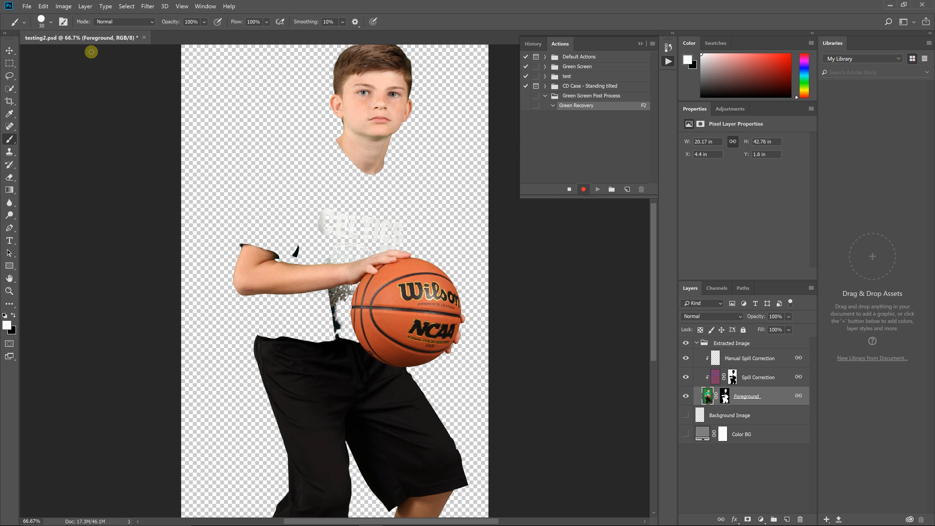
- Load the green_recovery_alpha_0_8_0 script from the test folder and run it with its default recovery settings
left_click(26, 6)
mouse_move(67, 225)
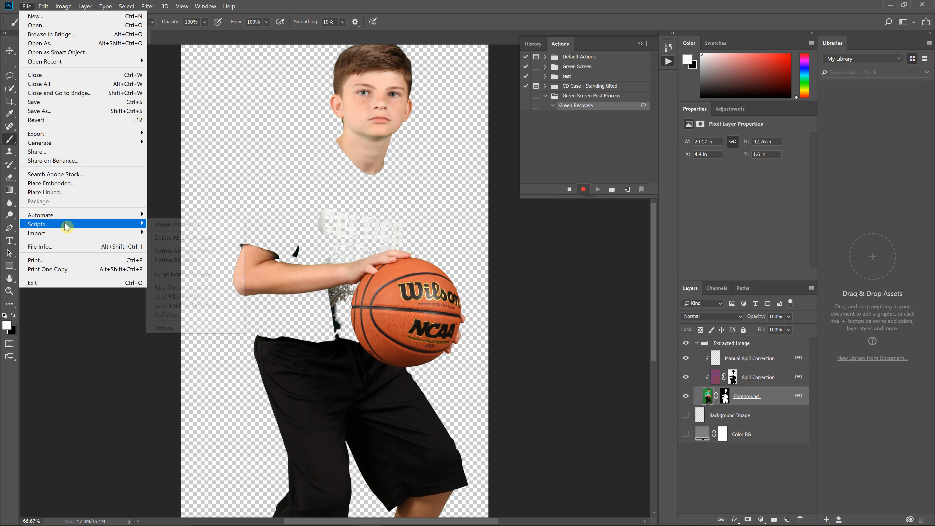
left_click(184, 328)
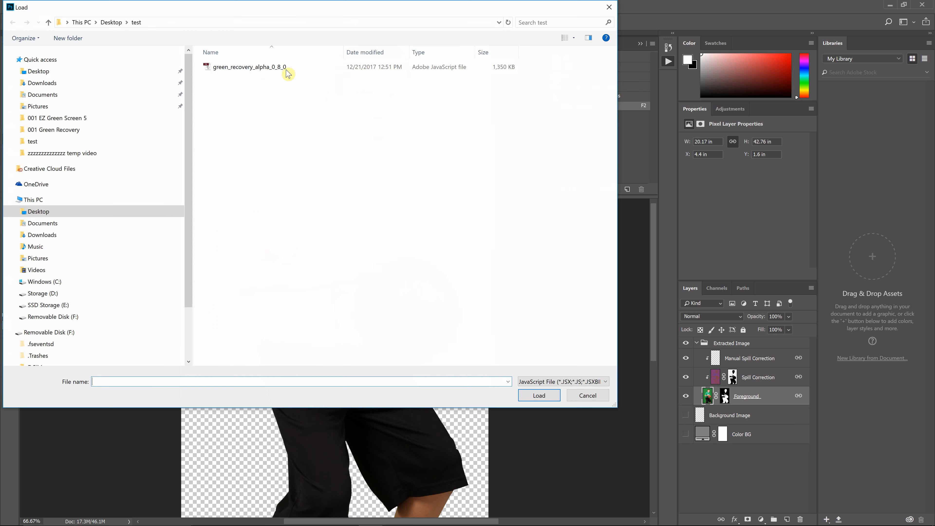
double_click(287, 70)
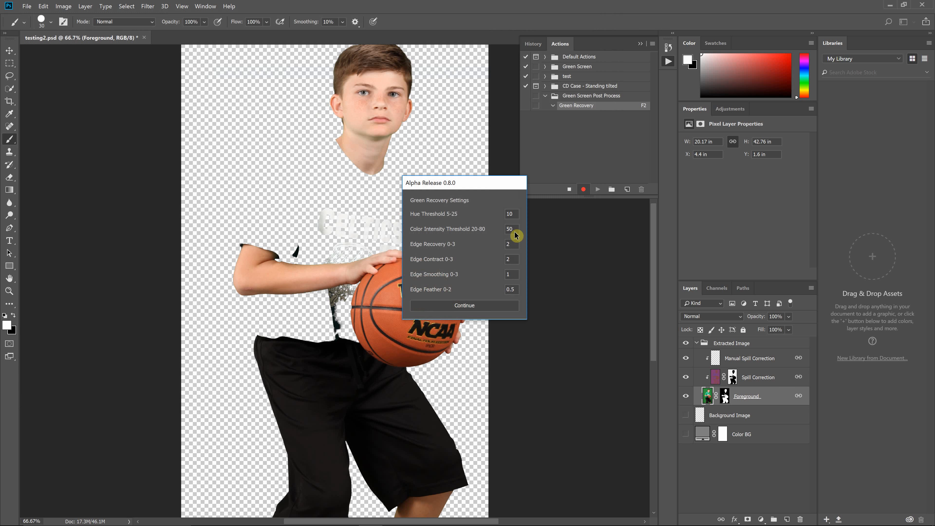
left_click(503, 306)
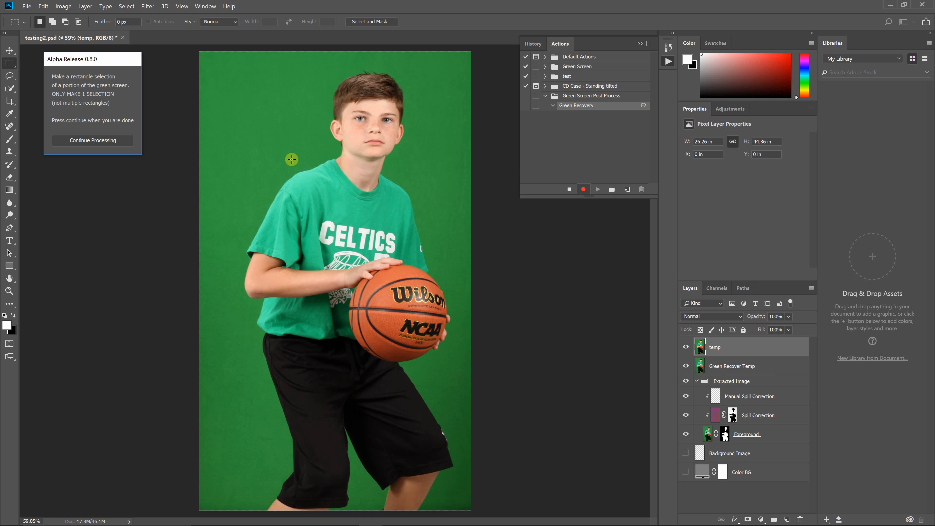
- Sample a rectangle of green backdrop beside the boy's head, and outline the green shirt as the area to recover
left_click_drag(248, 103, 304, 157)
left_click(117, 140)
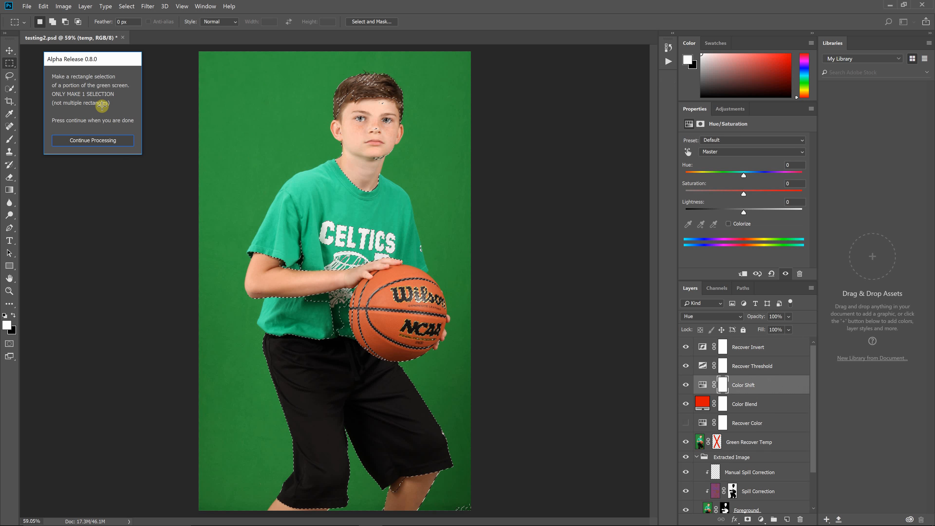
mouse_move(338, 163)
left_mouse_down()
mouse_move(314, 148)
mouse_move(252, 182)
mouse_move(234, 224)
mouse_move(240, 310)
mouse_move(254, 338)
mouse_move(283, 354)
mouse_move(323, 361)
mouse_move(372, 346)
mouse_move(435, 272)
mouse_move(424, 195)
mouse_move(411, 179)
mouse_move(338, 162)
left_mouse_up()
left_click(87, 195)
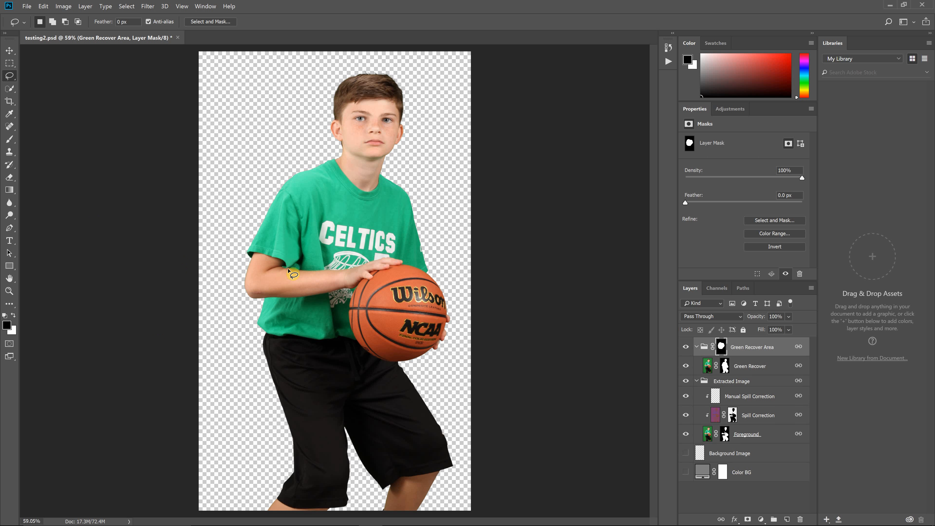
- Stop recording the Green Recovery action and check the script file stored in its Scripts step
left_click(667, 53)
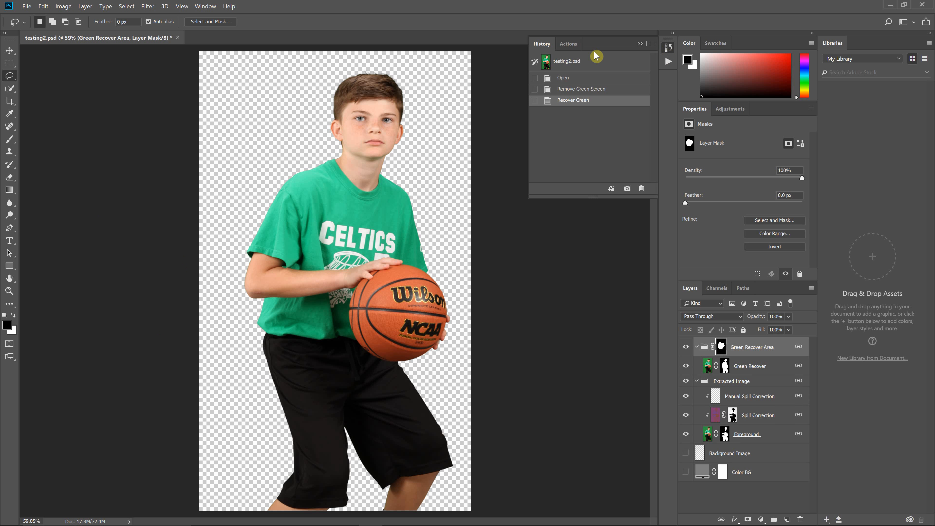
left_click(568, 44)
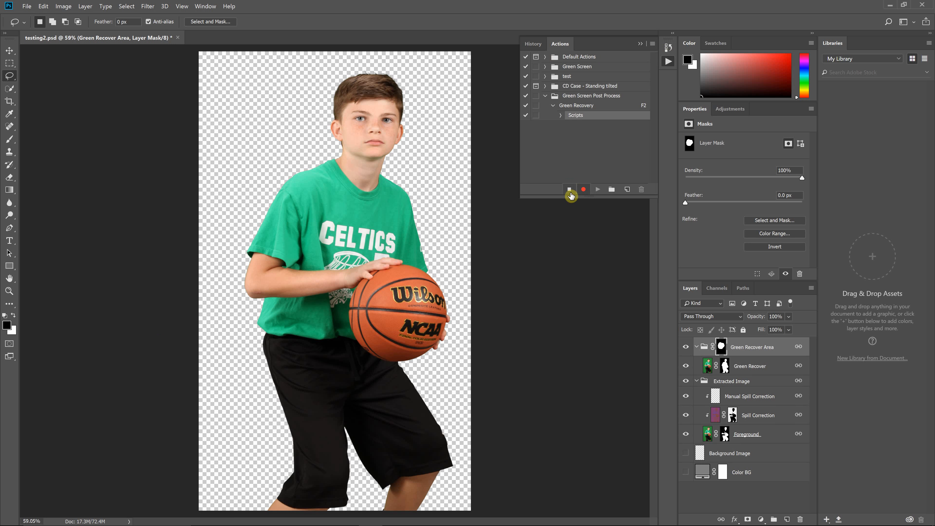
left_click(569, 189)
left_click(559, 115)
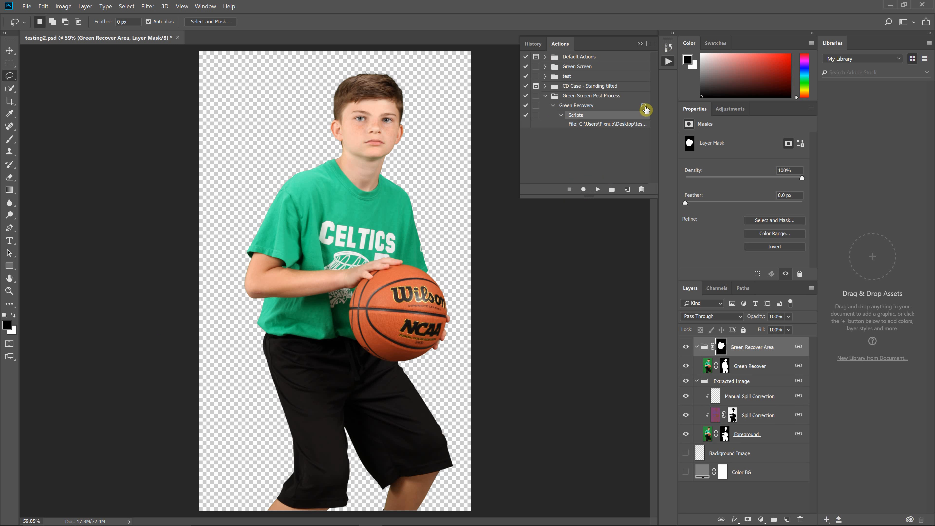
left_click(560, 115)
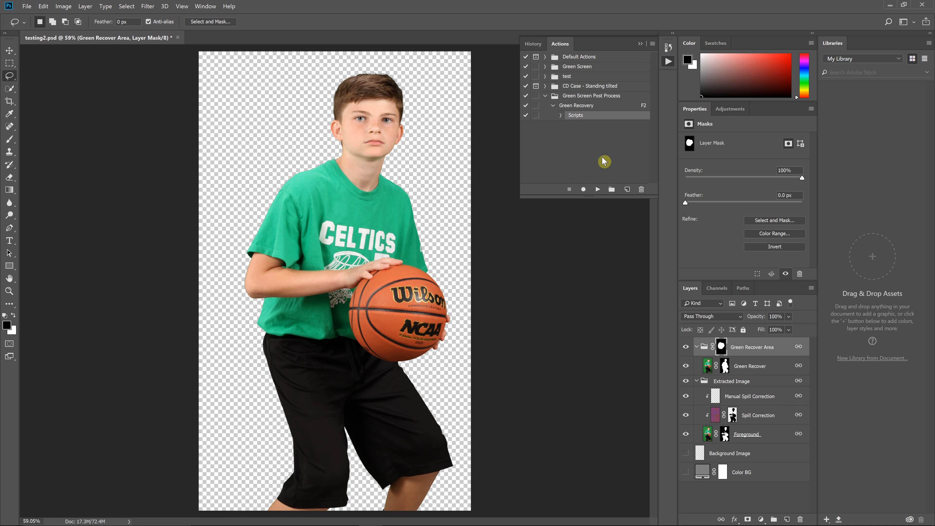
- Delete the Green Recover Area group and launch the Green Recovery action by its assigned shortcut, accepting the default settings
left_click_drag(778, 348, 799, 518)
key("x")
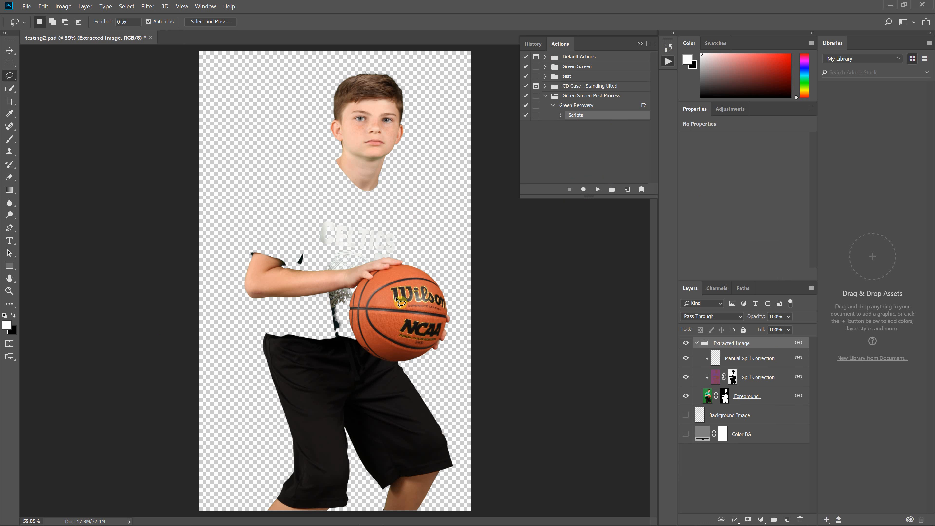
key("F2")
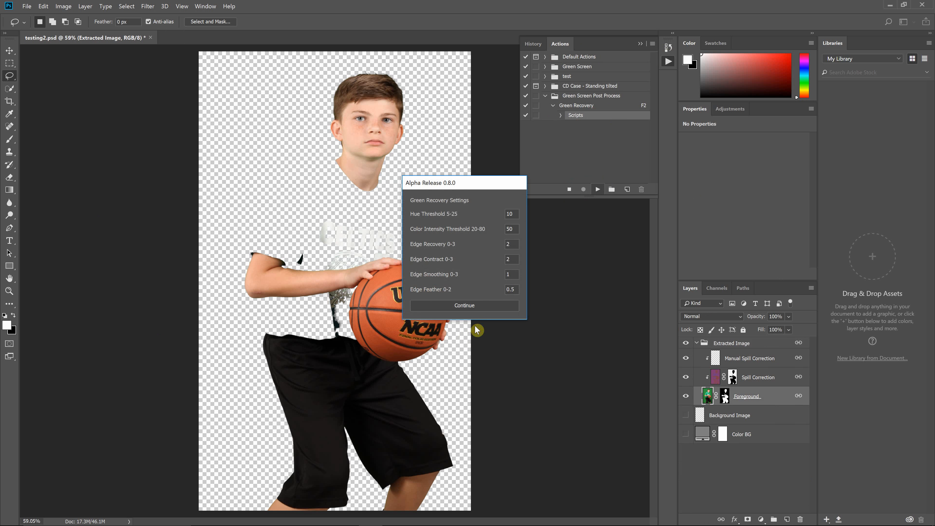
left_click(477, 310)
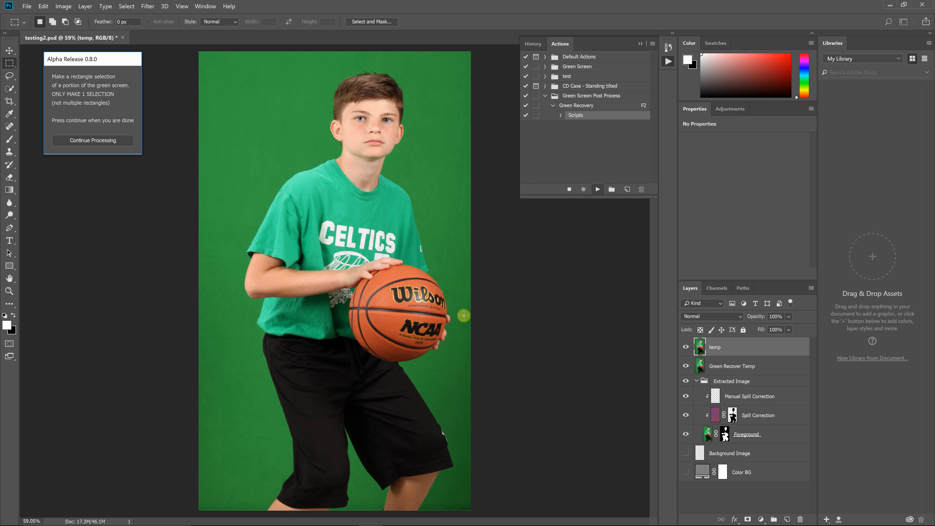